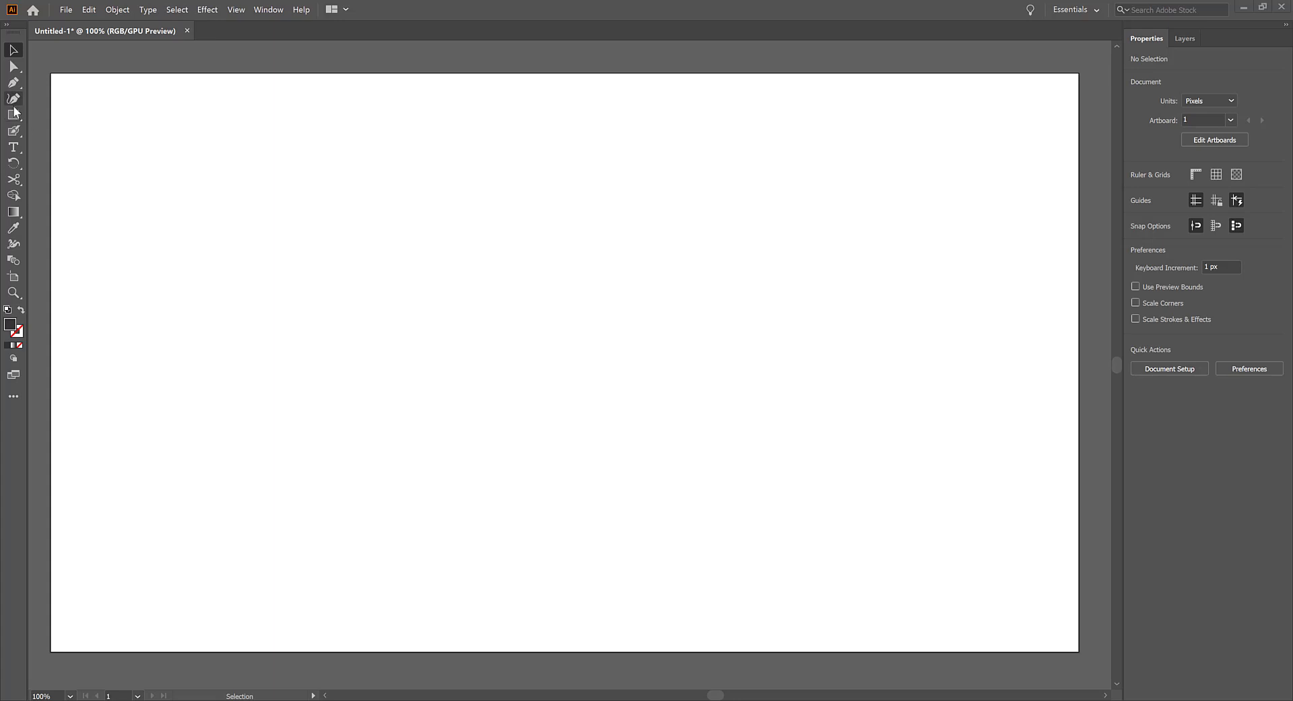
Draw an open three-point path with the Pen tool, pointing left, about 158 px wide and 291 px high.
click(13, 82)
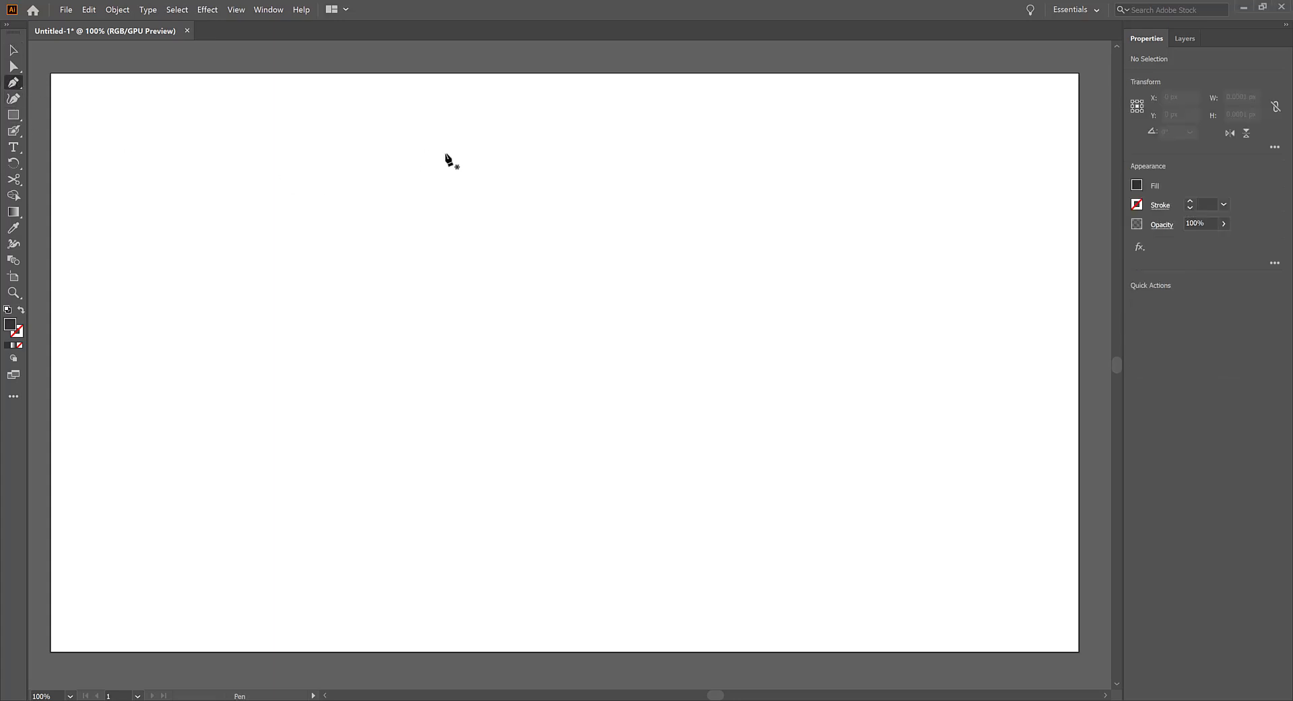
click(455, 142)
click(356, 264)
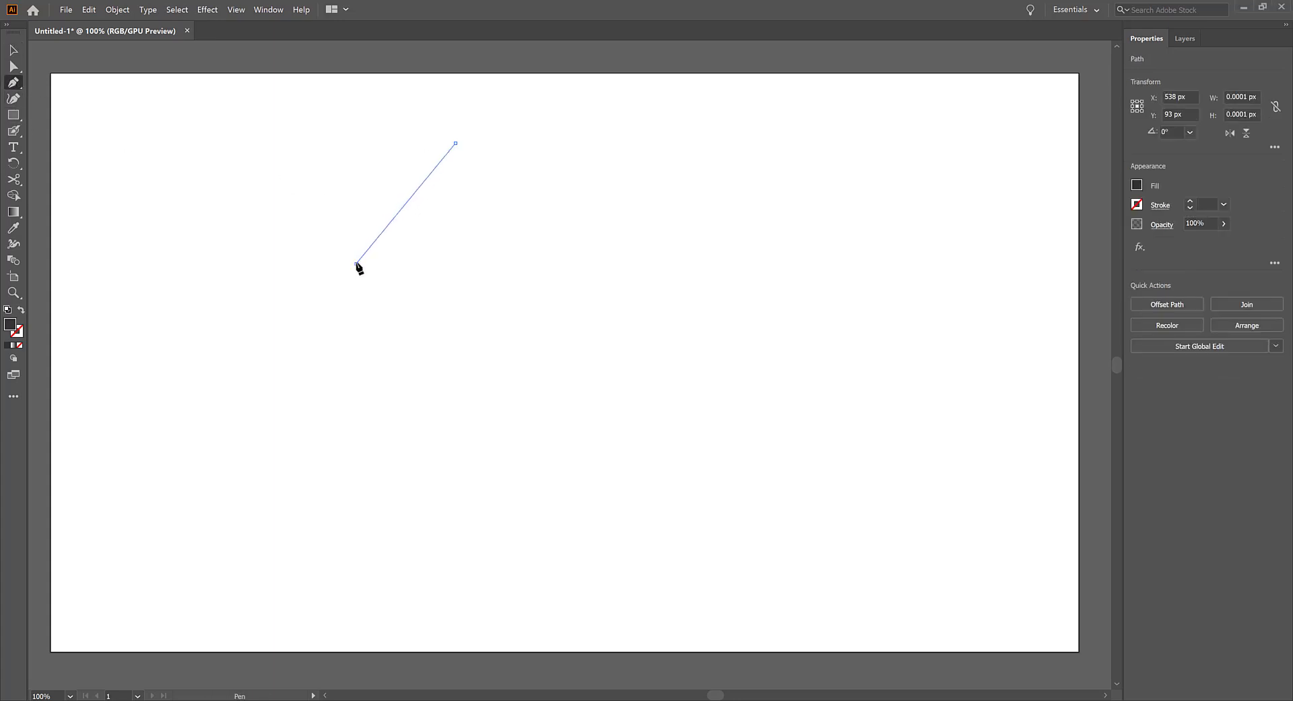
click(475, 362)
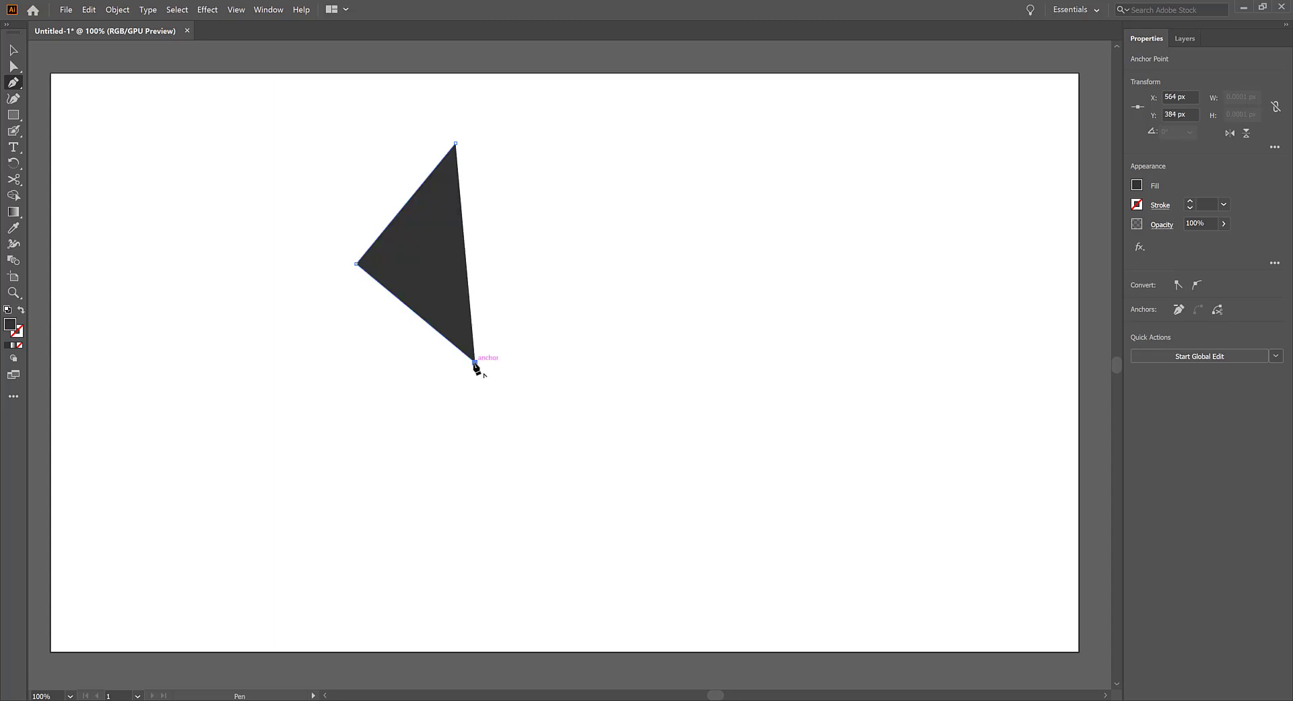
ctrl+click(499, 354)
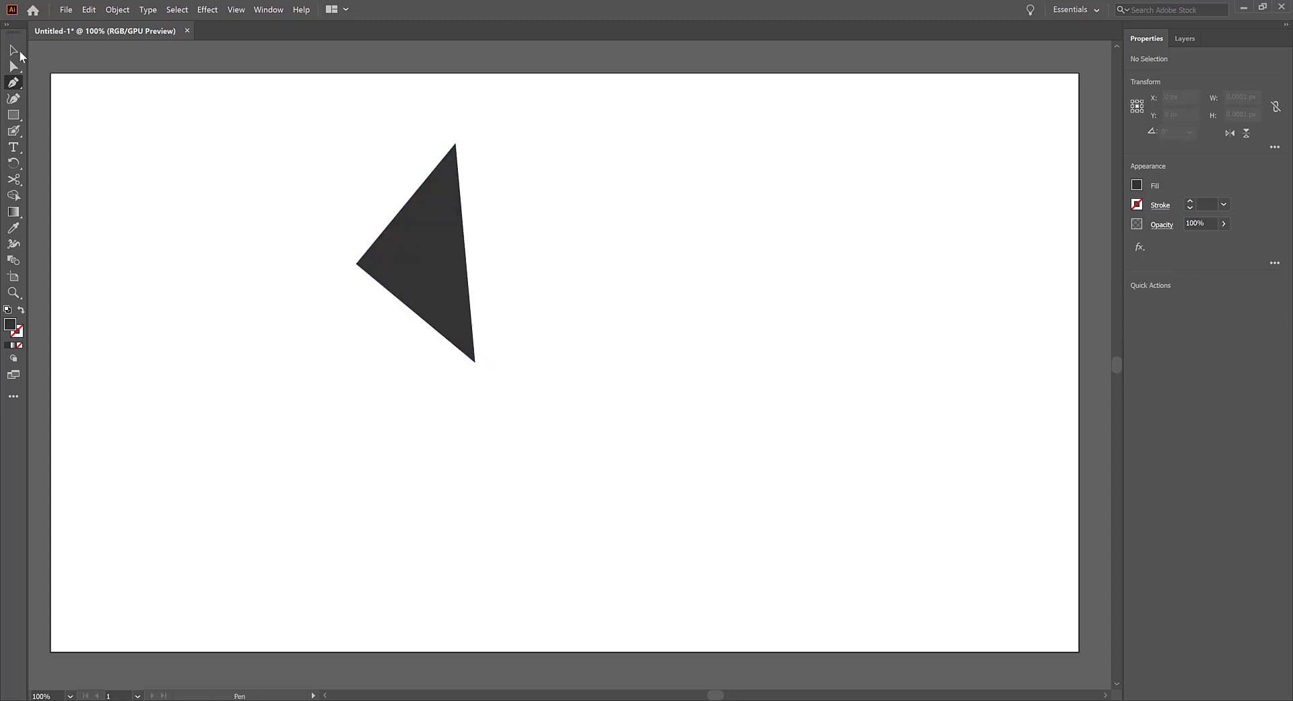
Select the path's upper and lower end points and align them to their horizontal centre.
click(17, 62)
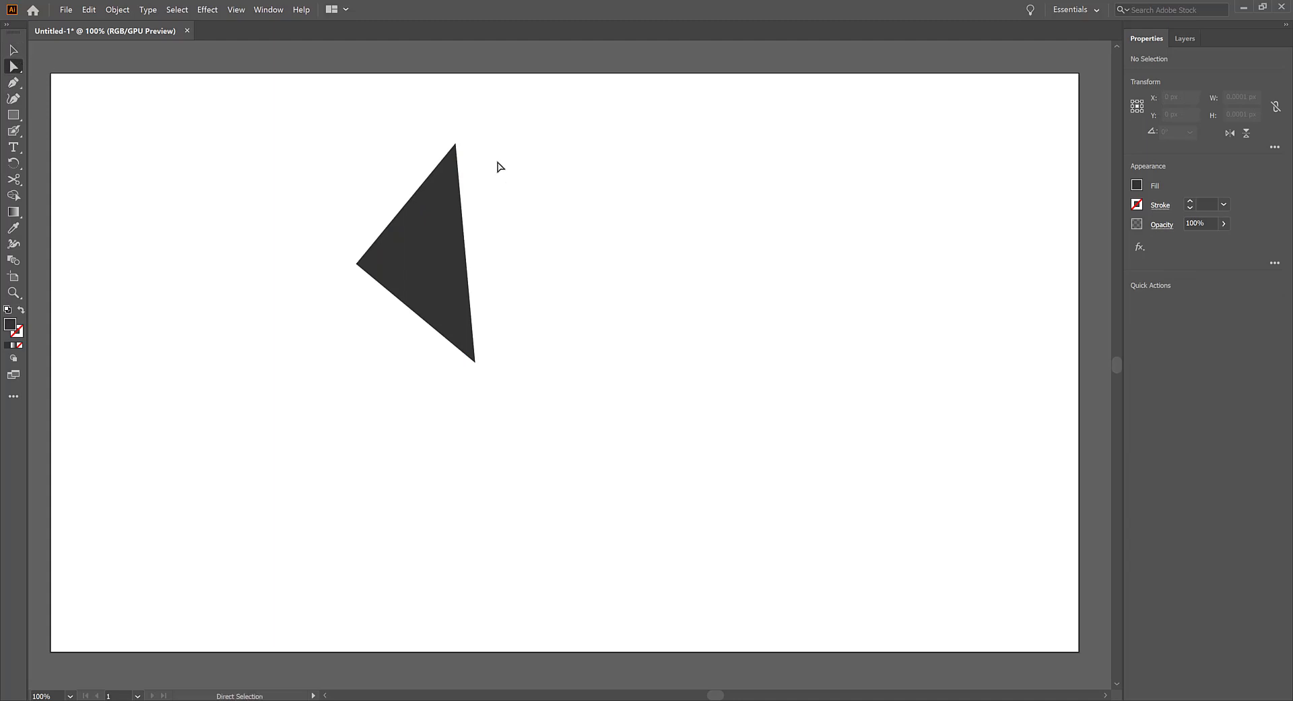
drag(437, 115, 497, 192)
click(451, 130)
drag(441, 122, 488, 390)
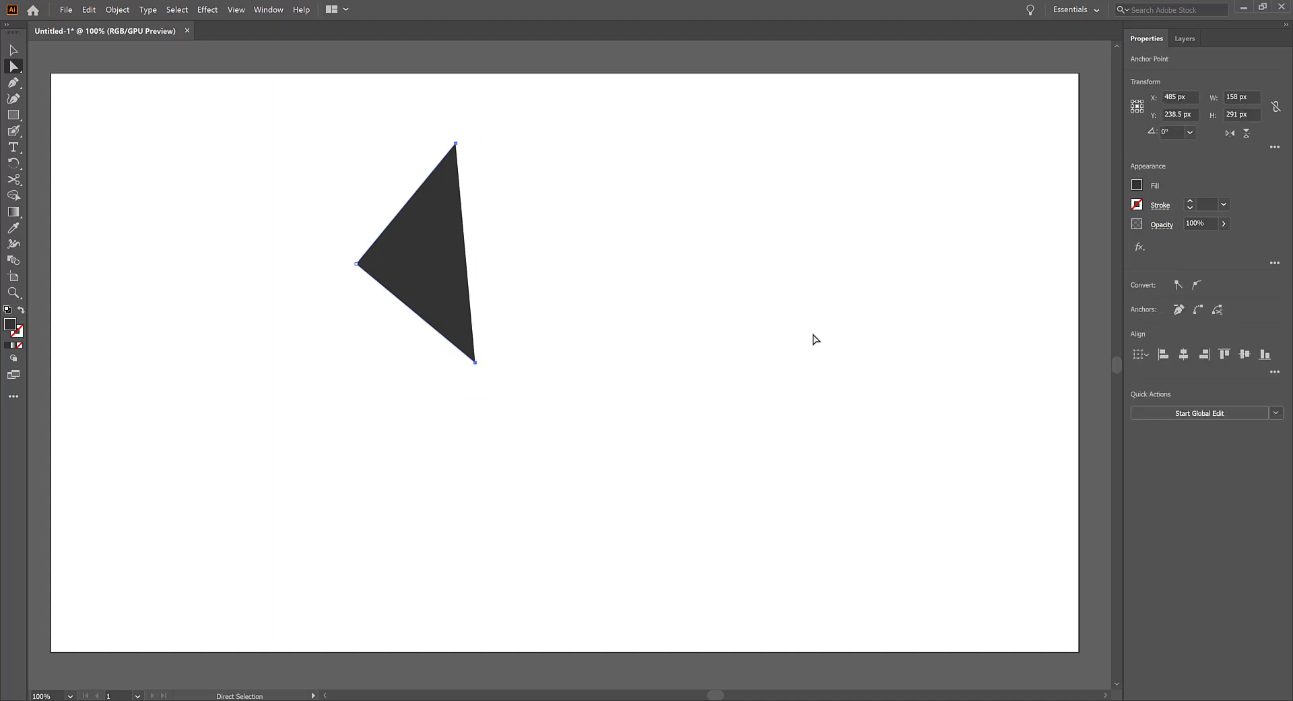
click(1180, 357)
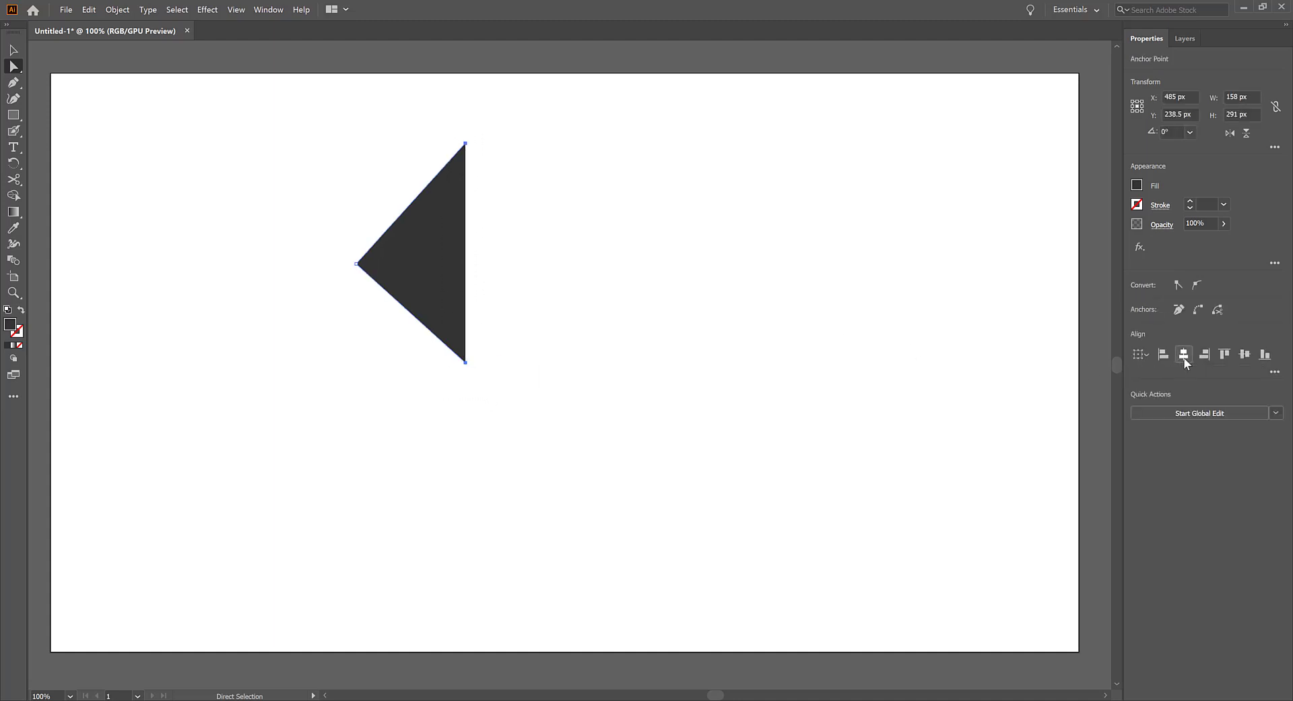
click(607, 300)
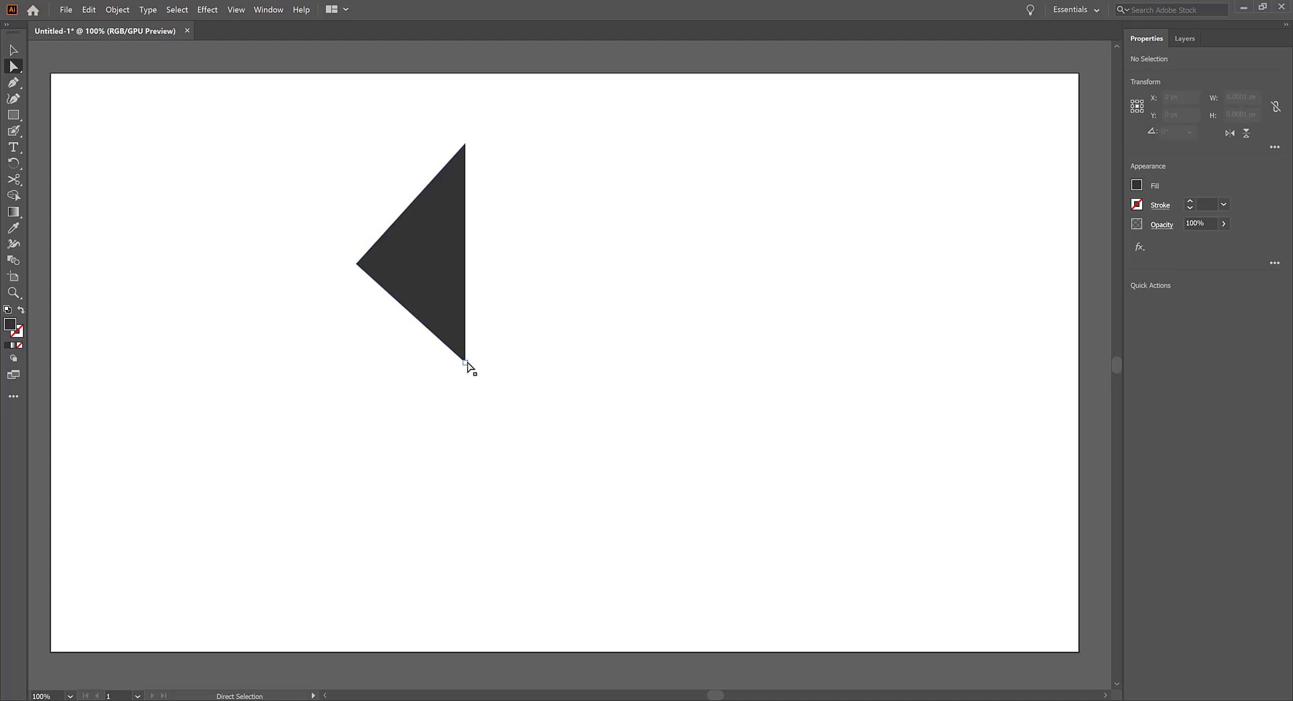
Try moving the path's lower end point slightly down and outward, and undo the move.
drag(466, 362, 470, 380)
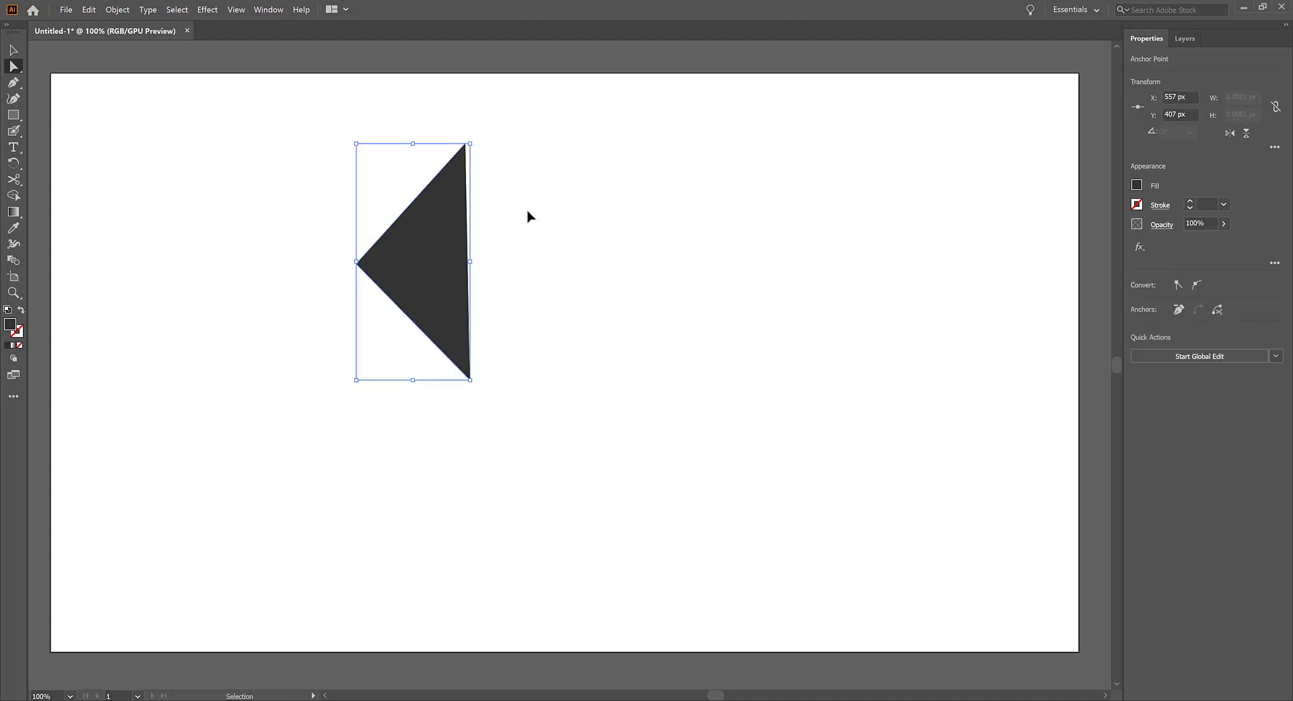
key(ctrl+z)
drag(506, 115, 454, 410)
click(606, 245)
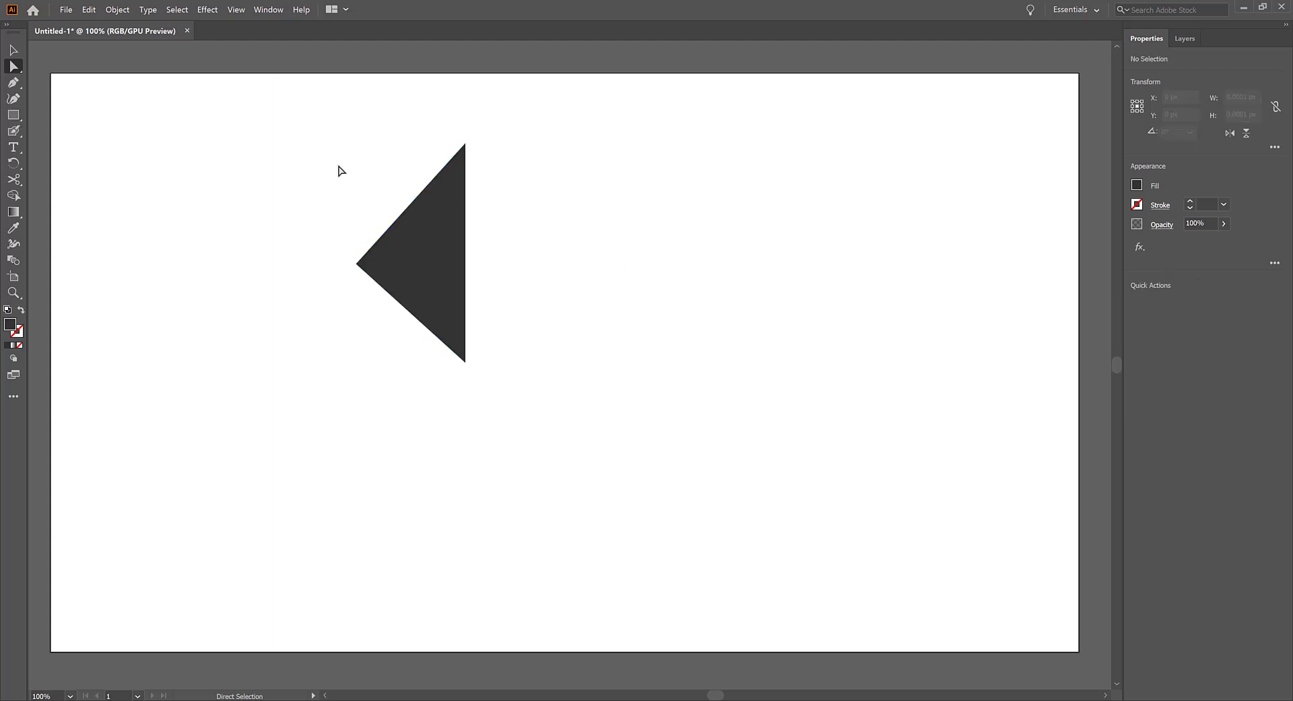
Swap the shape's fill and stroke so the path has a dark outline and no fill.
key(ctrl+space)
click(535, 252)
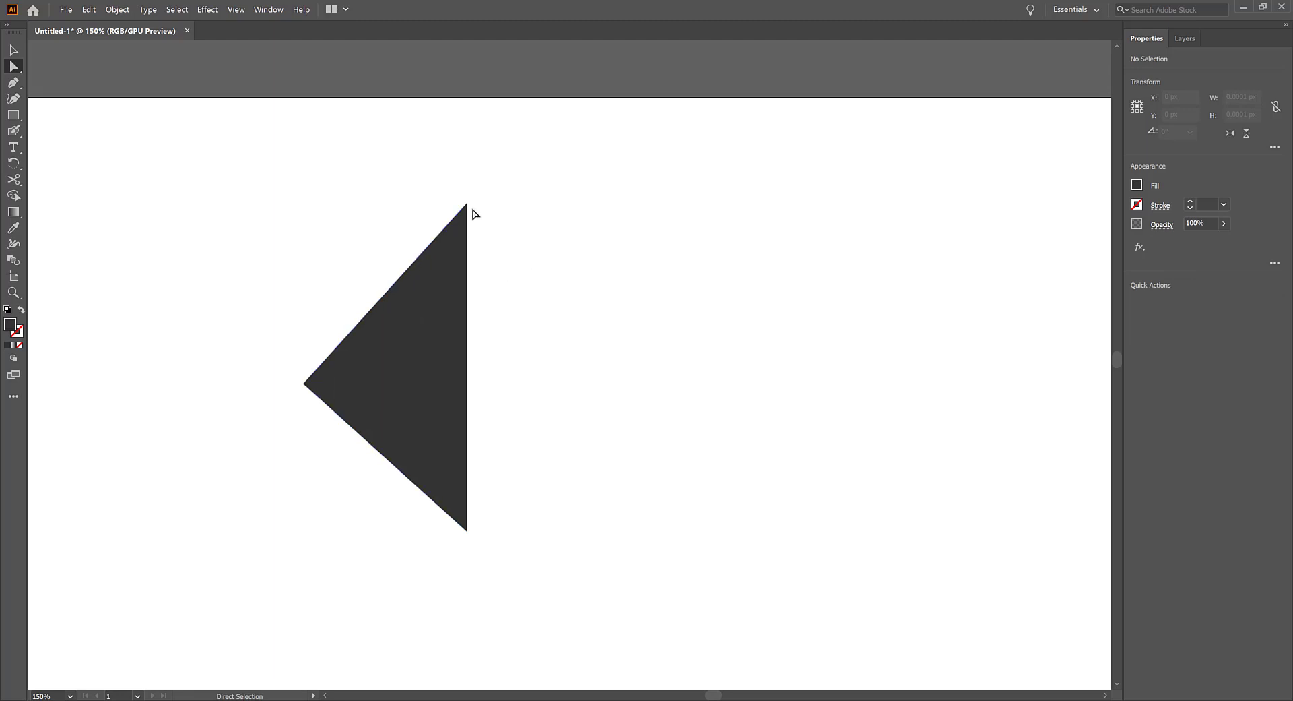
click(13, 50)
click(375, 355)
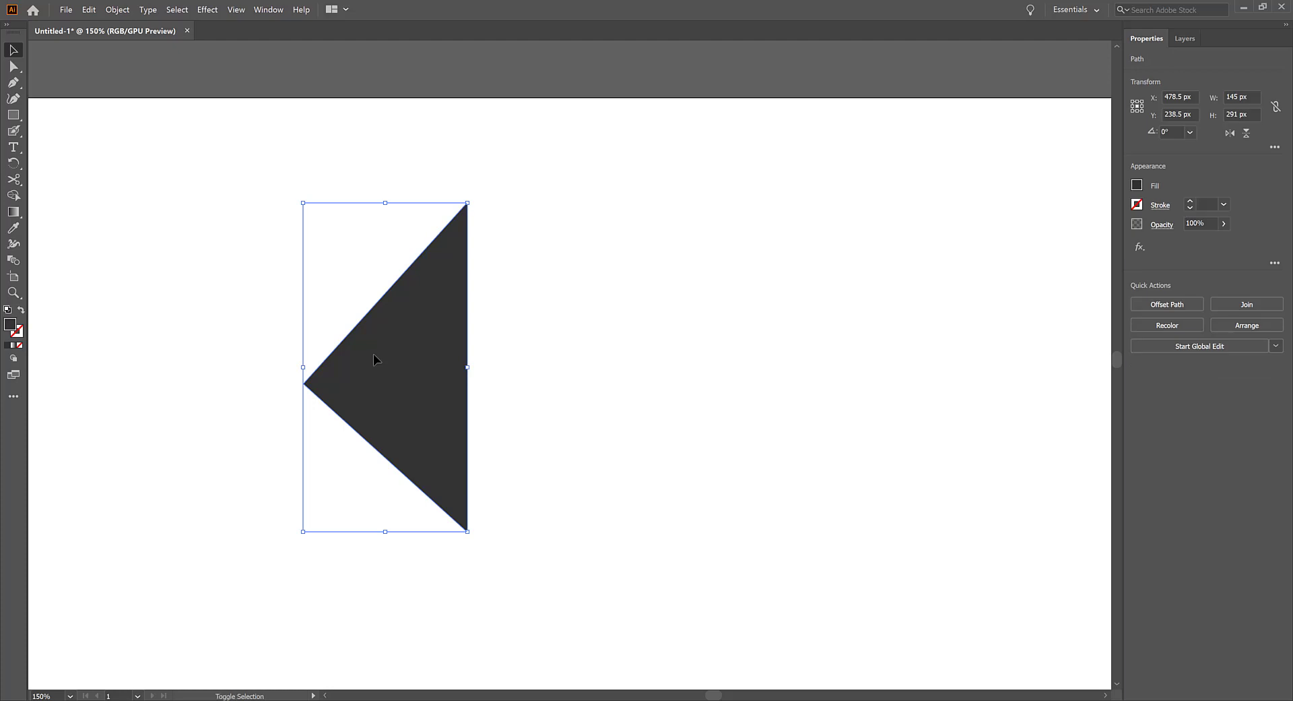
key(shift+x)
click(597, 277)
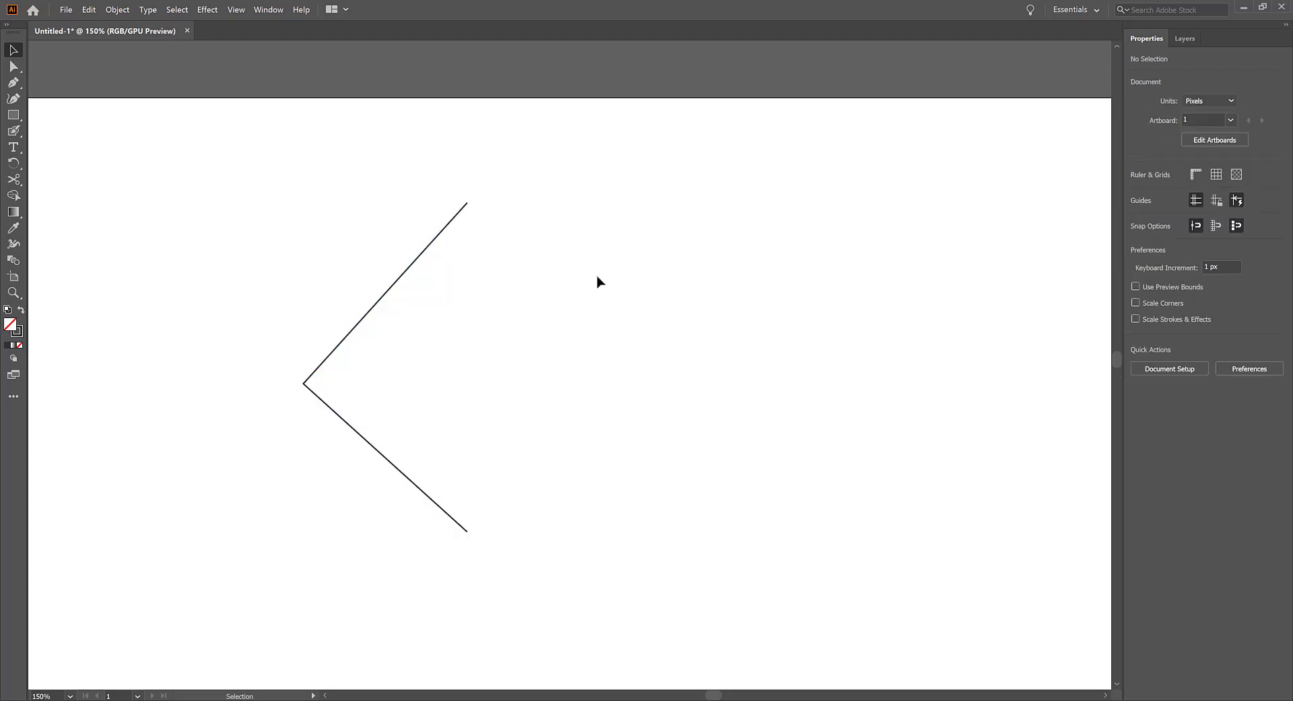
Duplicate the outlined path to the right of the original.
click(426, 254)
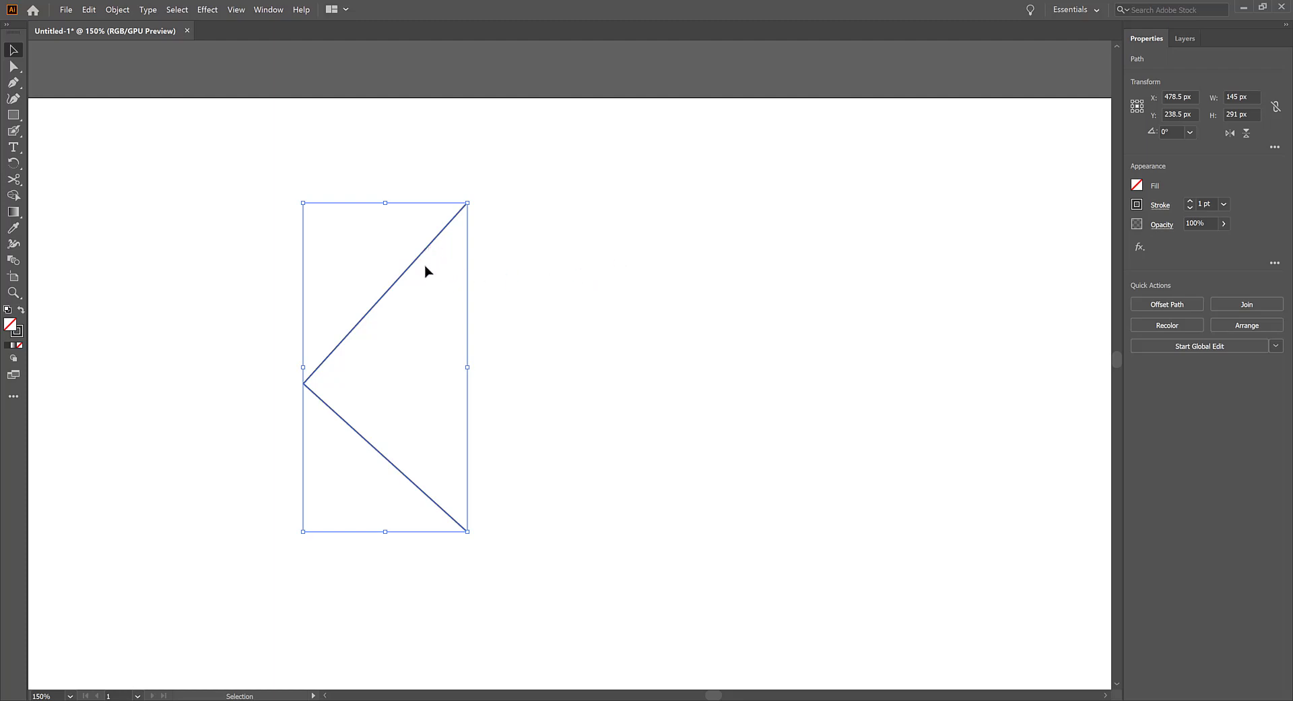
drag(418, 266, 736, 276)
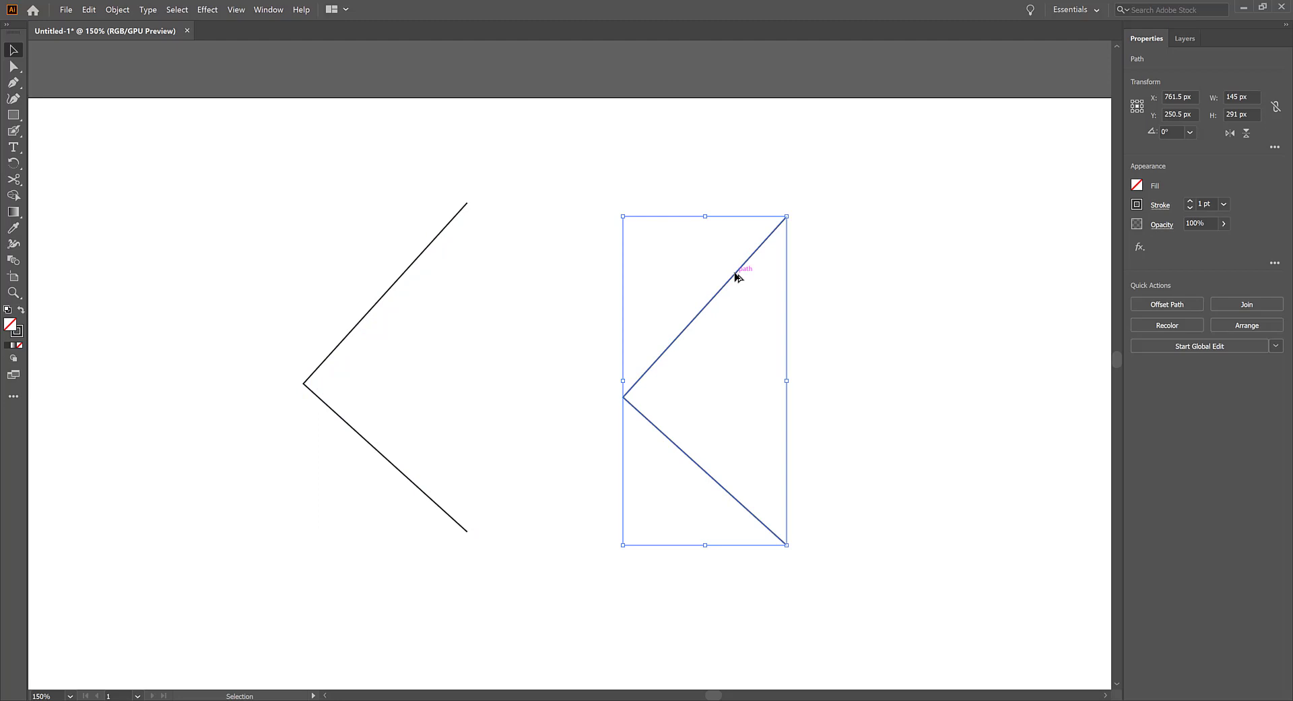
click(150, 200)
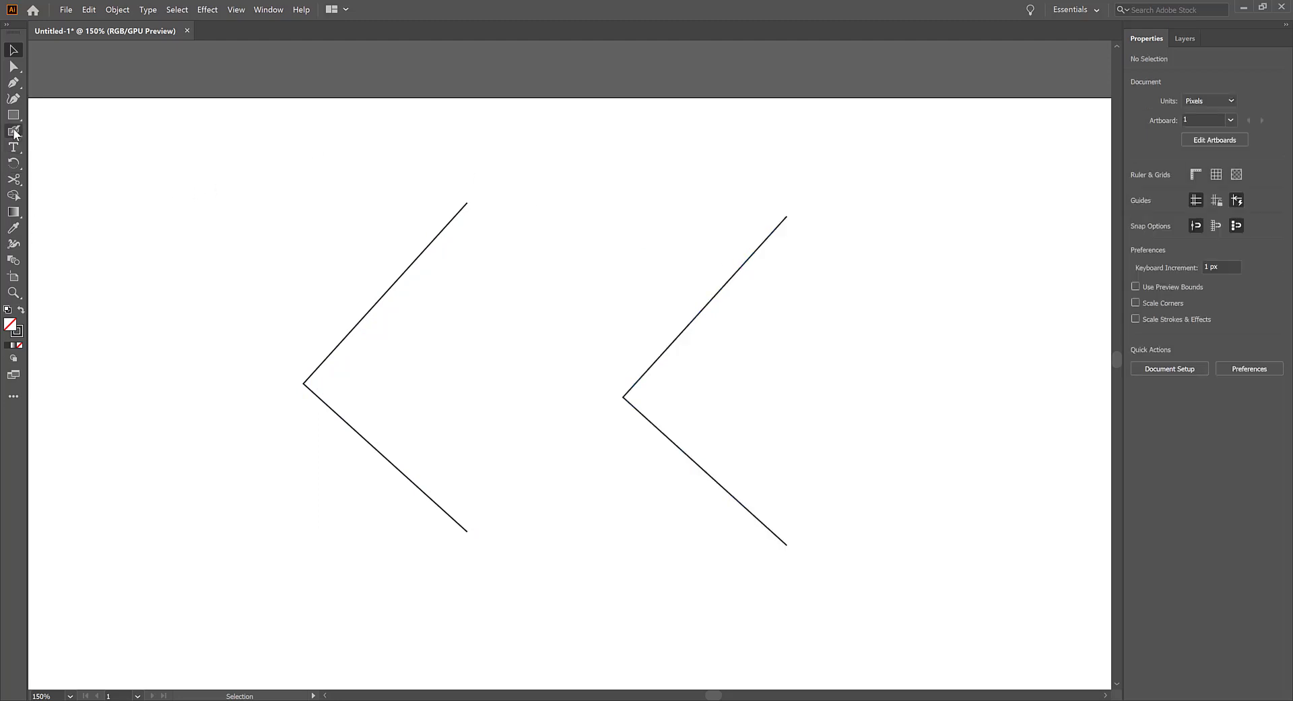
Try extending the copied path from its upper end into a closed four-sided shape, and undo the added segments.
click(13, 82)
click(787, 216)
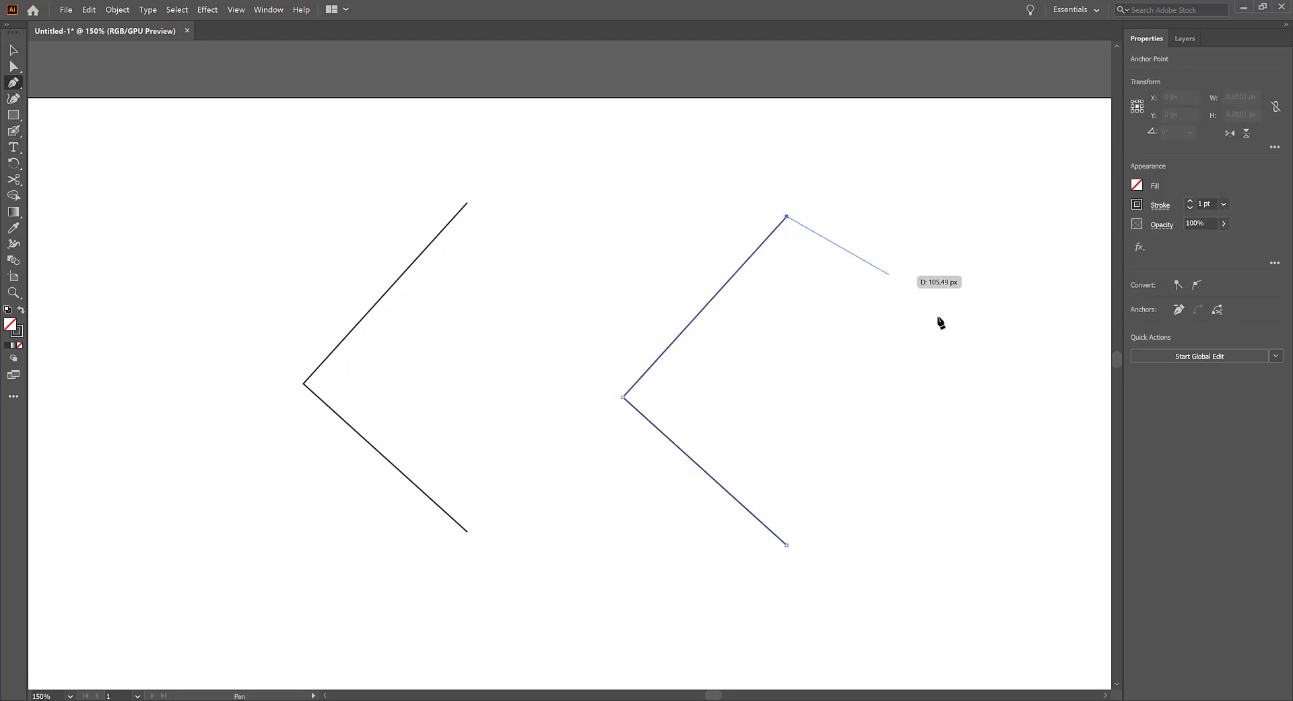
click(979, 355)
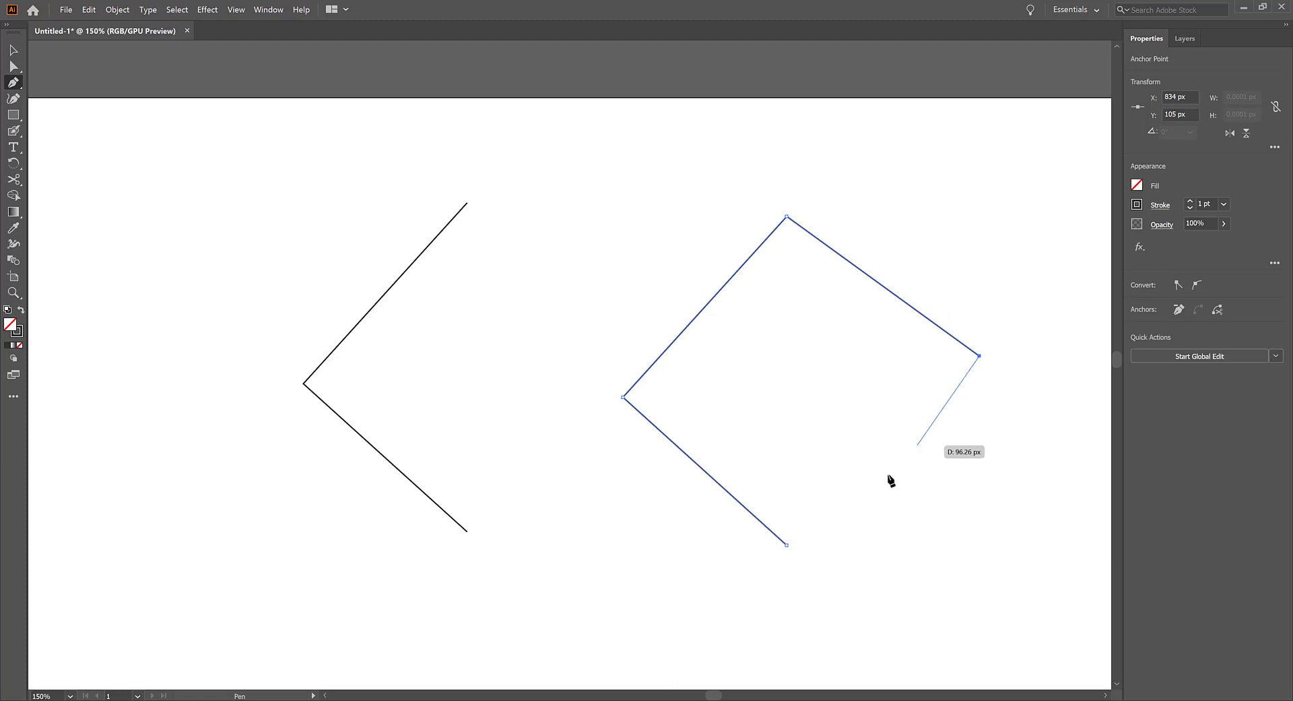
click(787, 545)
key(ctrl+z)
key(ctrl+z)
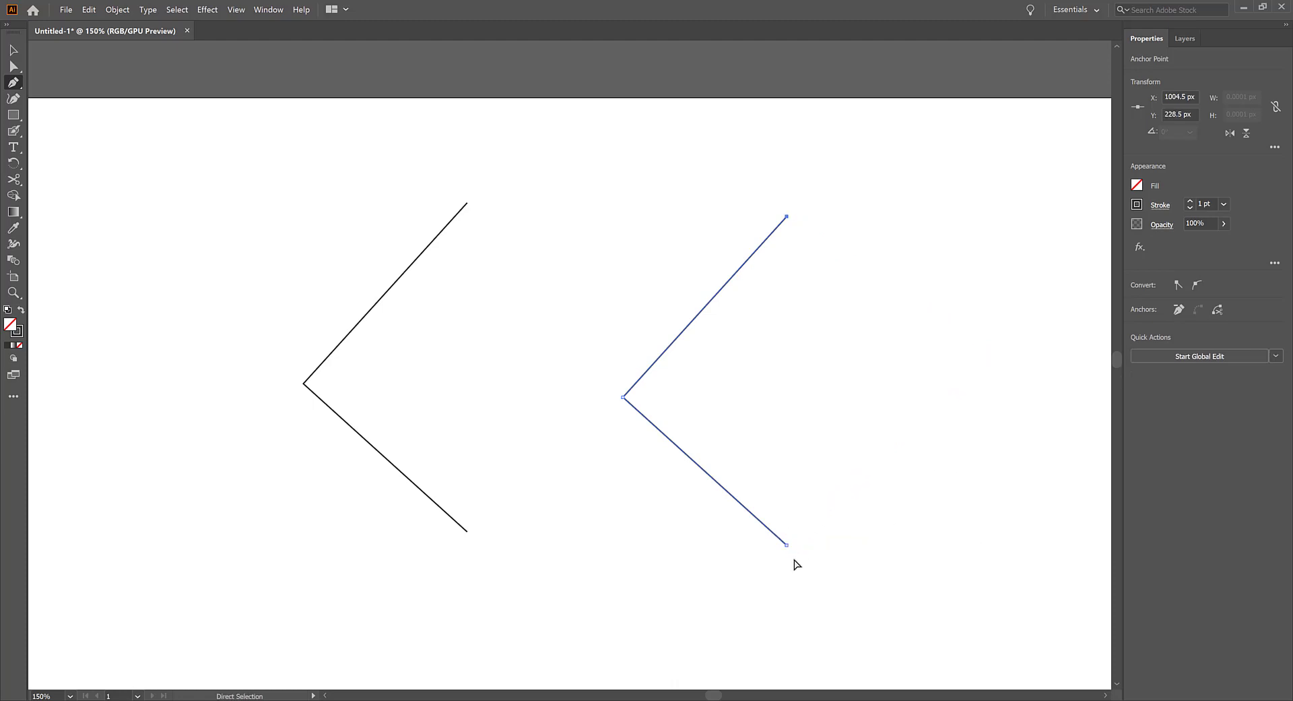
key(Escape)
Draw a three-point open path between the two outlines, with its vertex almost touching the copy's vertex.
drag(605, 396, 634, 412)
click(525, 219)
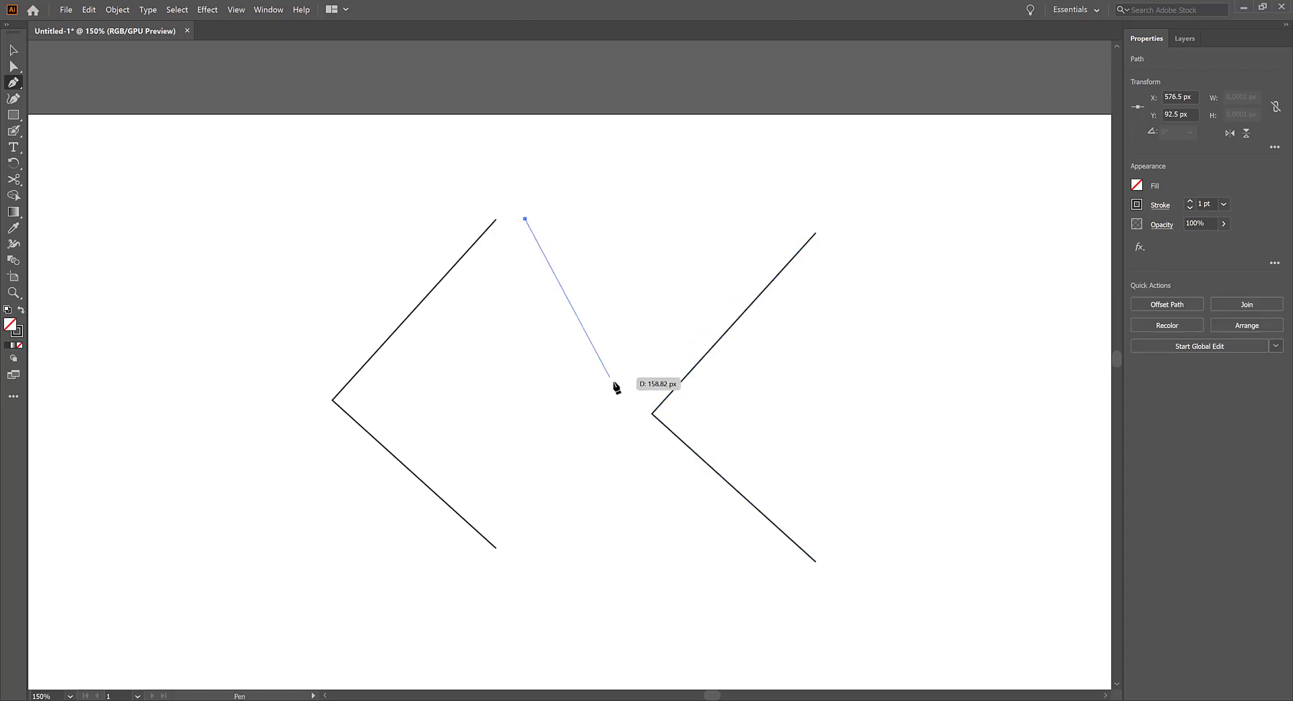
click(646, 412)
click(531, 565)
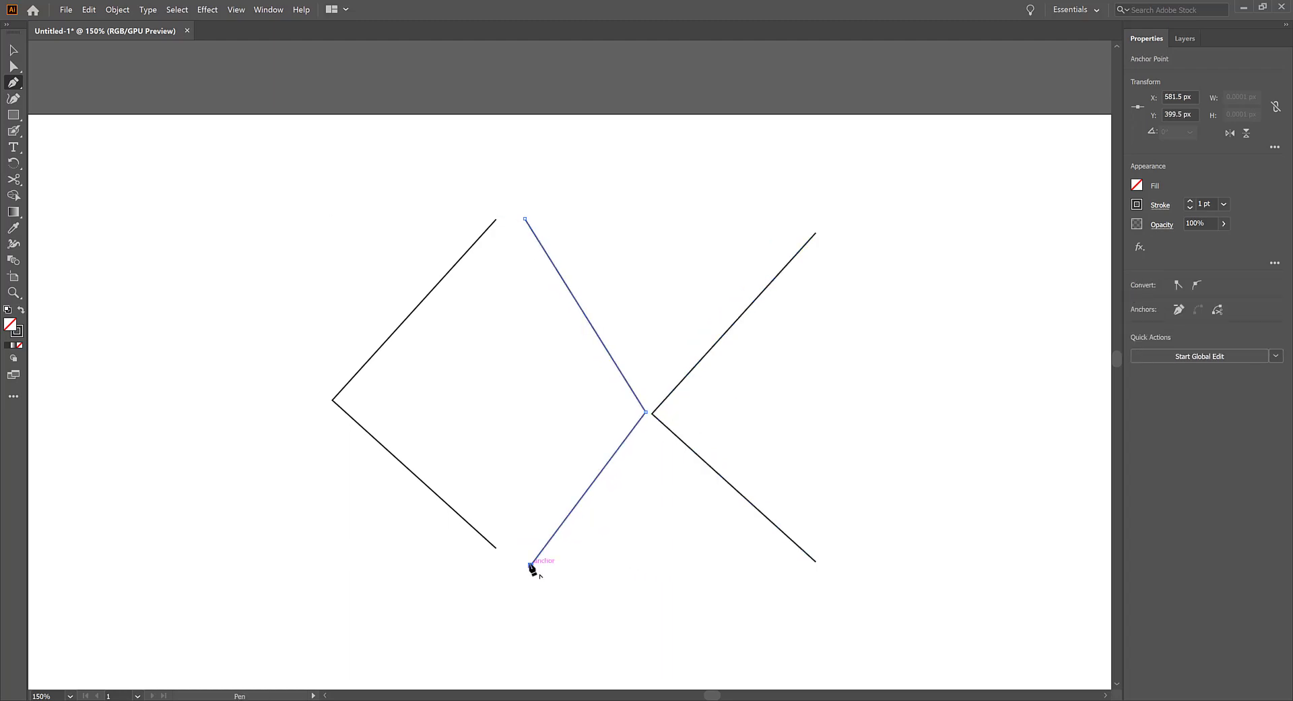
key(Escape)
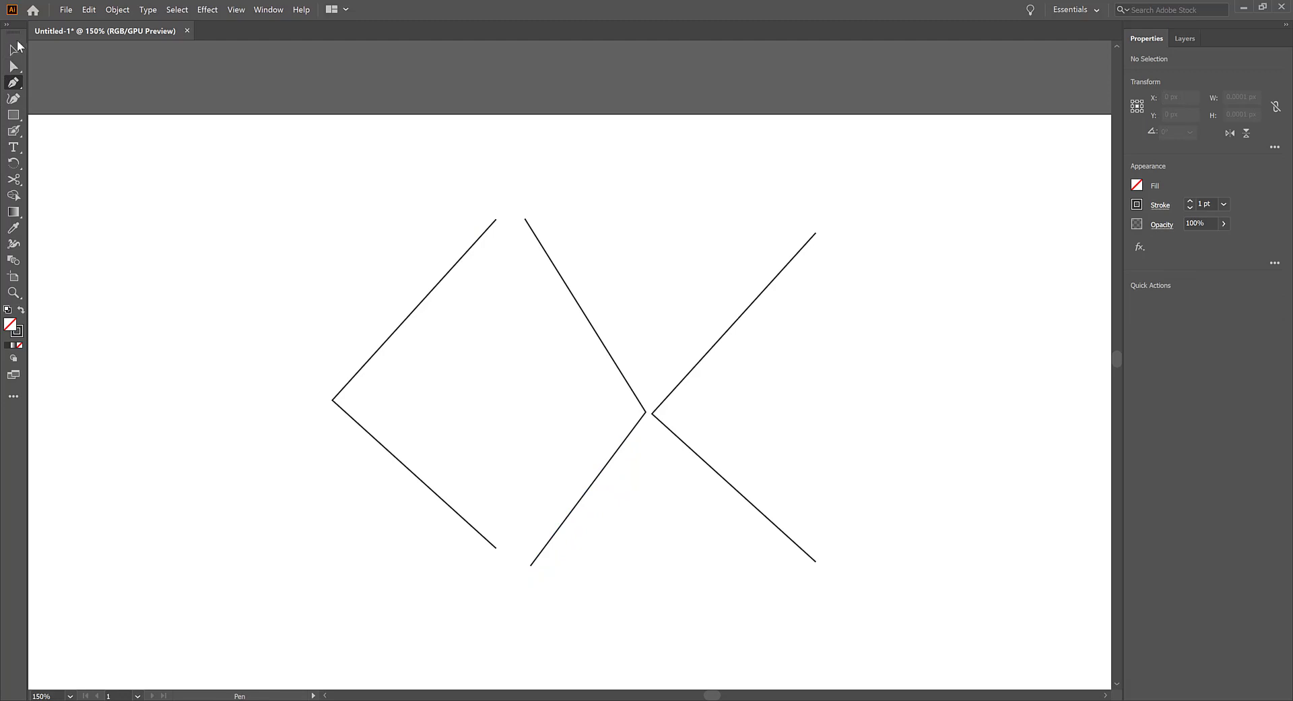
Delete the copied path and the newly drawn path, leaving only the original outline.
key(v)
drag(934, 216, 629, 459)
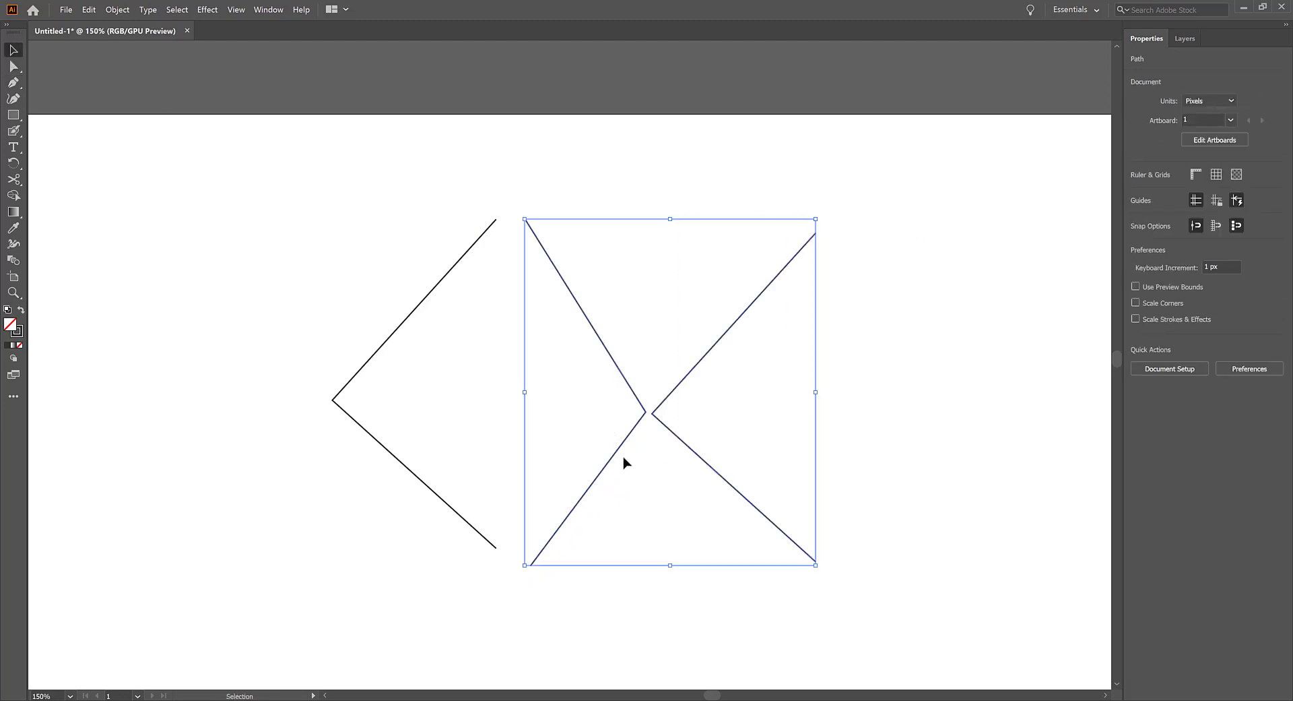
key(Delete)
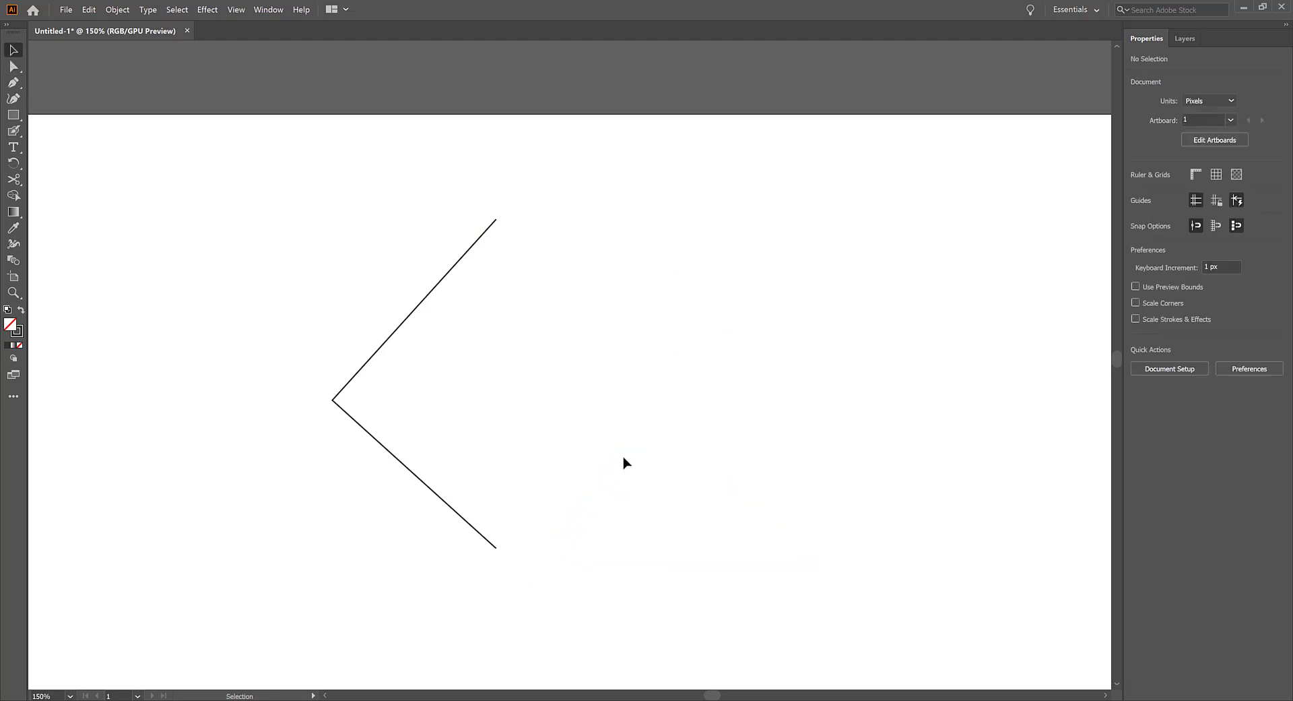
Open the 3D Revolve effect options for the original outlined path, with the preview enabled.
click(464, 255)
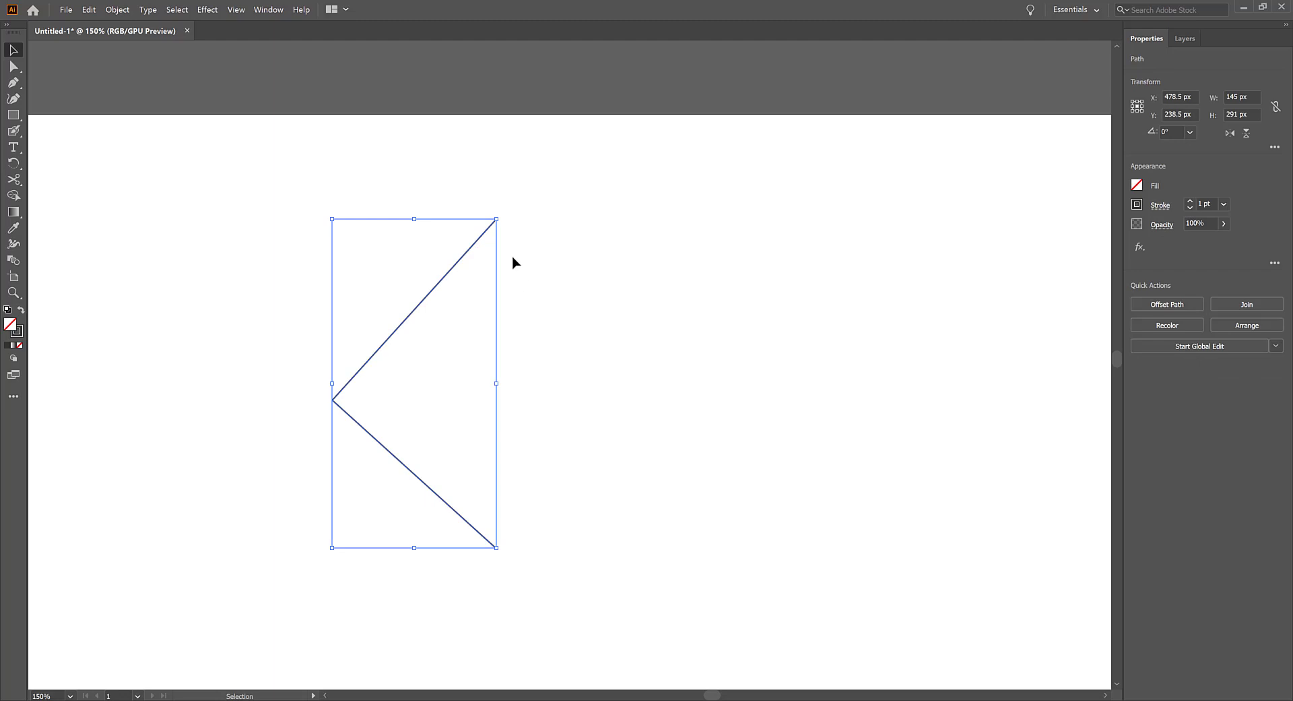
click(207, 10)
mouse_move(253, 85)
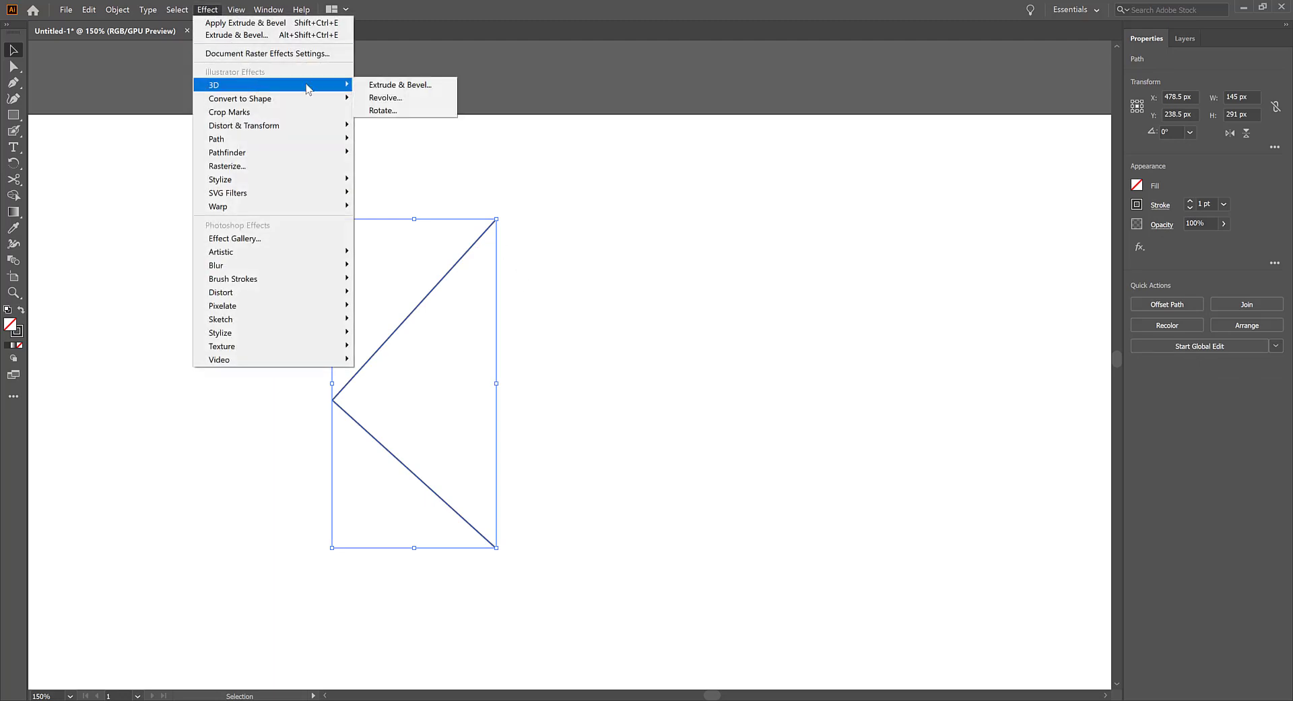
click(384, 98)
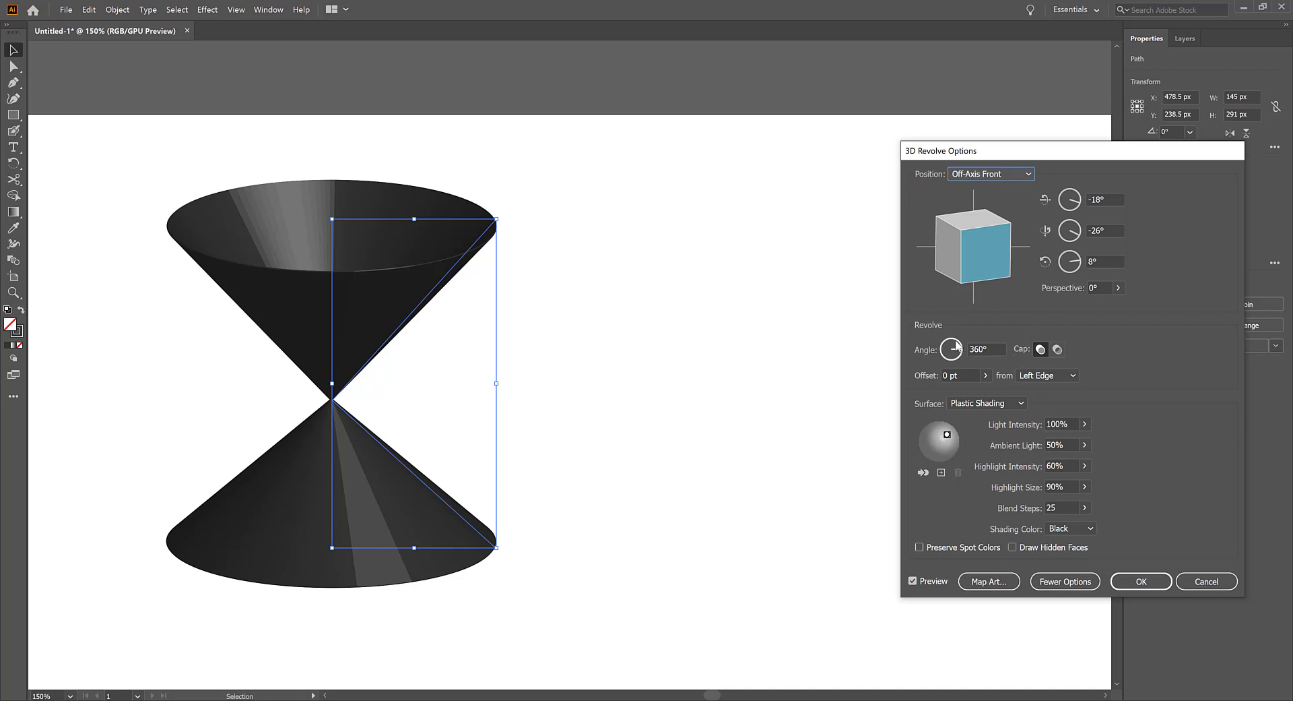
Rotate the revolved object to -2°, 1°, 0° and apply the effect with a 360° revolve angle.
drag(961, 354, 959, 344)
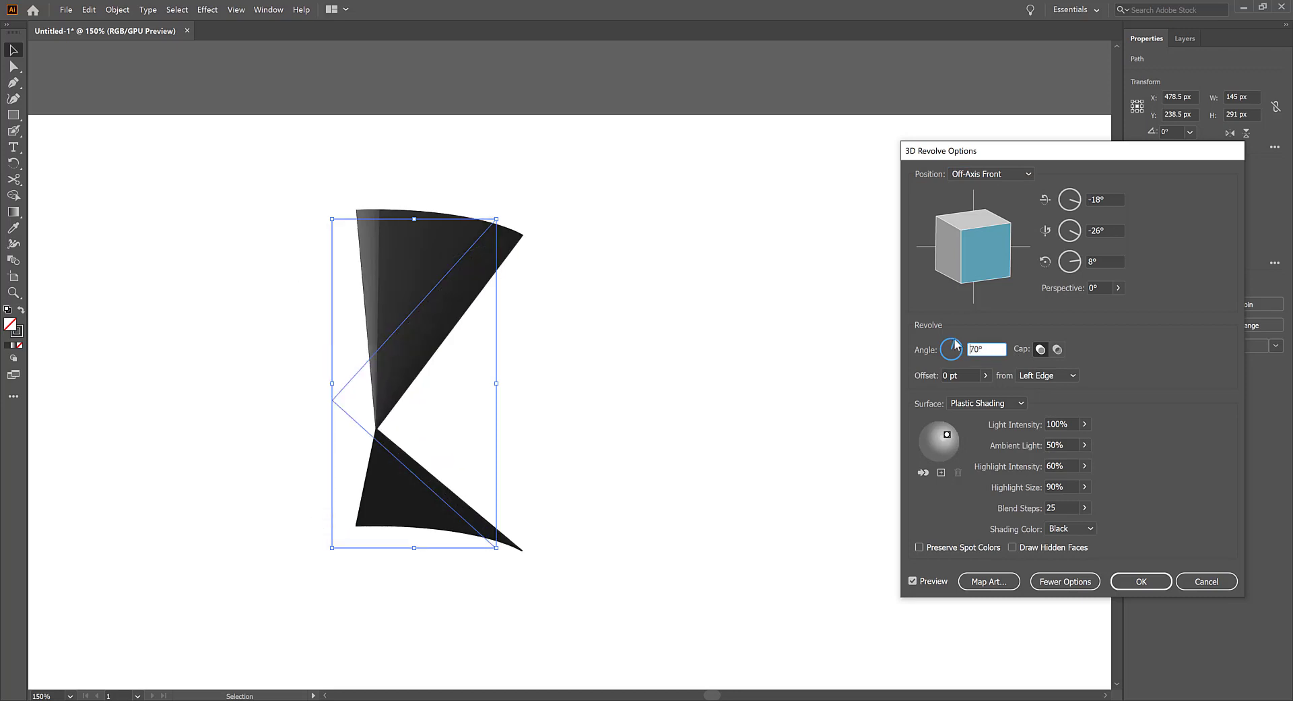
drag(986, 278, 976, 229)
drag(992, 348, 957, 349)
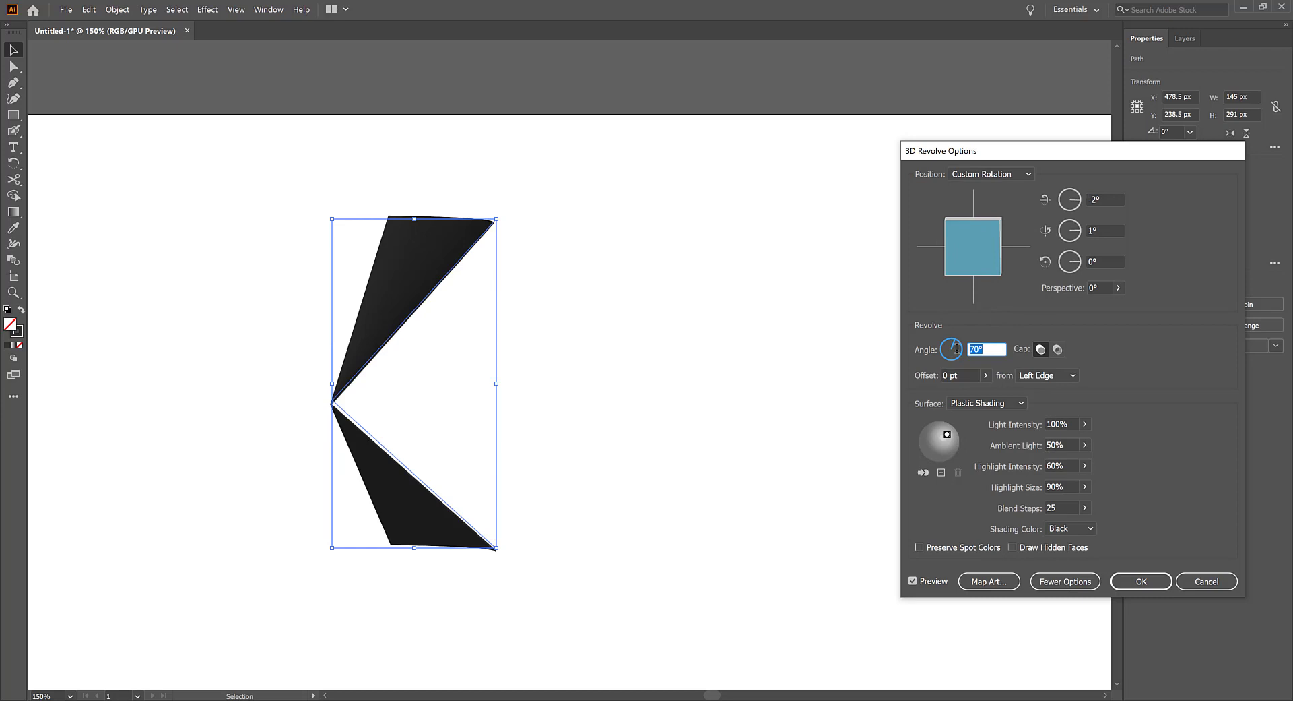
text(360)
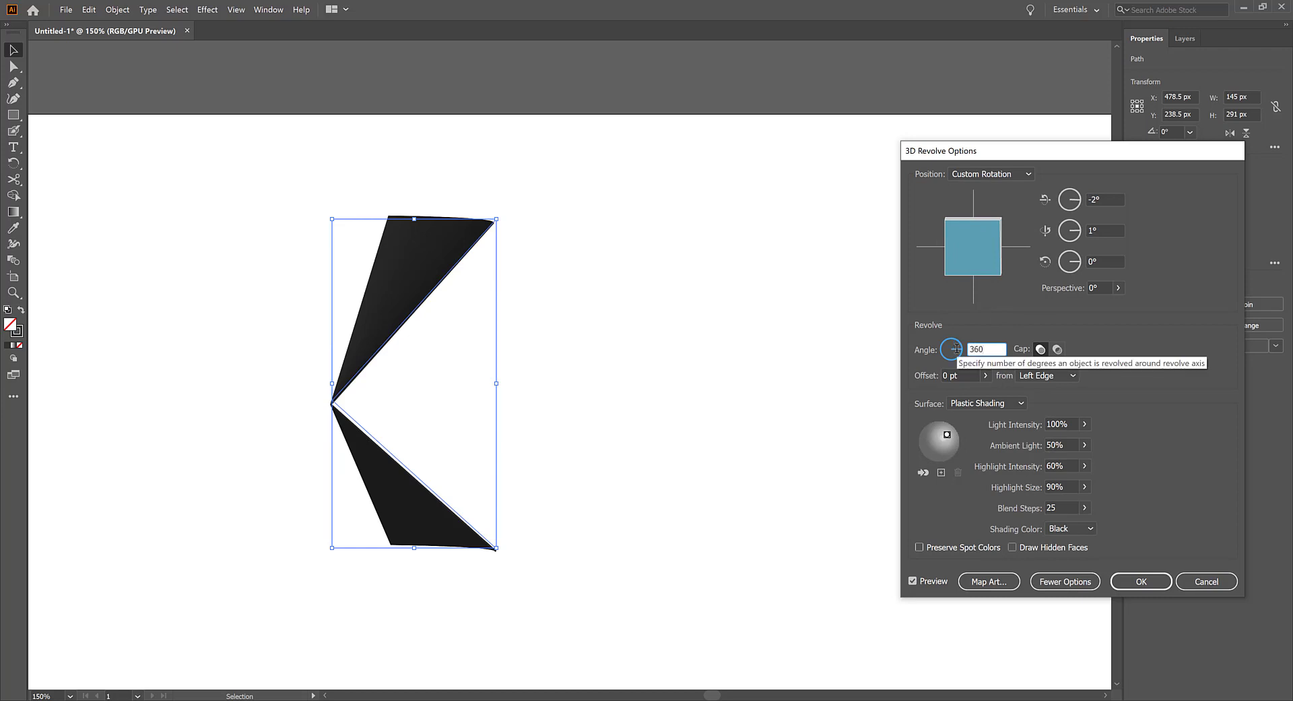
key(Return)
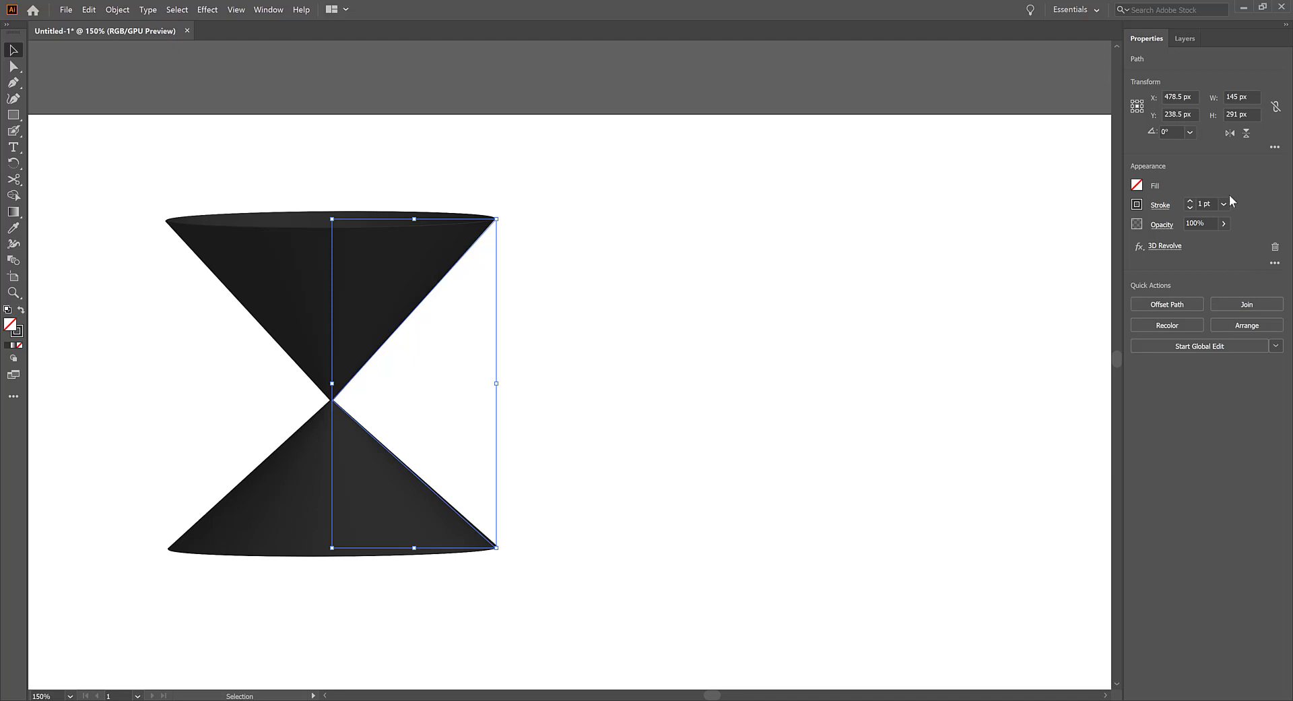
Edit the 3D Revolve effect, rotating the object to -23°, -13°, -1° and revolving it from the Right Edge.
click(1168, 247)
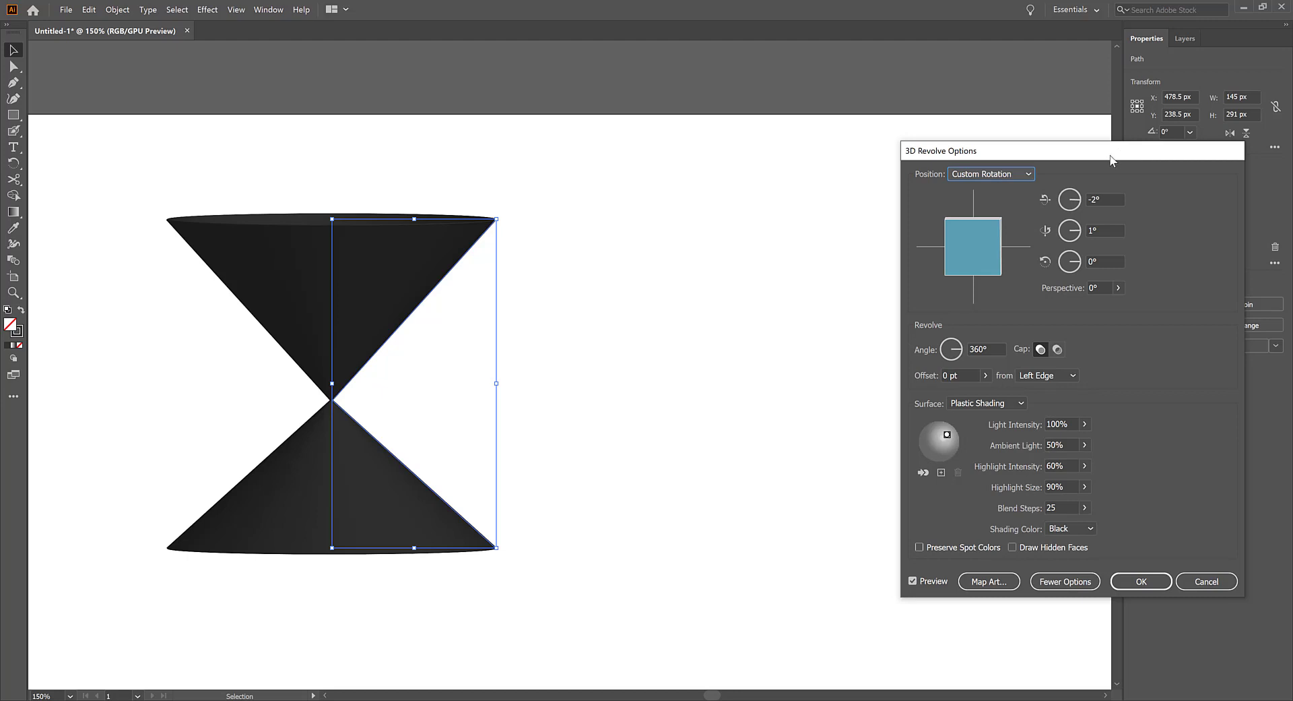
drag(1111, 159, 929, 132)
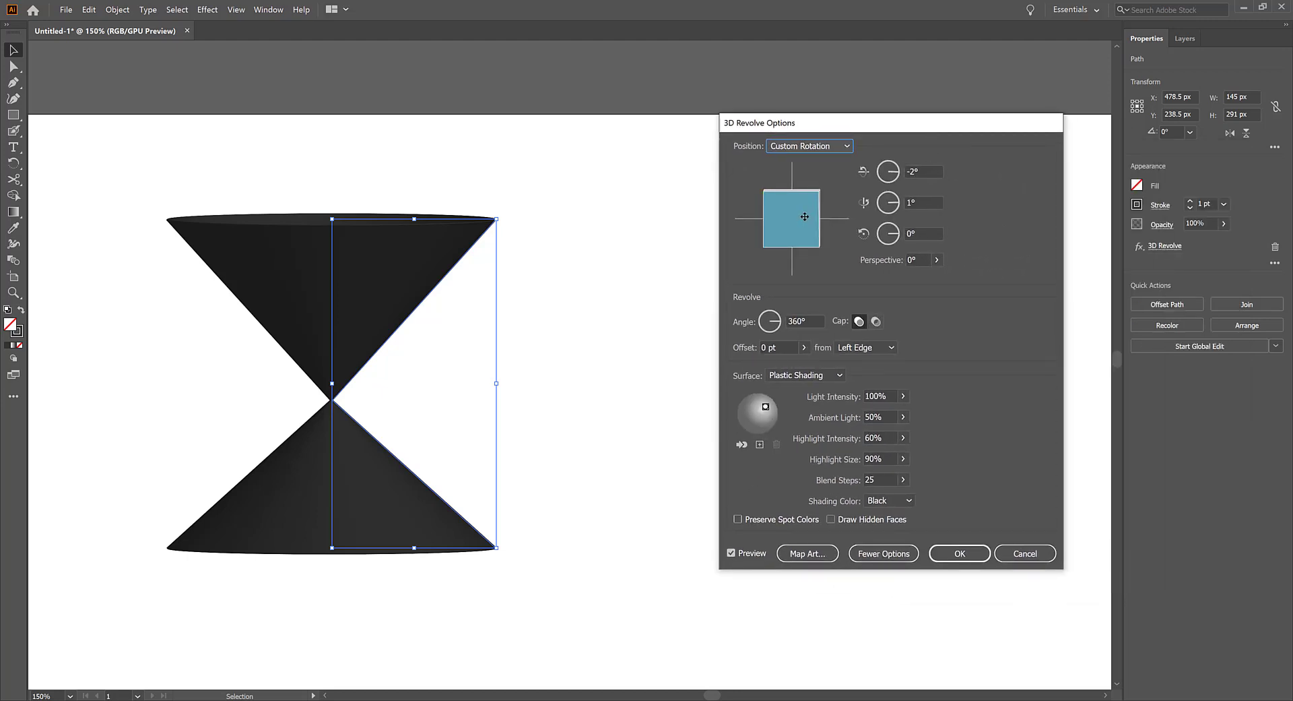
drag(808, 216, 808, 248)
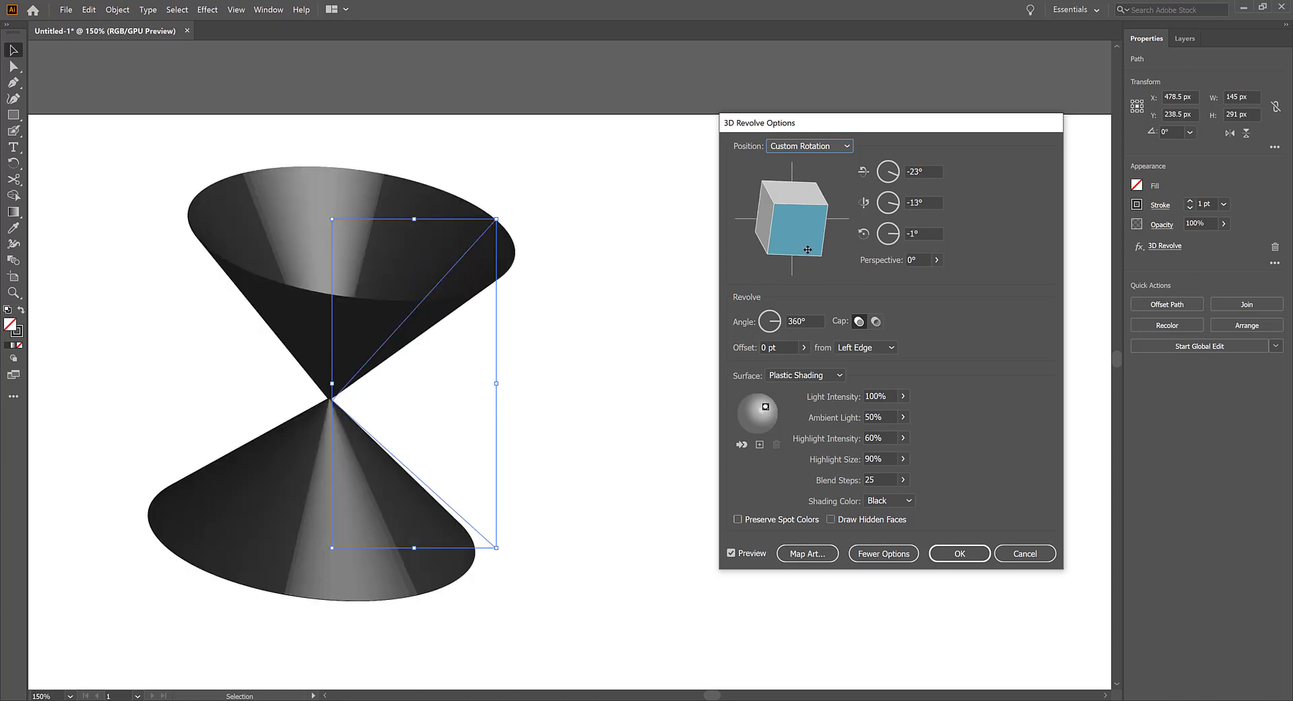
click(891, 347)
click(875, 377)
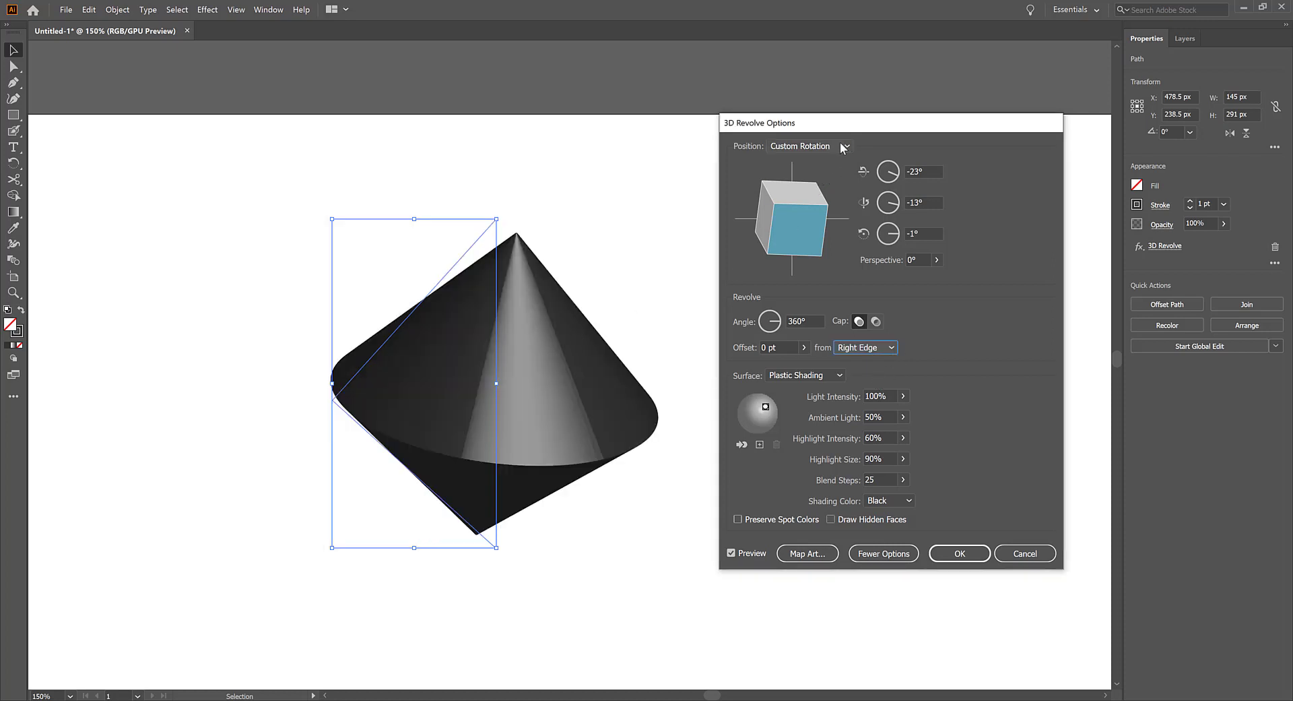
Set the revolve position to Front, try a custom rotation of 4°, 0°, 5°, and return the position to Front.
click(809, 145)
click(783, 177)
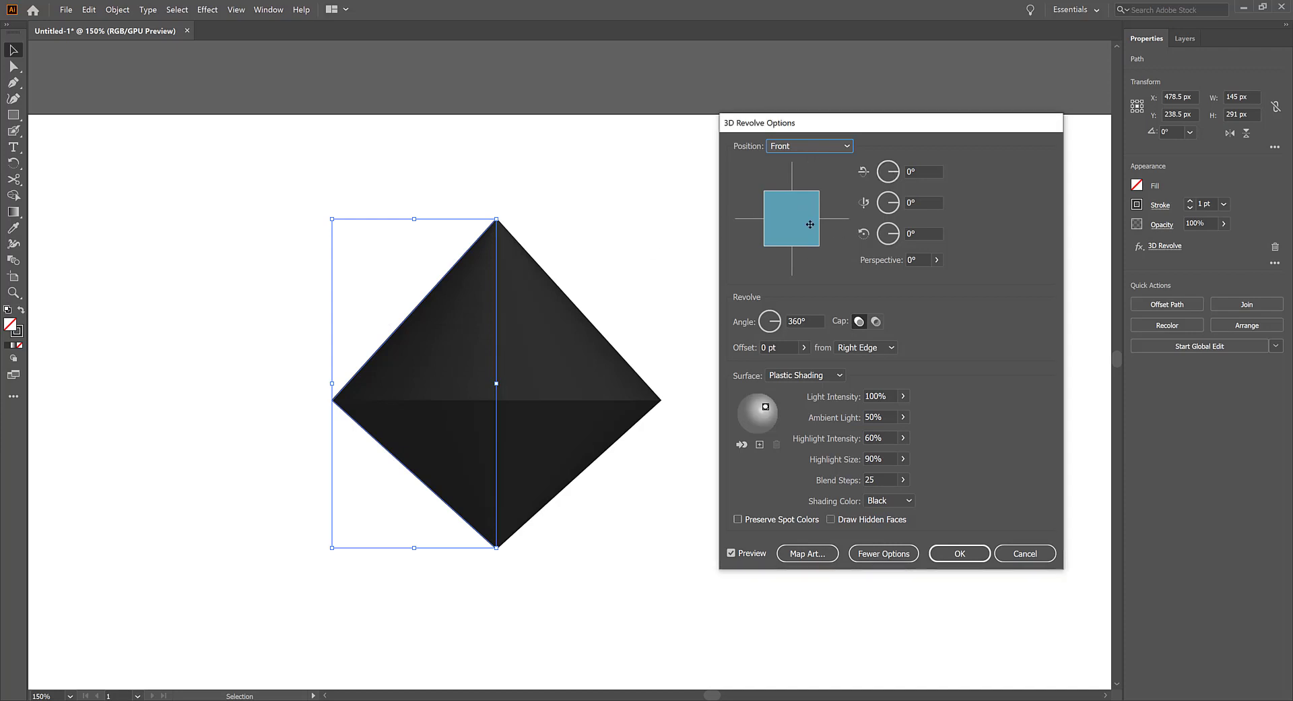
mouse_move(810, 224)
mouse_down()
mouse_move(794, 222)
mouse_move(802, 212)
mouse_up()
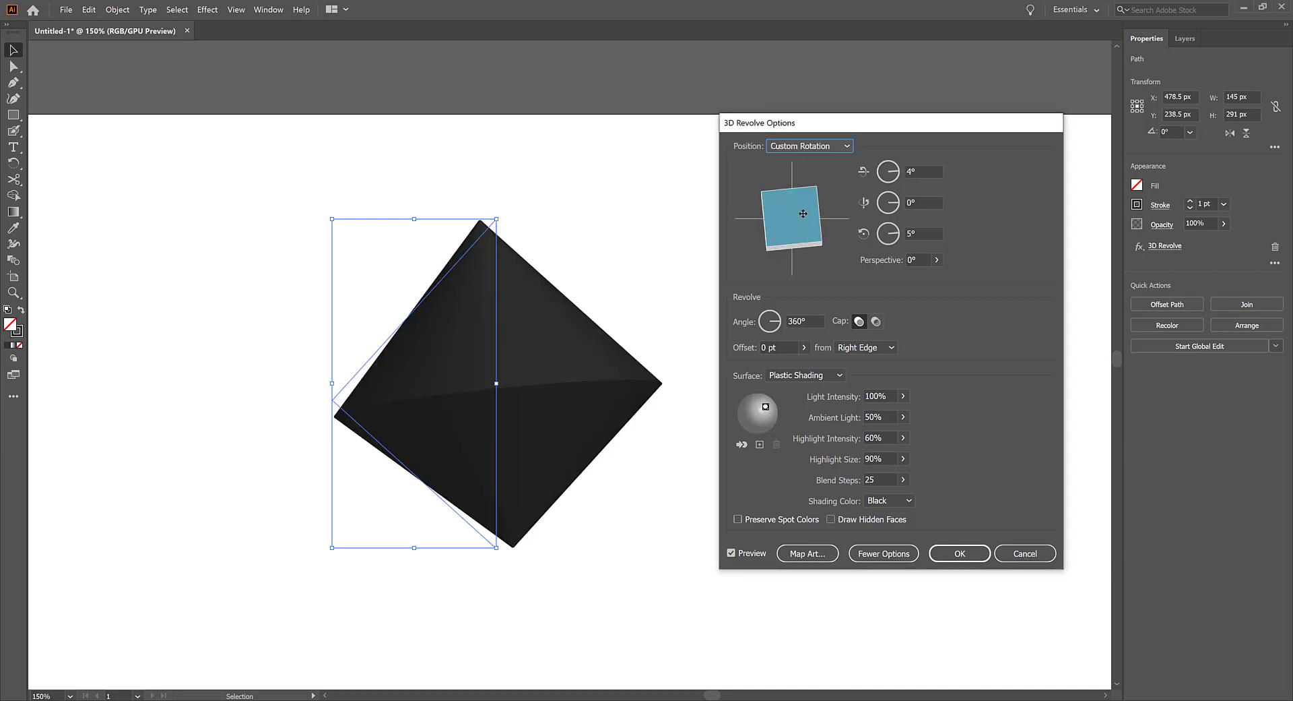
click(847, 145)
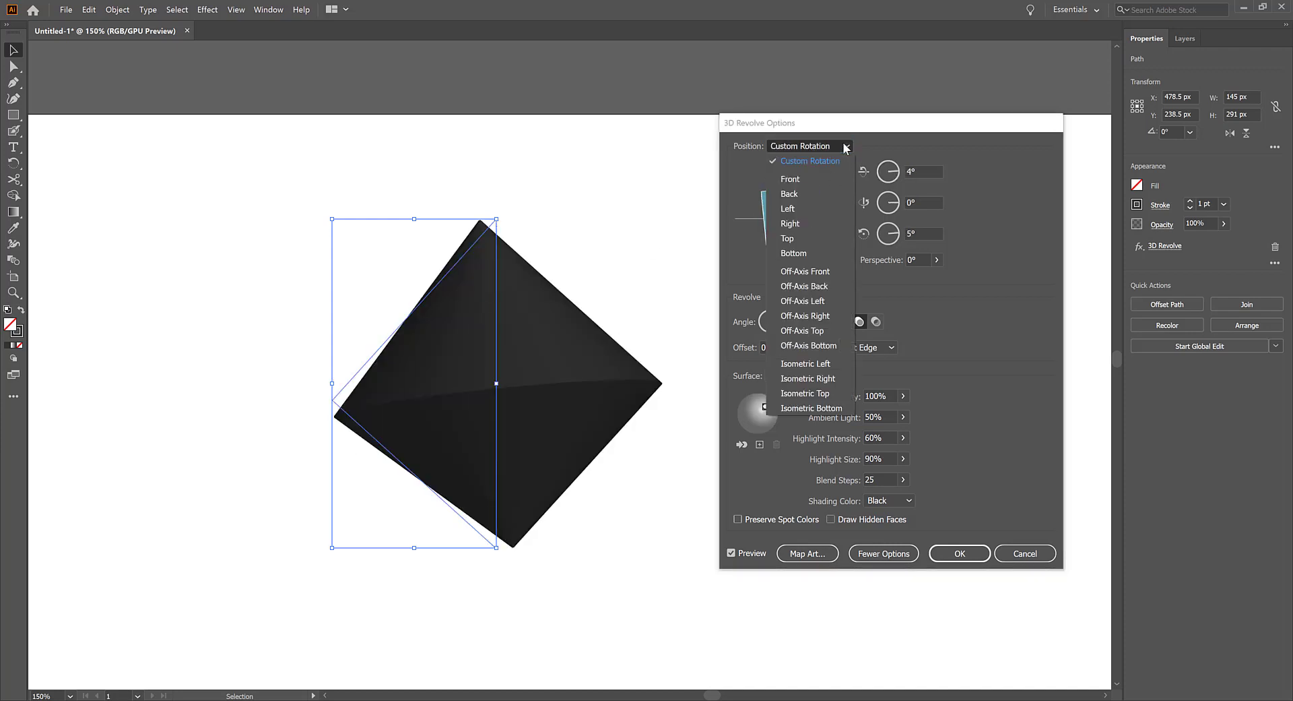
click(818, 183)
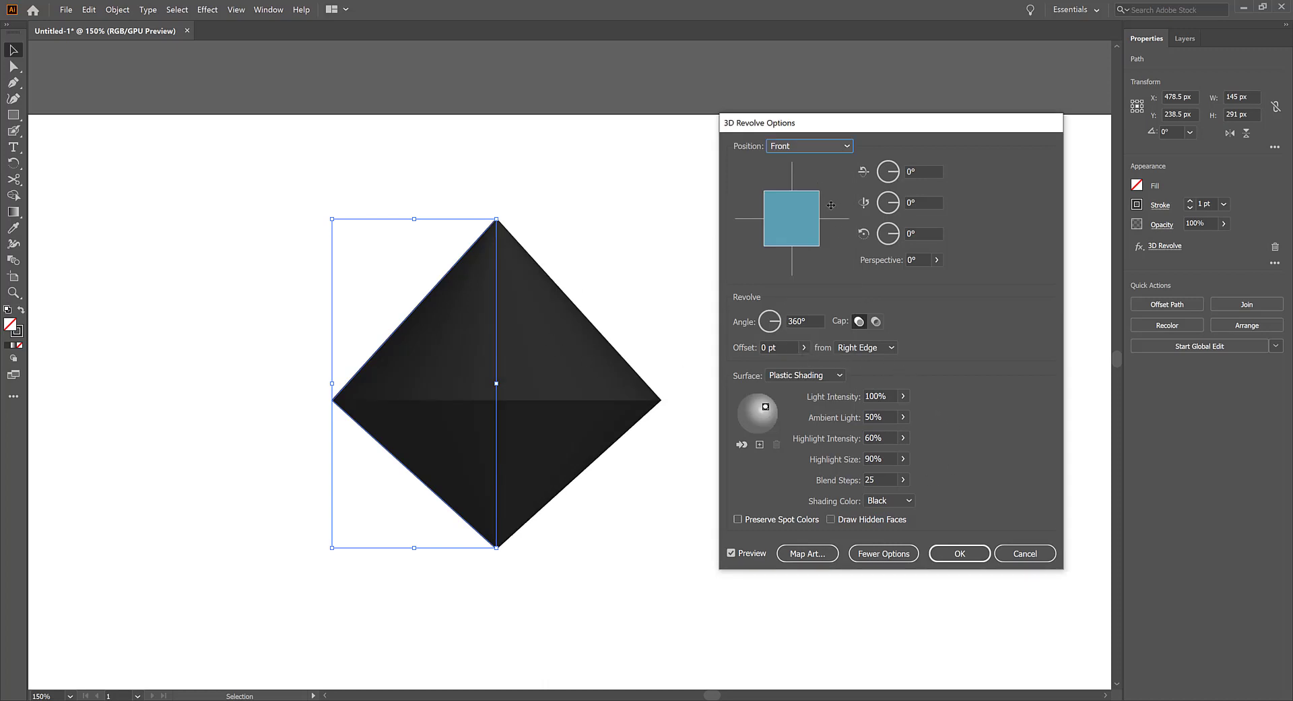
Offset the revolve axis by 125 pt from the Right Edge and rotate the object to -9°, 3°, -1°.
click(804, 347)
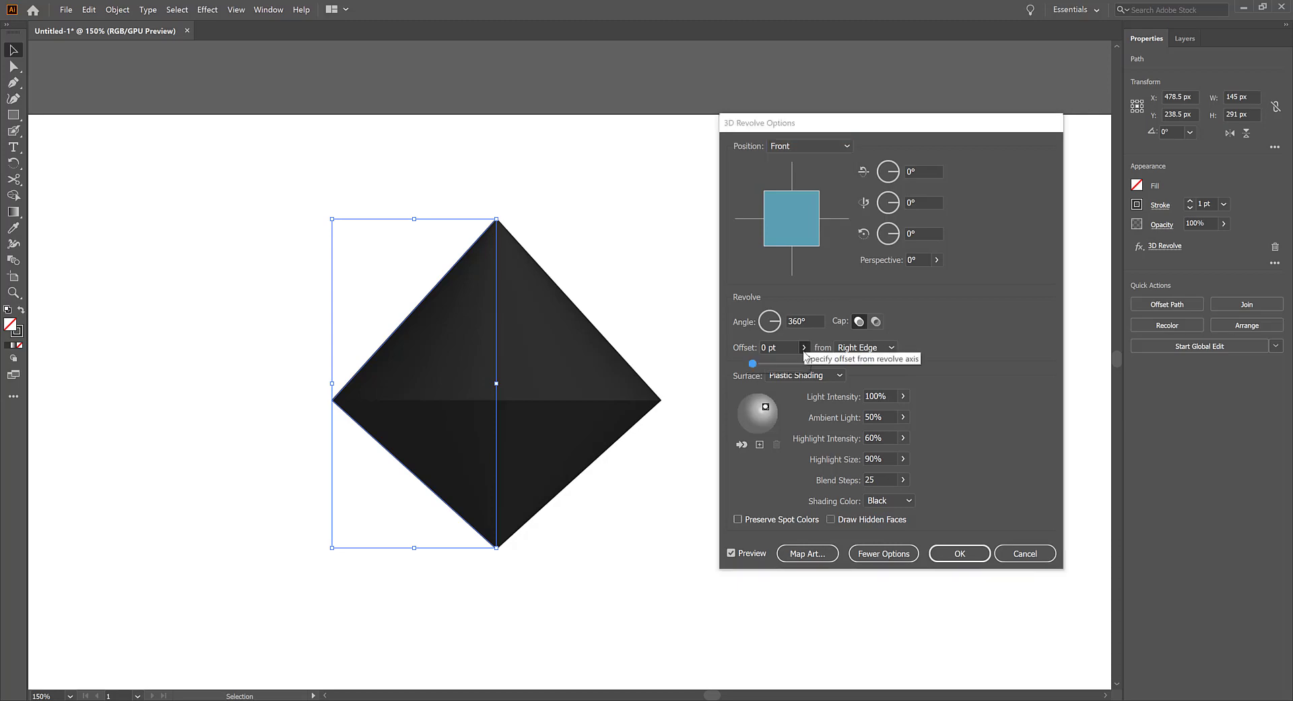
mouse_move(753, 371)
mouse_down()
mouse_move(779, 370)
mouse_move(759, 368)
mouse_up()
mouse_move(793, 215)
mouse_down()
mouse_move(792, 253)
mouse_move(792, 235)
mouse_up()
drag(791, 224, 792, 211)
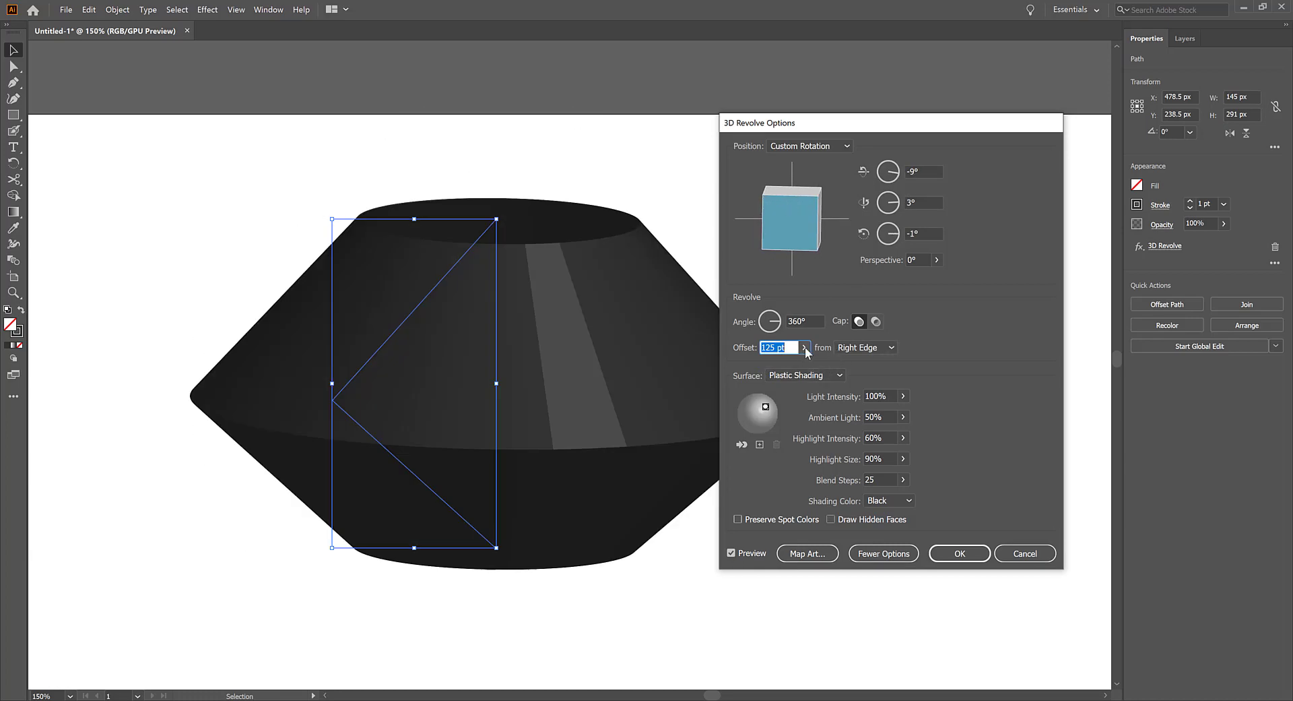
Set the revolve offset to 0 pt and apply the 3D Revolve effect.
text(0)
click(808, 346)
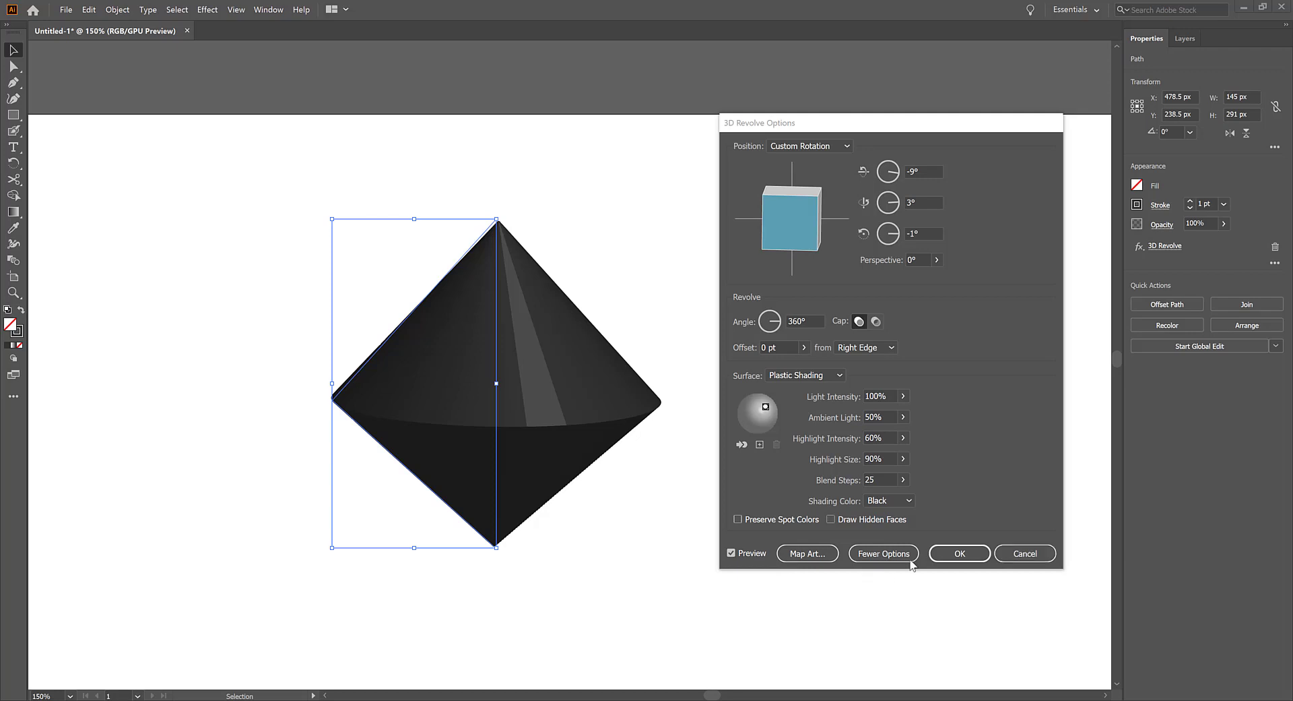
click(975, 556)
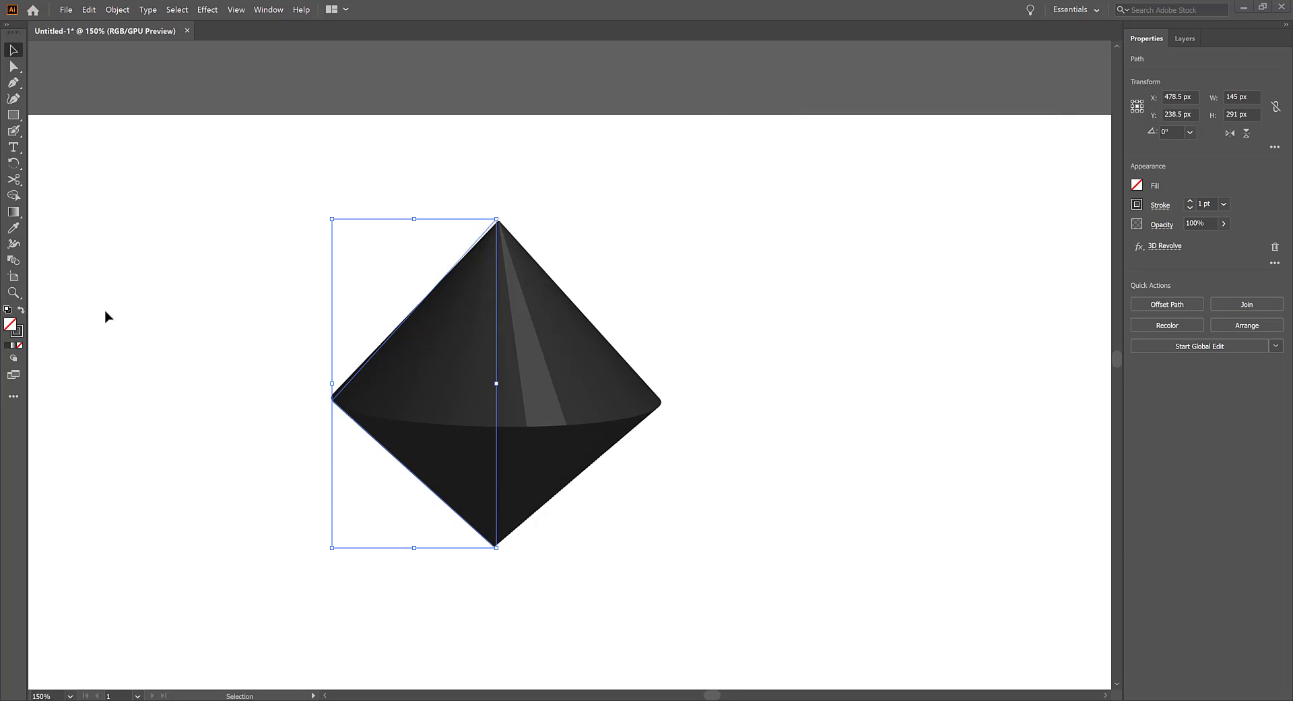
Change the revolved path's stroke color to F43400 and deselect the object.
click(20, 334)
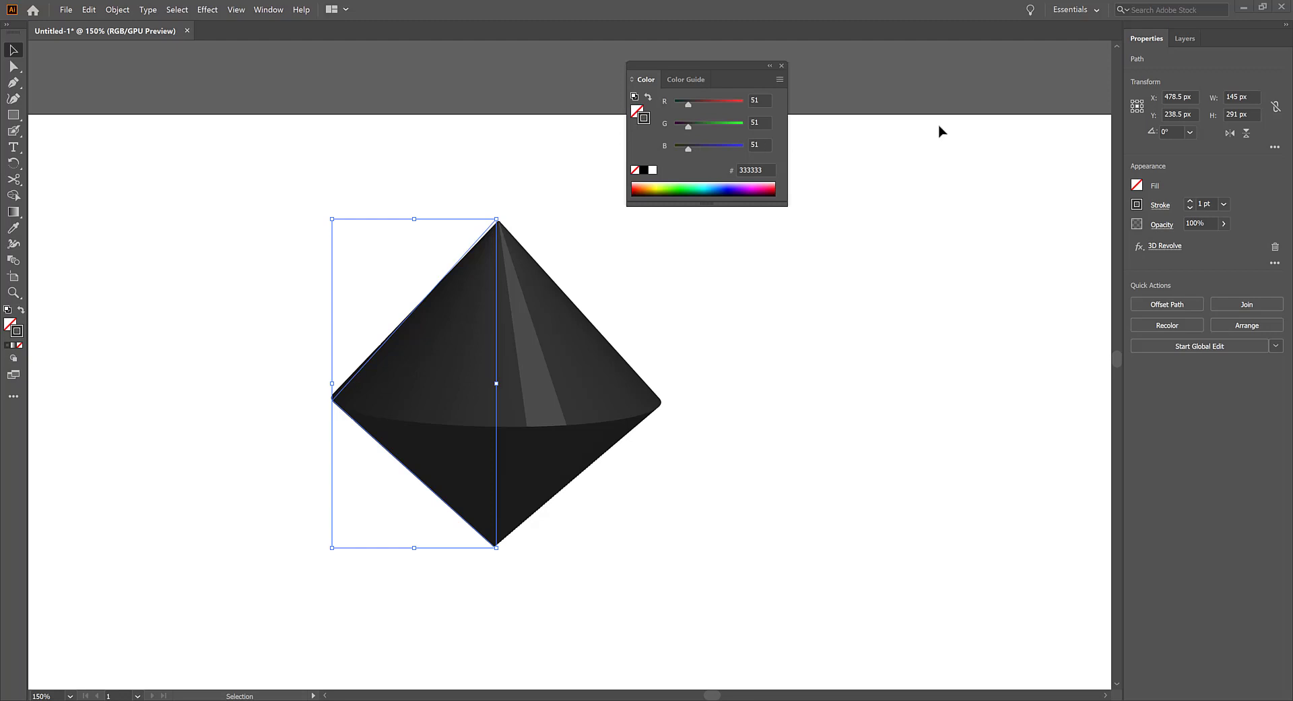
click(1137, 206)
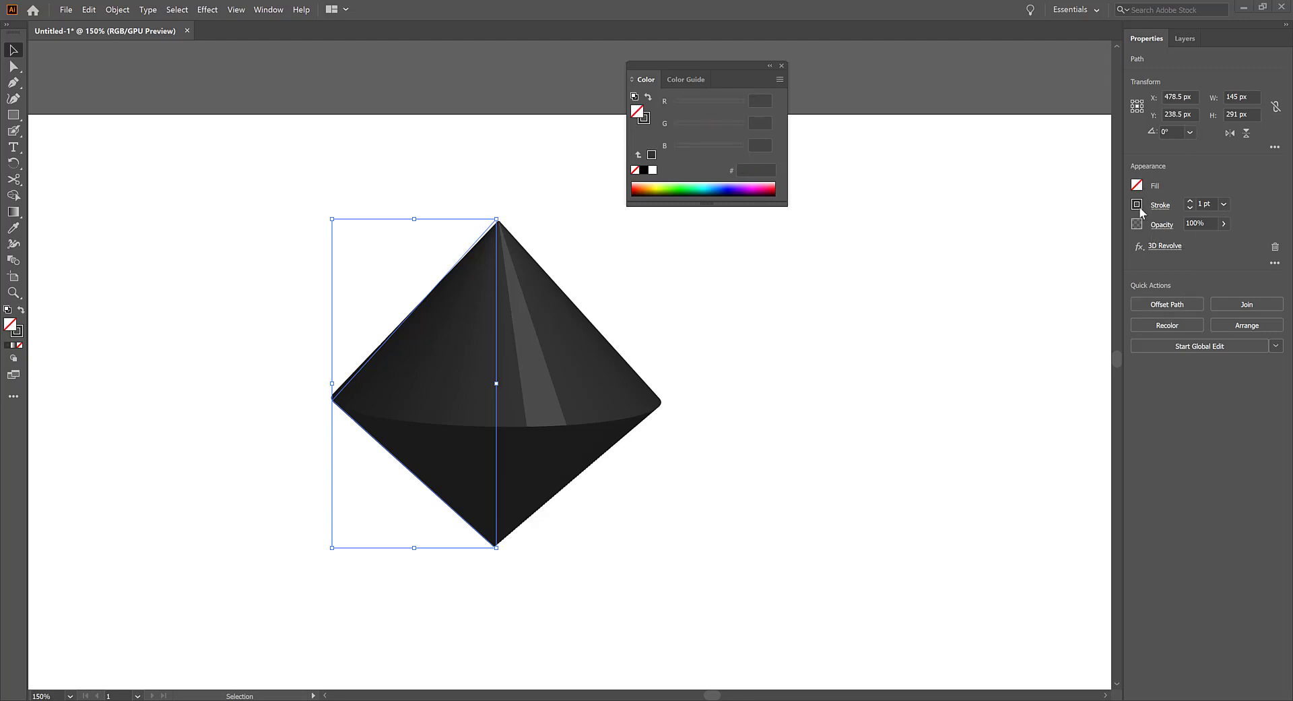
double_click(17, 332)
text(F43400)
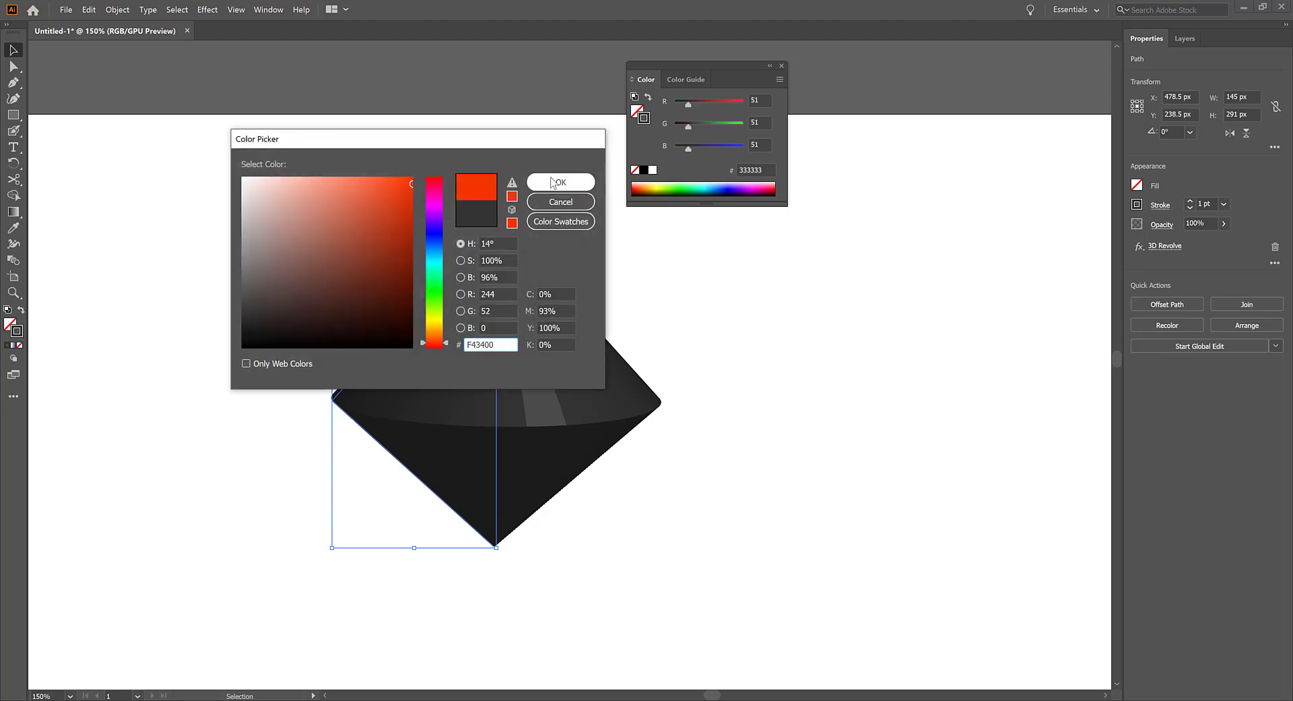
click(553, 183)
click(656, 361)
Reshape the outline by moving its top anchor to about X 615.5, Y 104.5 px and its bottom anchor to about X 605.5, Y 379.5 px.
key(ctrl+space)
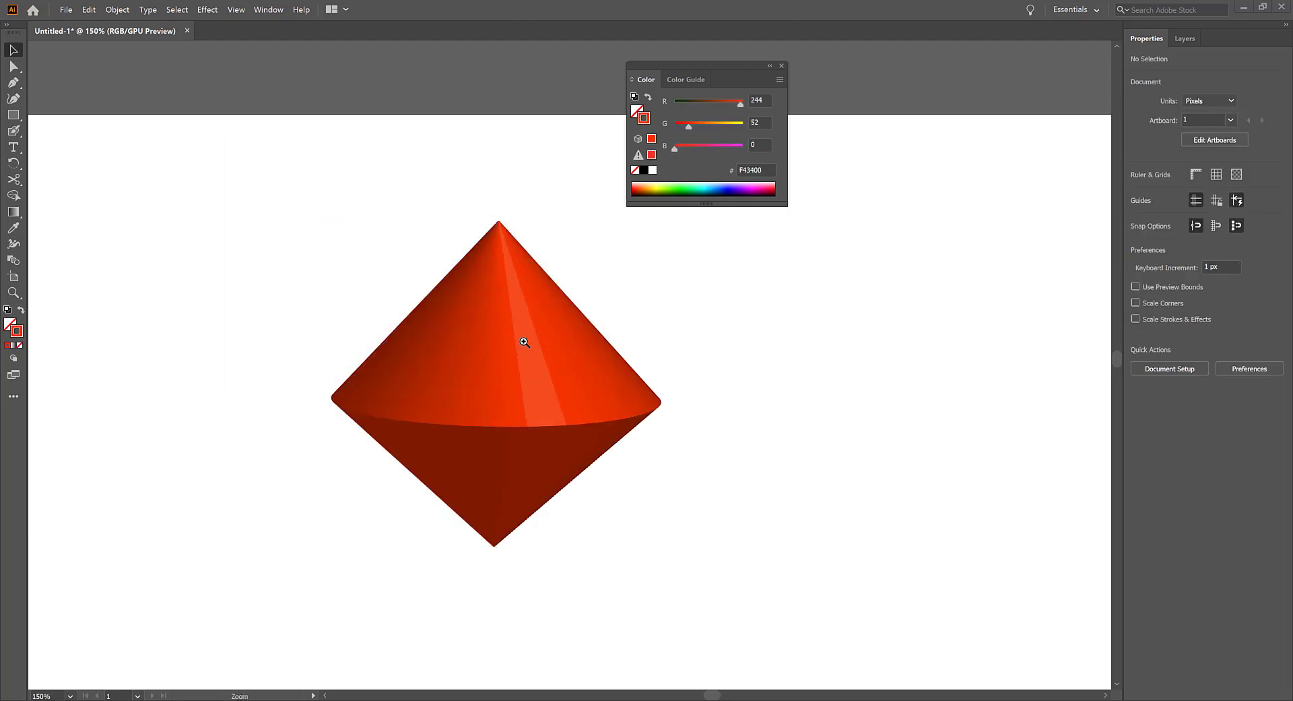
click(525, 342)
click(451, 344)
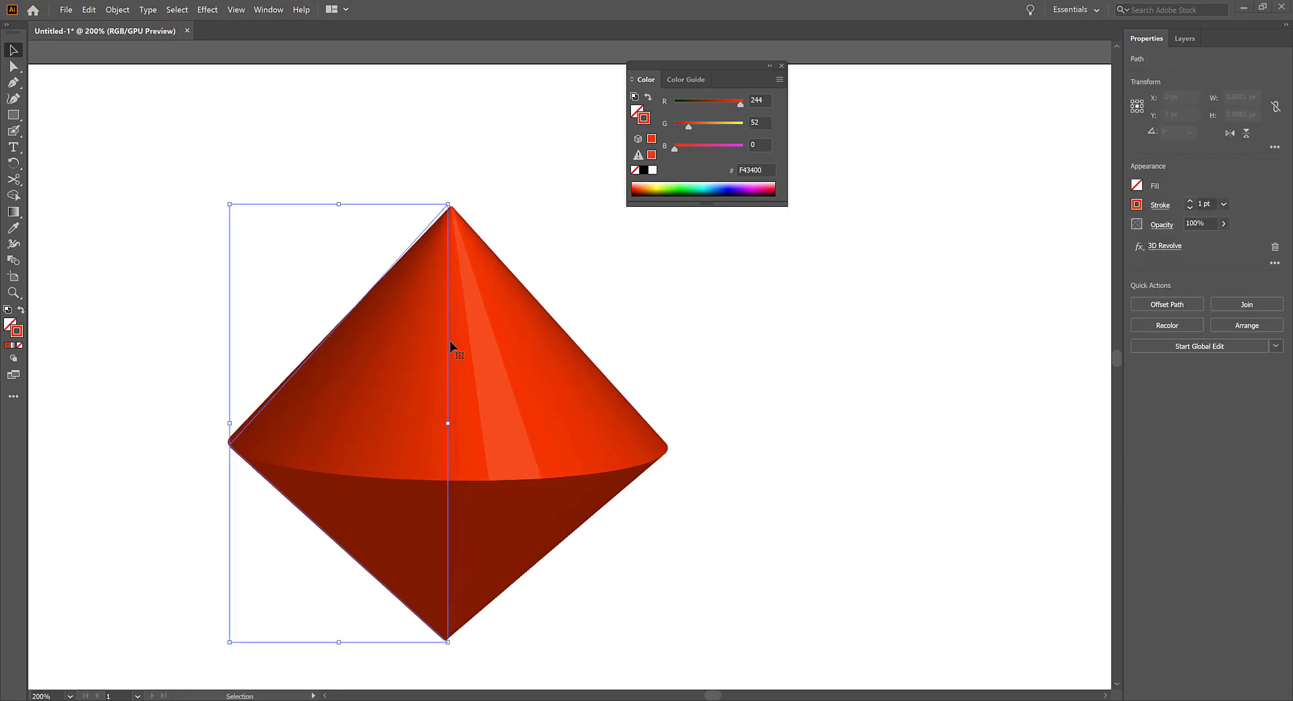
click(13, 66)
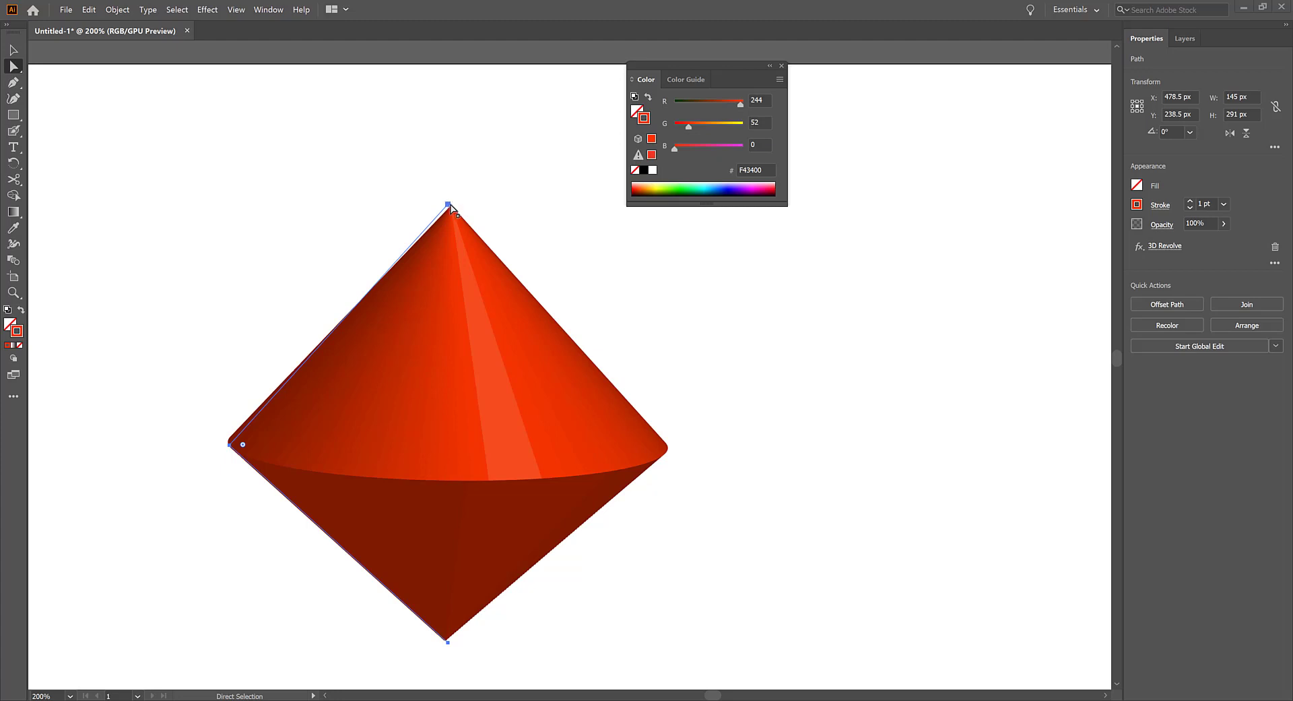
drag(448, 203, 432, 287)
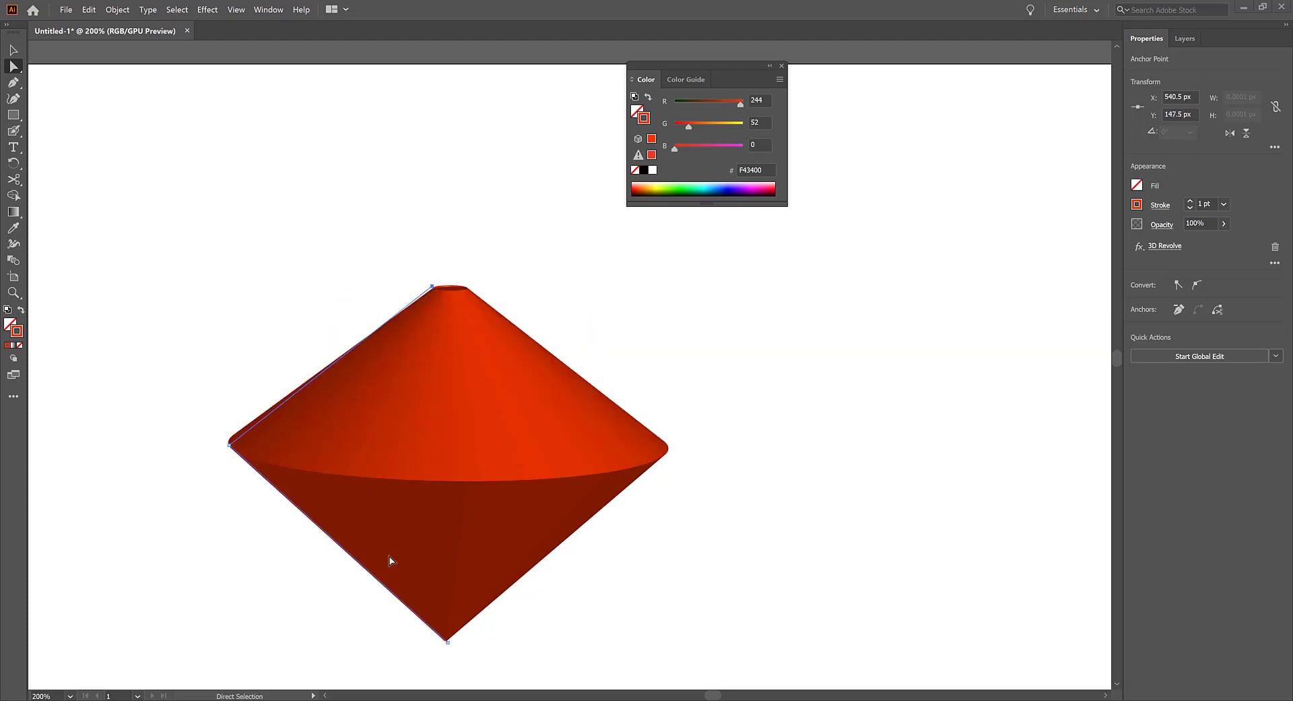
drag(450, 642, 115, 631)
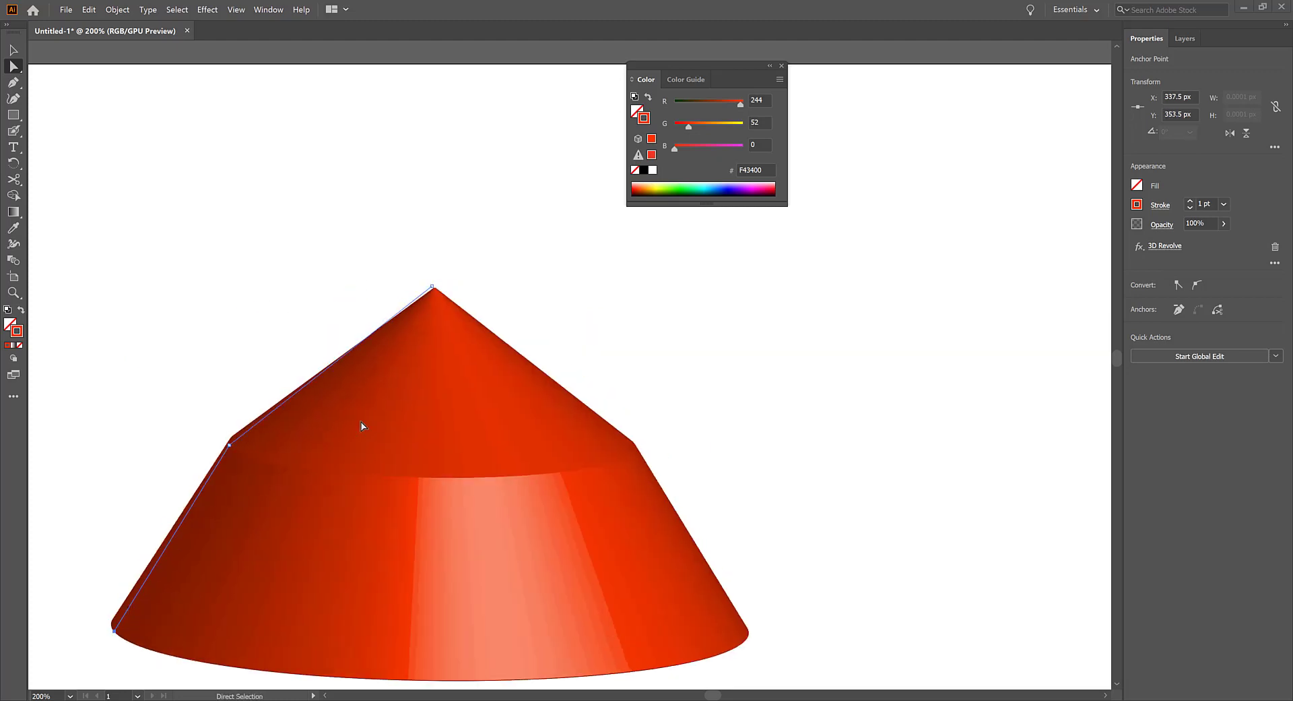
drag(436, 288, 545, 222)
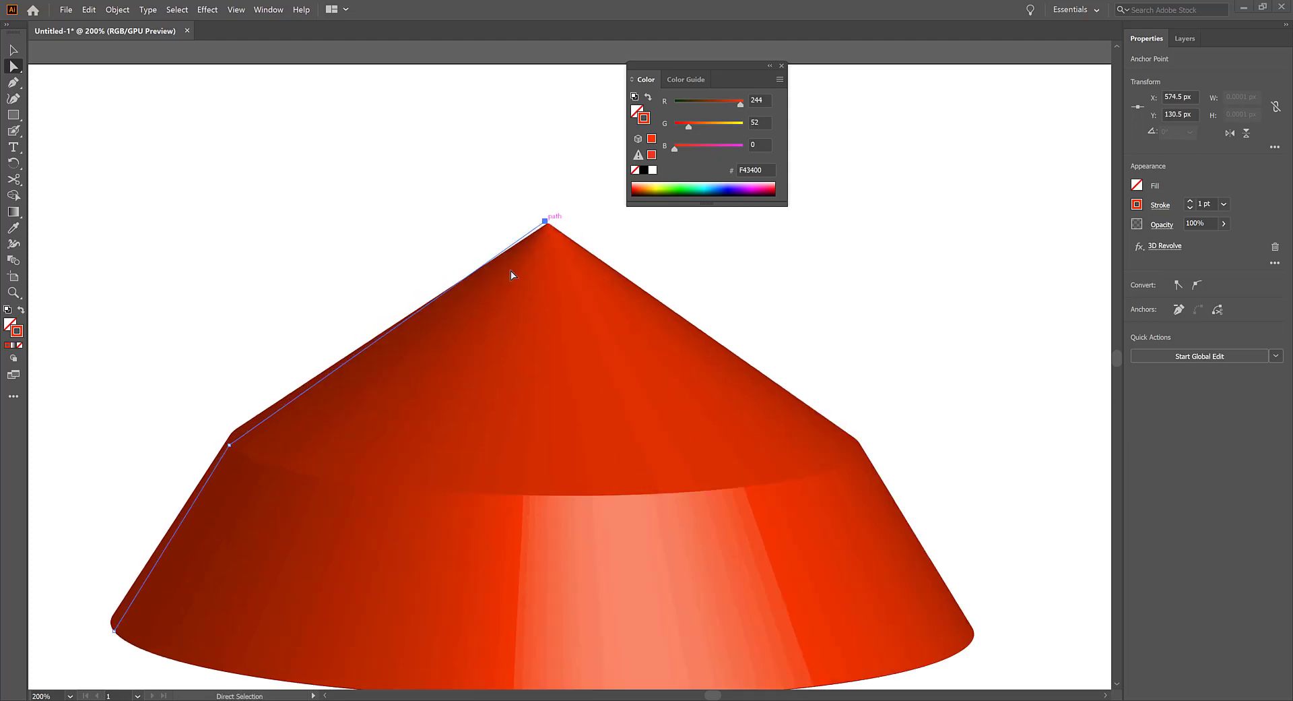
drag(115, 630, 531, 638)
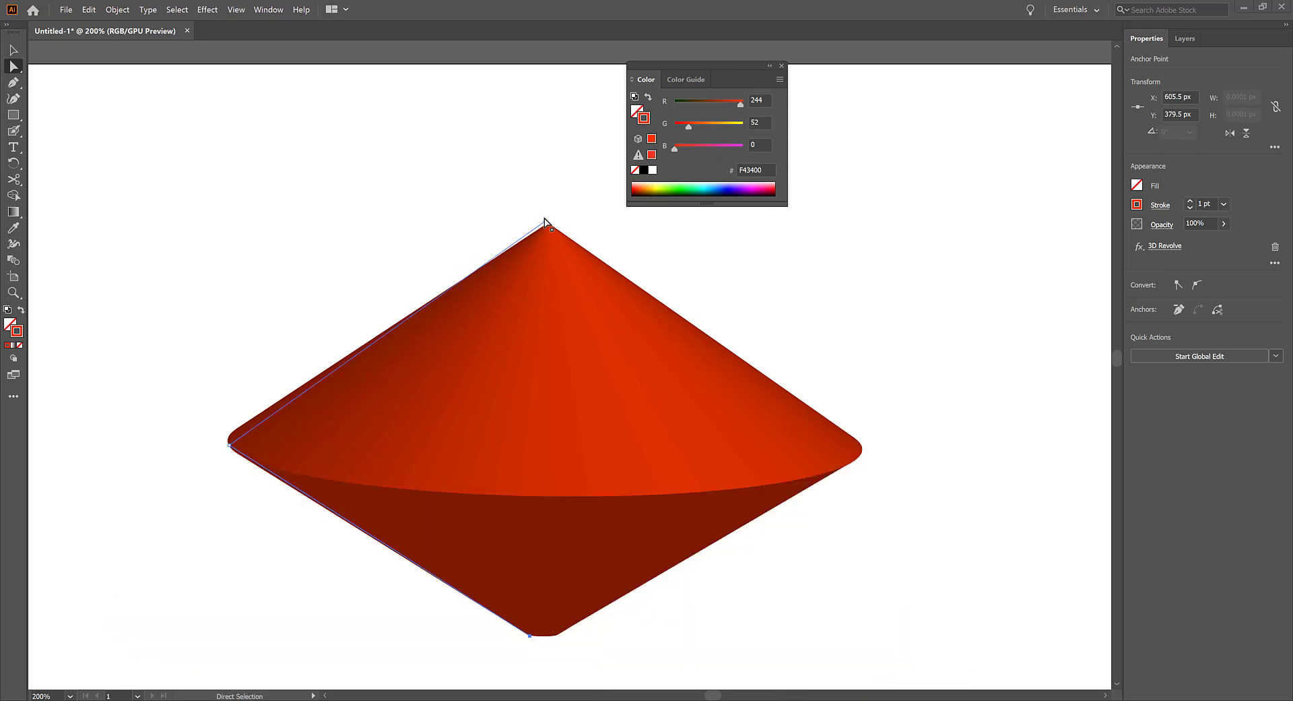
Select the outline's top and bottom anchors together, align them horizontally to center, and deselect them.
key(ctrl)
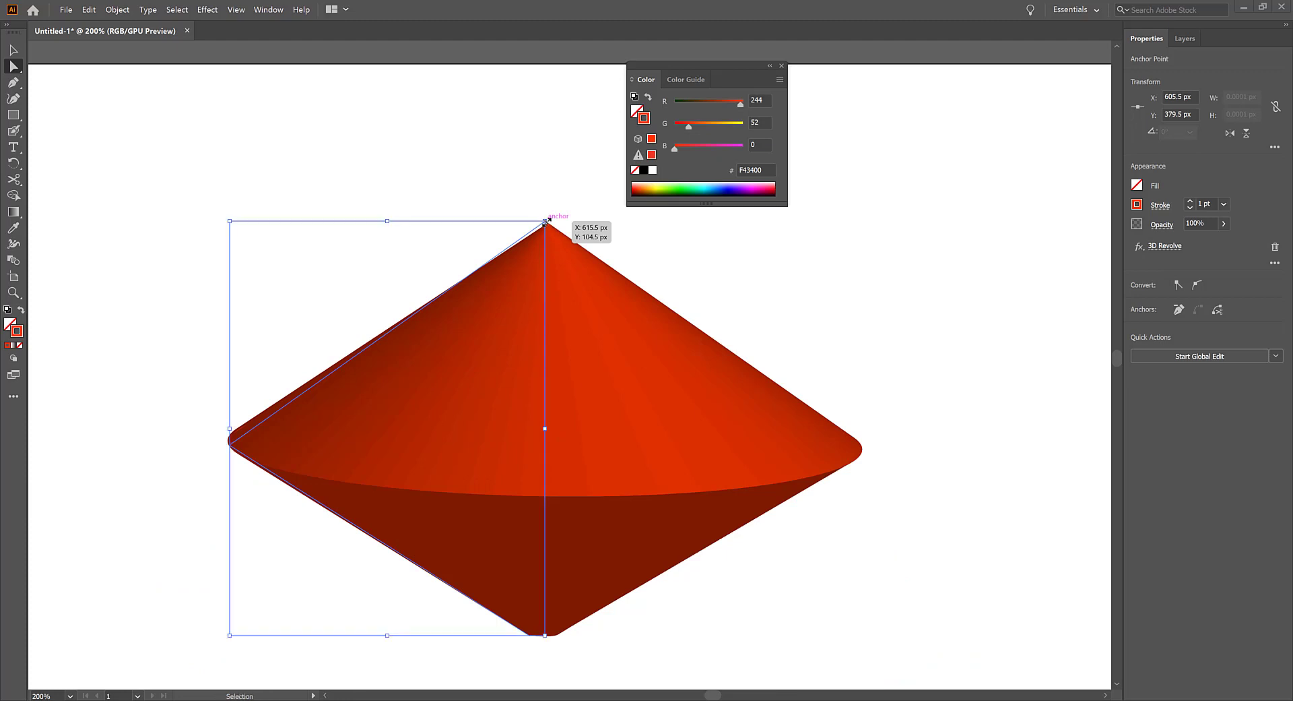
click(1216, 310)
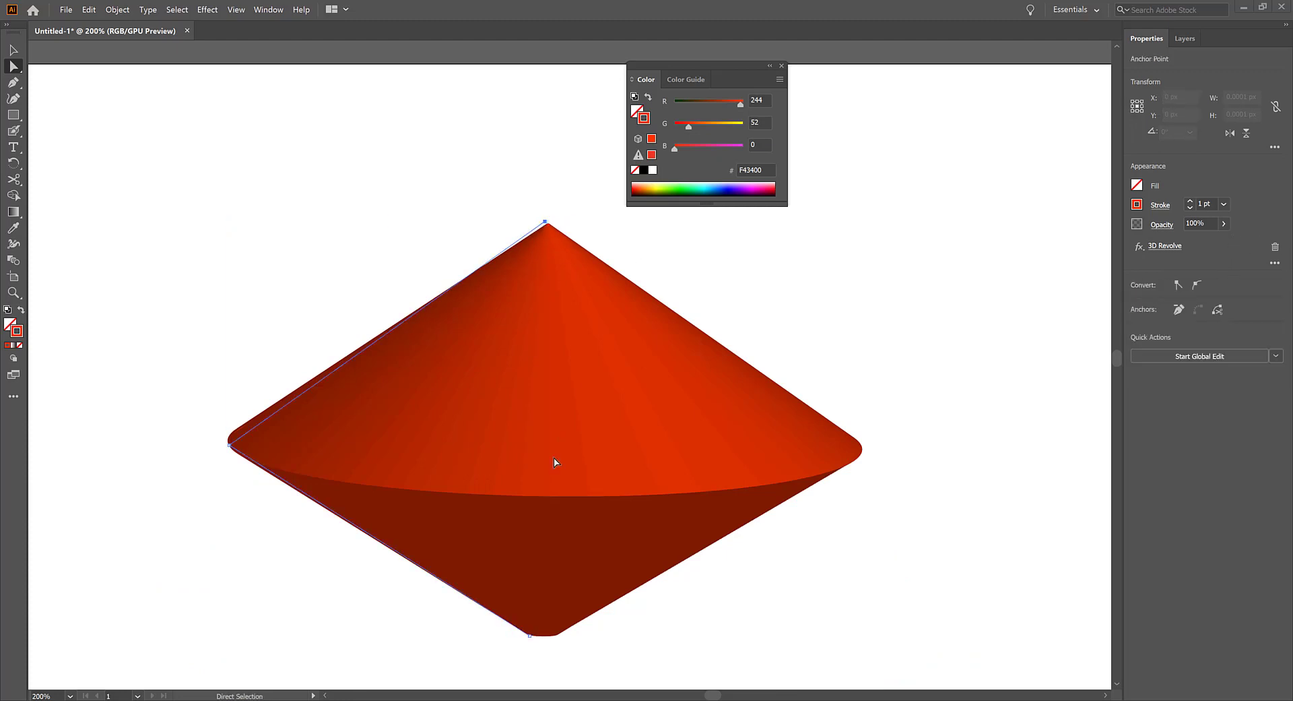
key(ctrl)
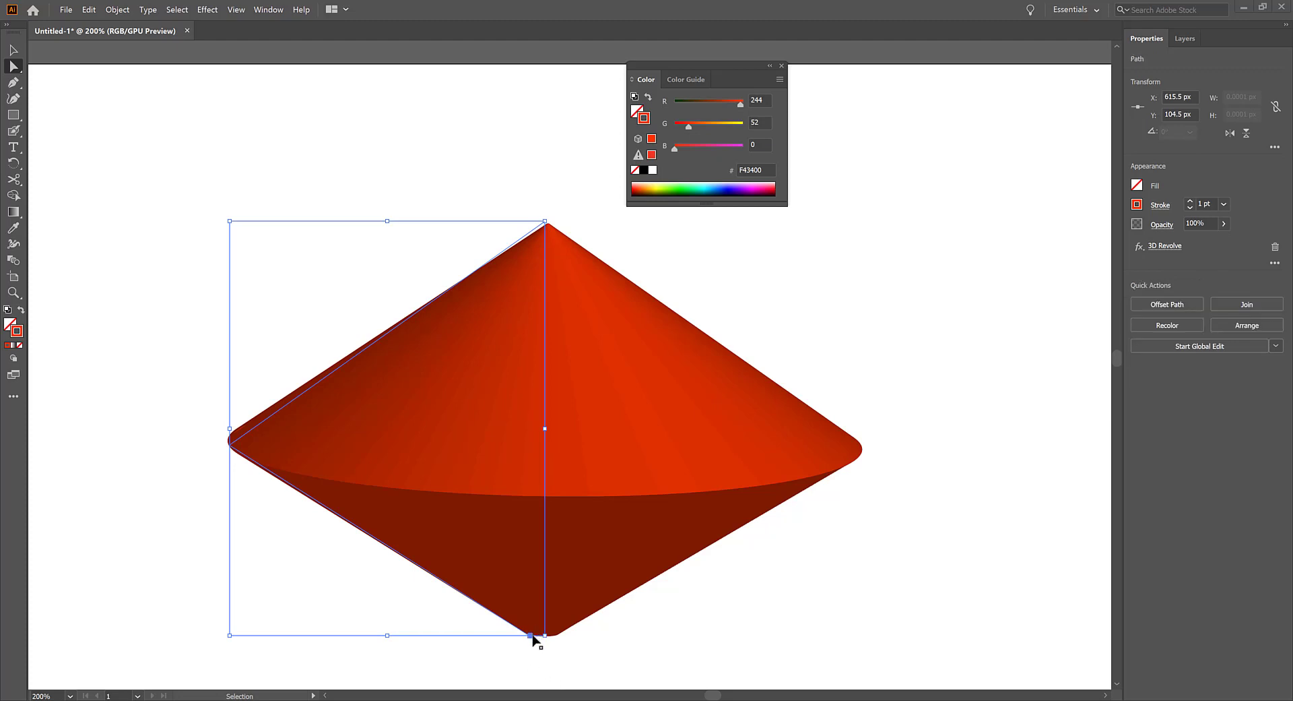
drag(530, 198, 565, 656)
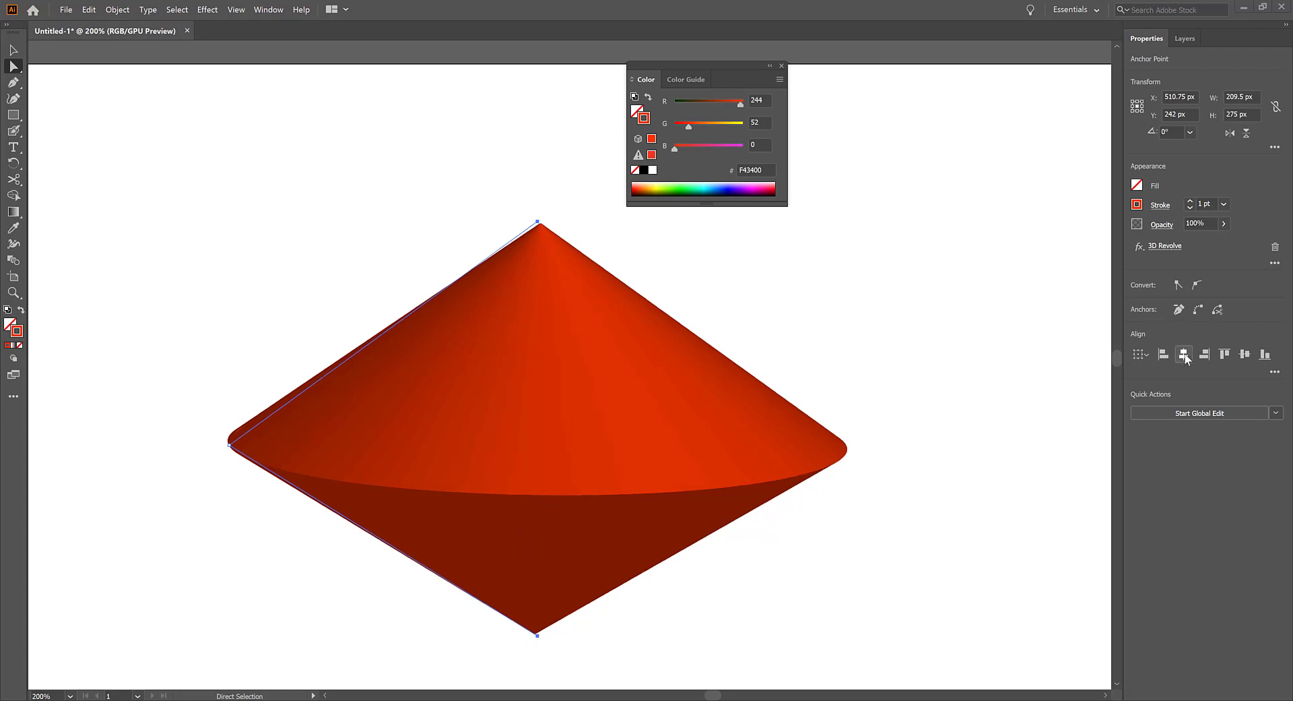
click(877, 492)
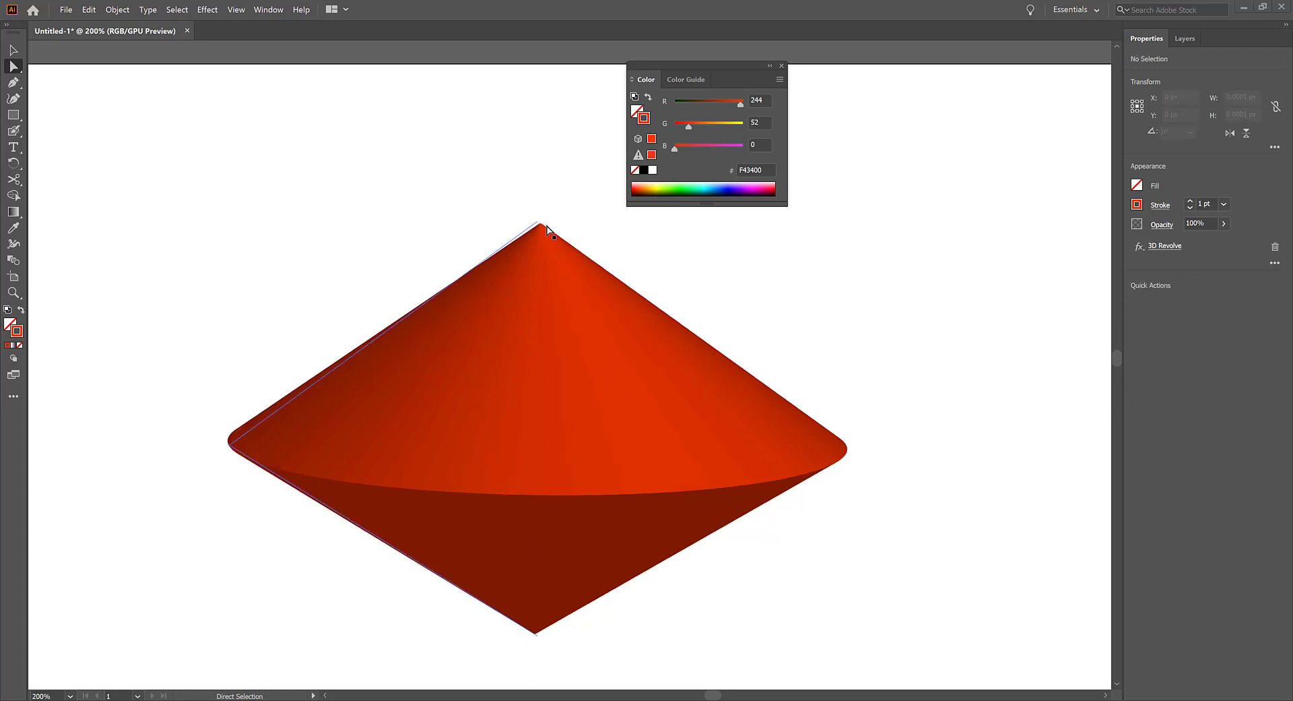
Open a wide rim by moving the outline's top anchor to about X 485.5, Y 87.5 px, undoing the move of the bottom anchor.
drag(539, 224, 468, 221)
drag(539, 633, 475, 634)
key(ctrl+z)
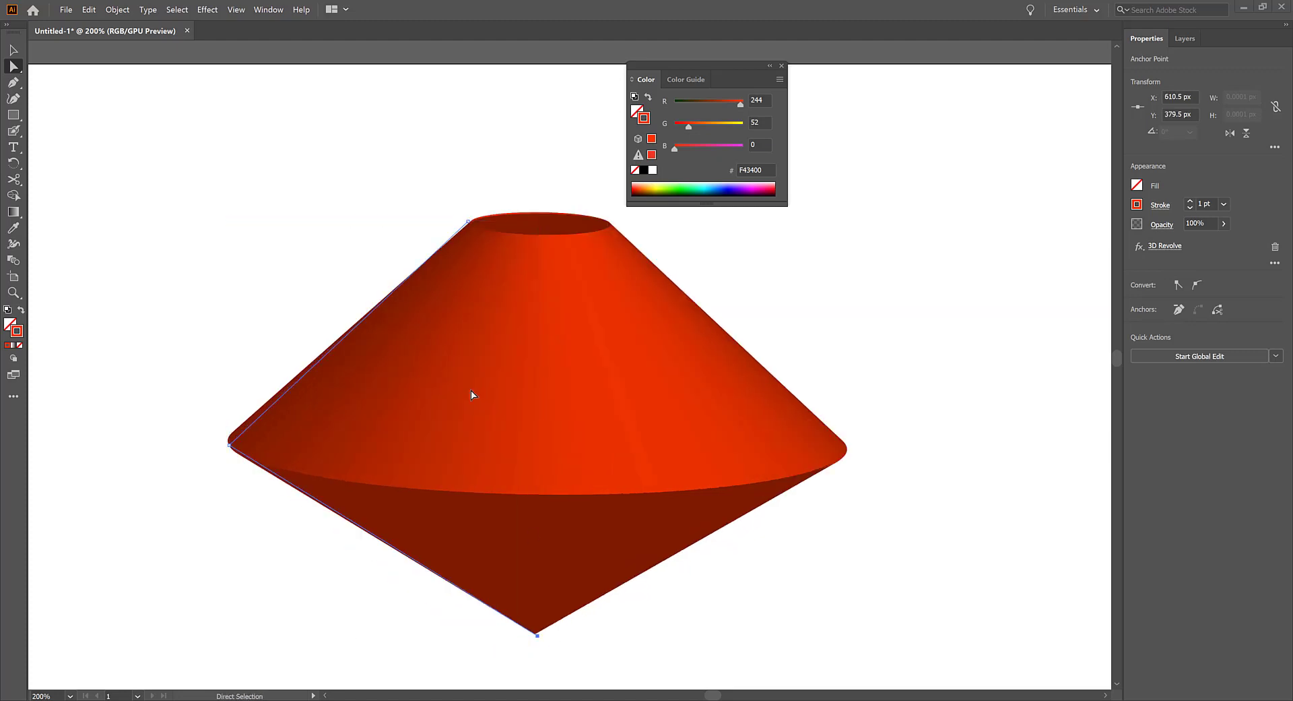
drag(468, 222, 432, 211)
key(ctrl+minus)
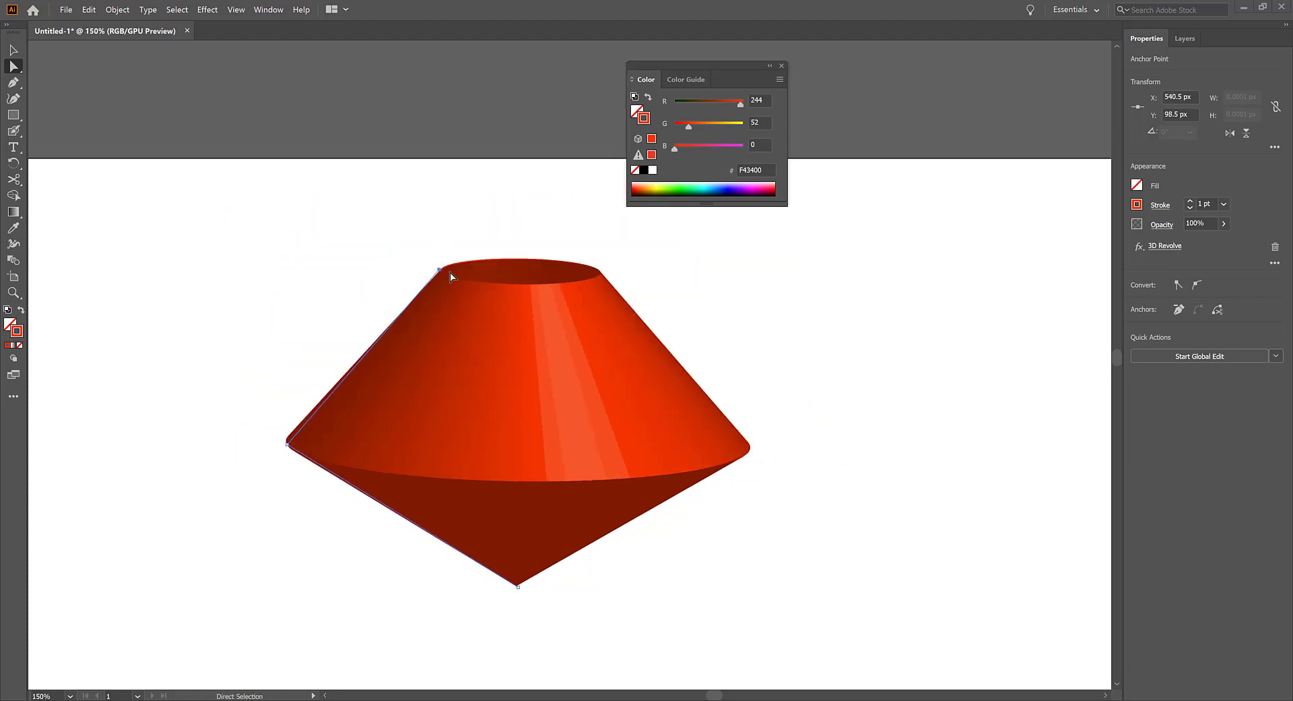
drag(440, 269, 377, 257)
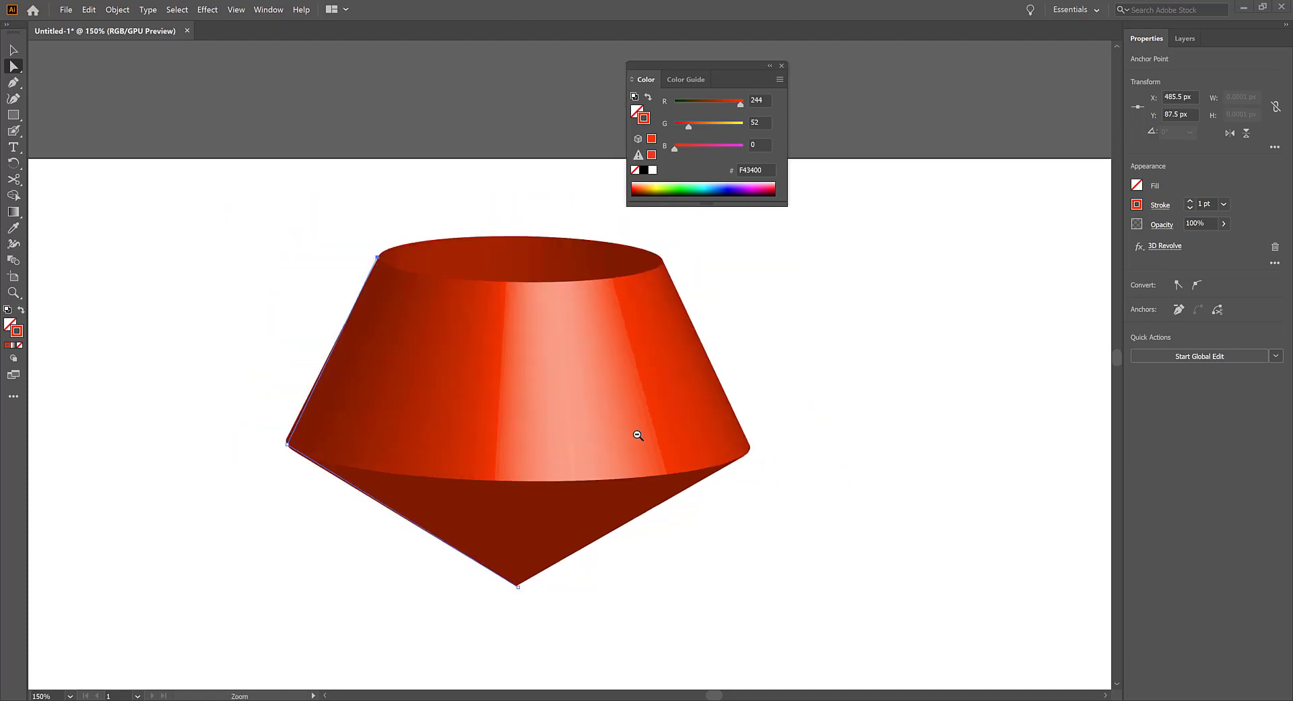
Extend the outline from its bottom anchor with the Pen tool, adding a long stem segment and an outward-sloping base segment to form a goblet.
ctrl+alt+click(638, 435)
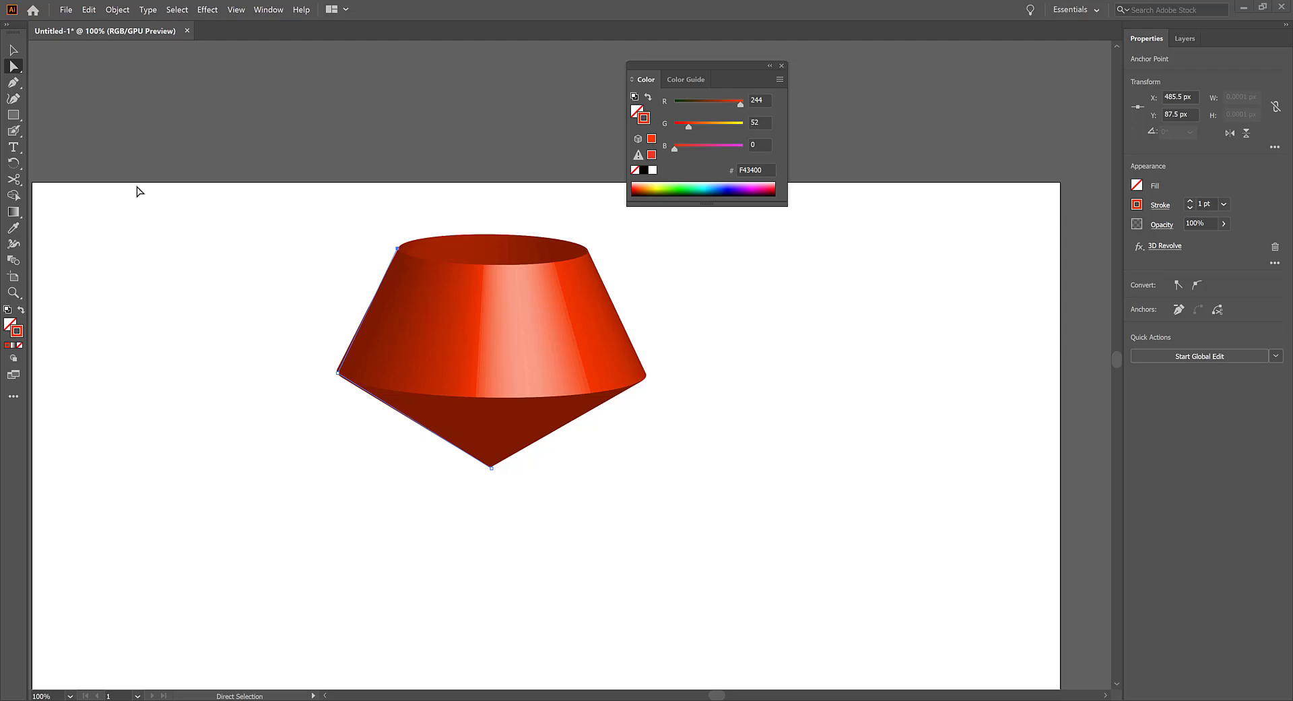
click(13, 82)
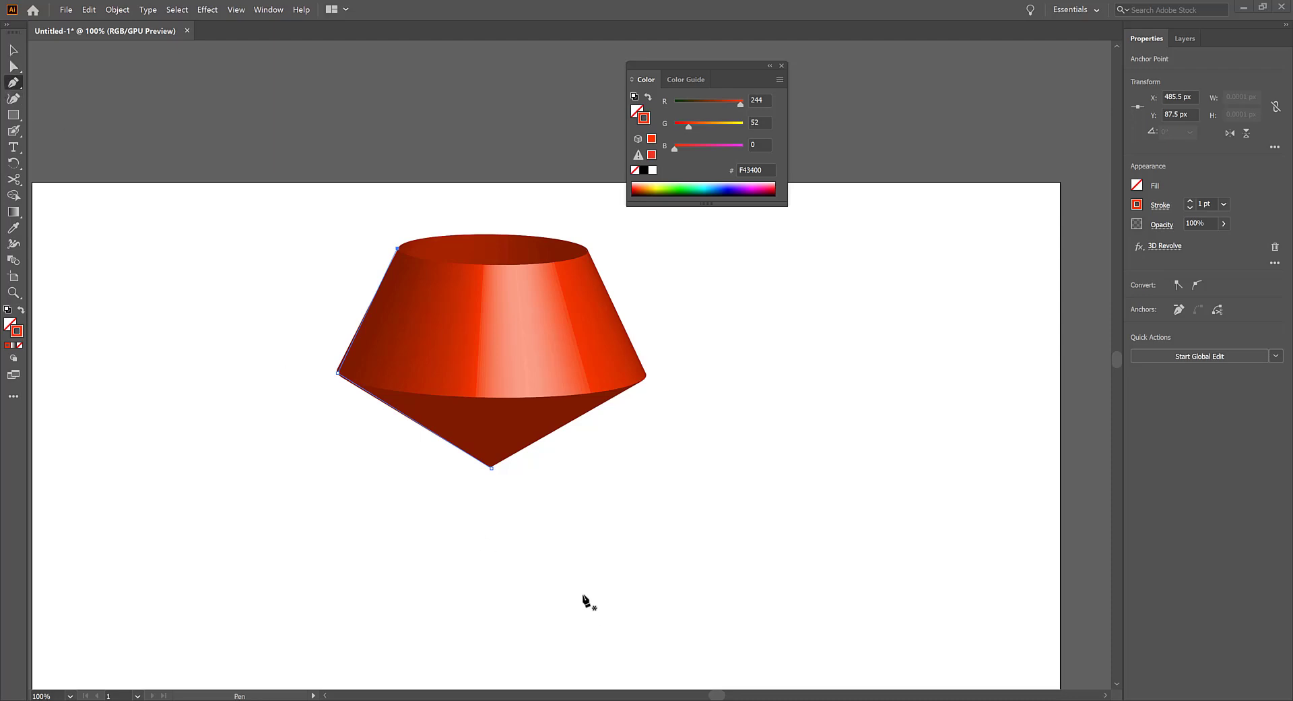
click(493, 467)
click(486, 649)
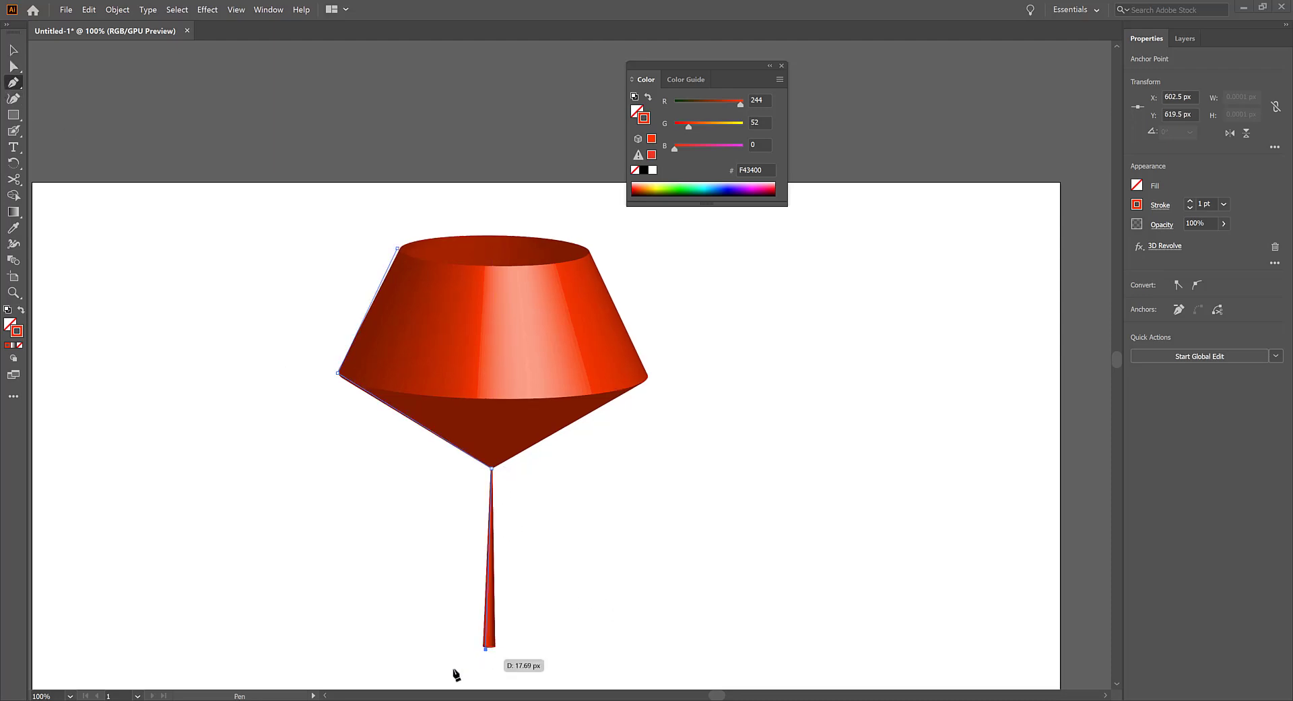
click(382, 667)
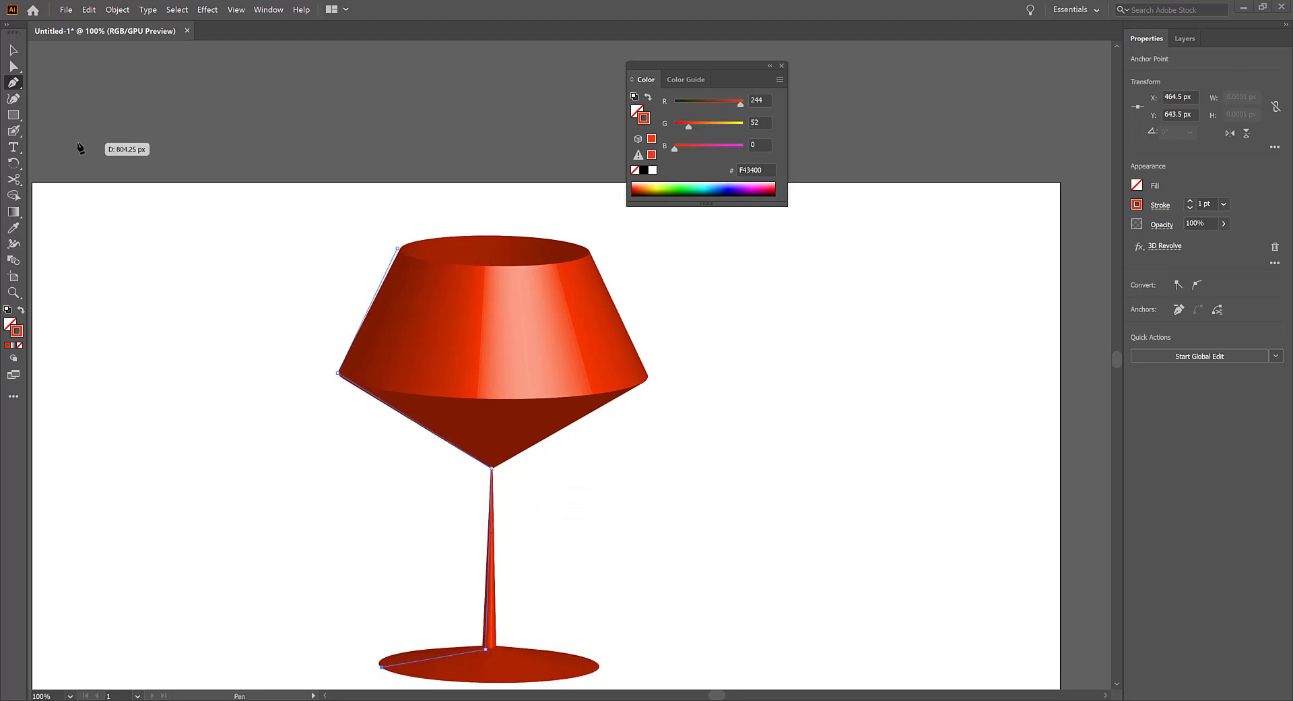
Refine the goblet's anchors: stem top to about X 572.5, Y 383.5 px, stem bottom to about X 568.5, Y 607.5 px, base end slightly outward.
key(a)
drag(492, 467, 483, 477)
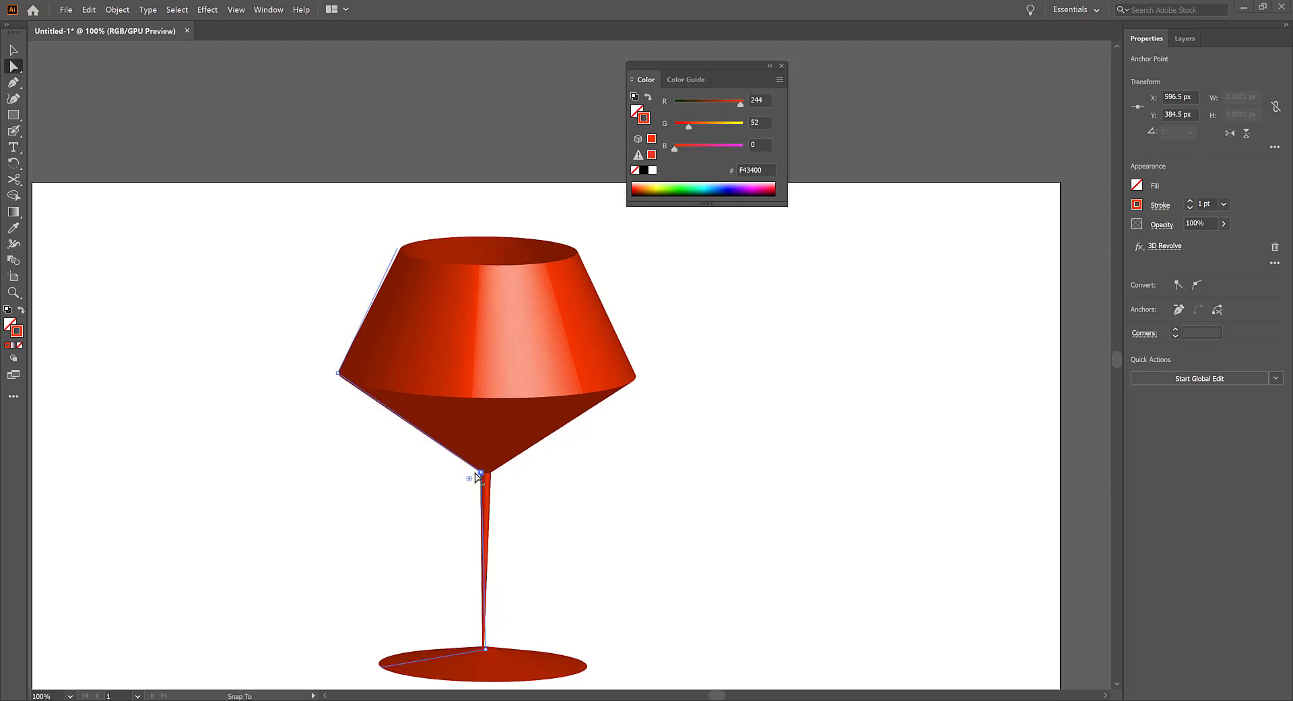
drag(485, 475, 469, 474)
mouse_move(490, 654)
mouse_down()
mouse_move(475, 657)
mouse_move(532, 654)
mouse_move(469, 645)
mouse_up()
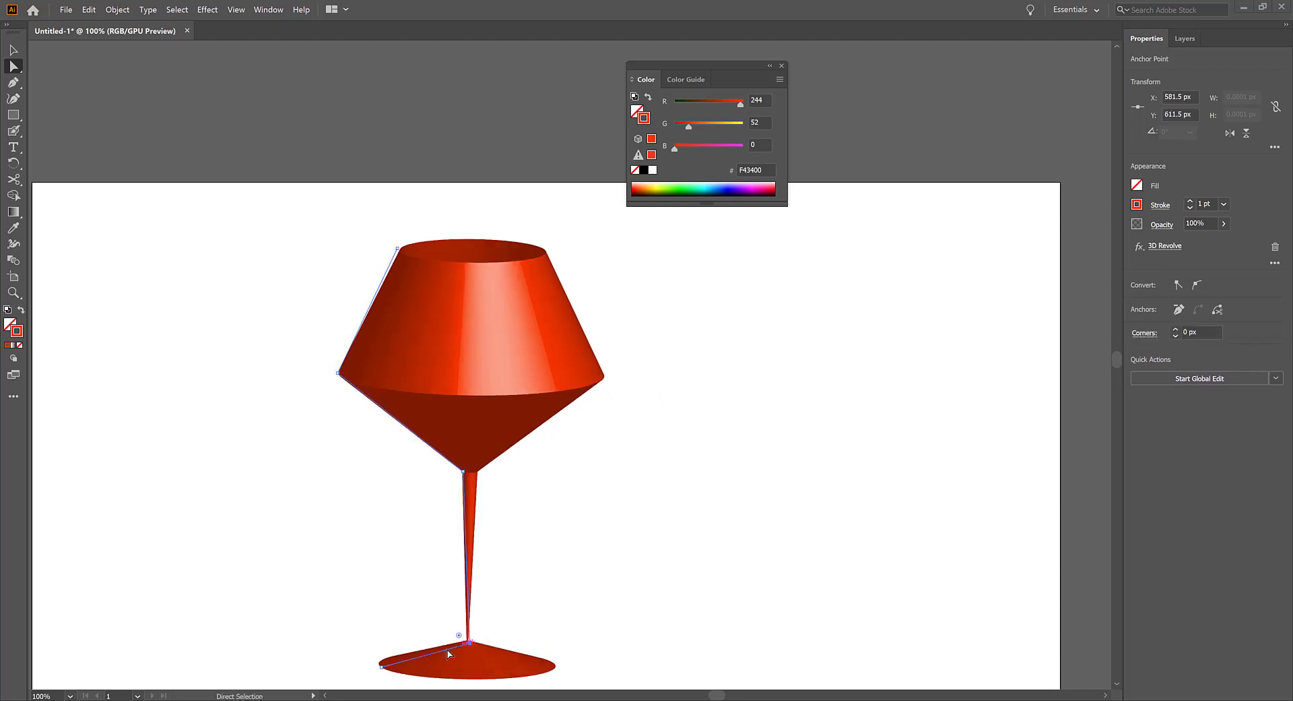
drag(379, 667, 367, 671)
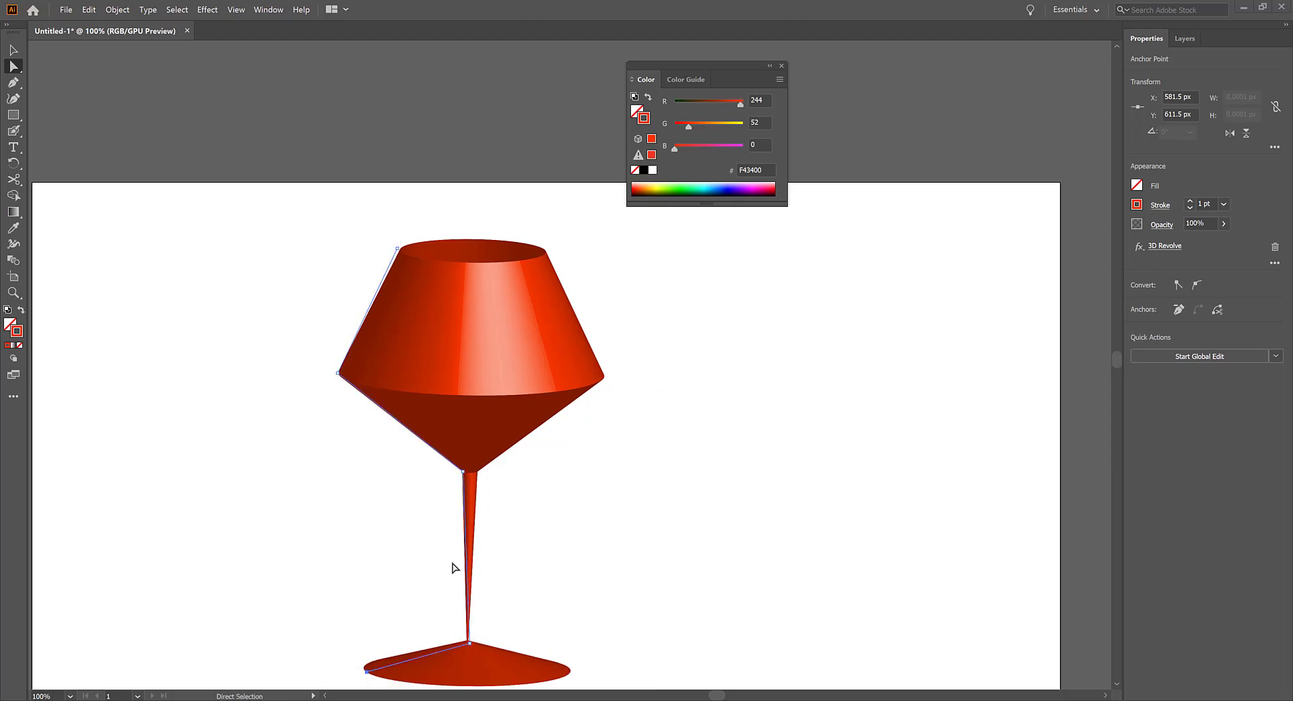
click(463, 471)
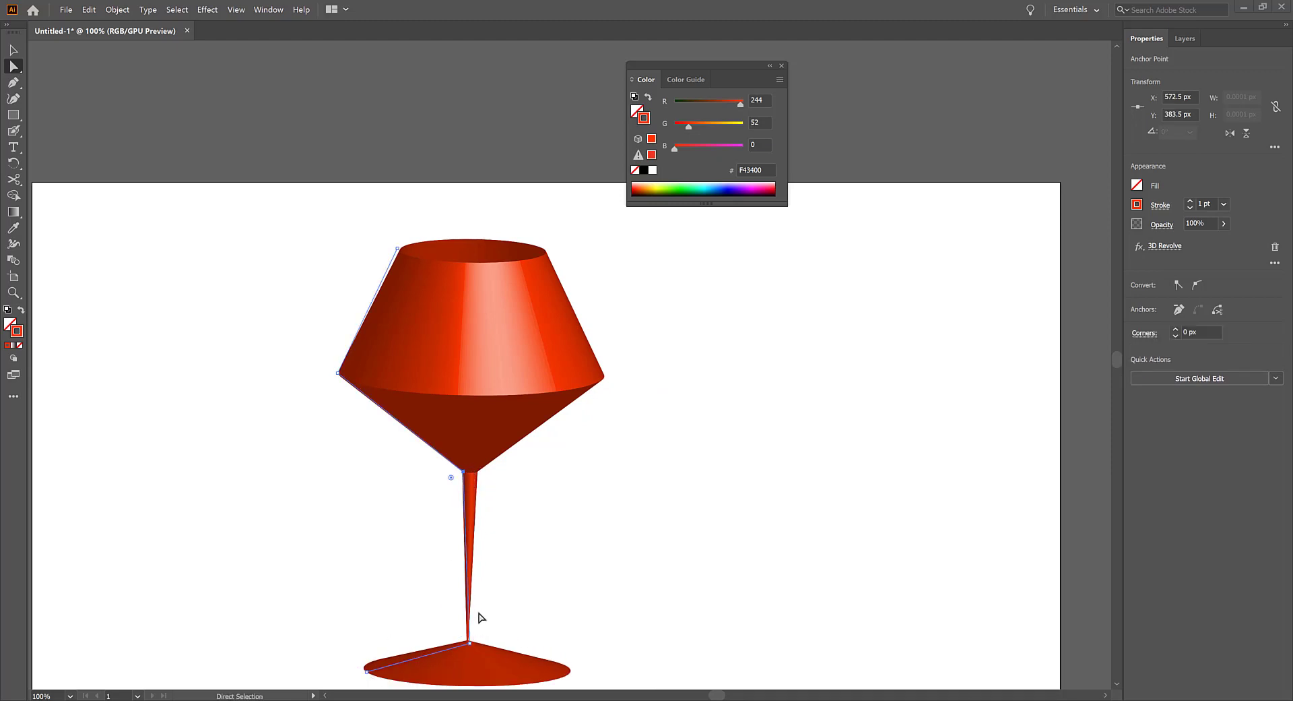
drag(470, 642, 460, 635)
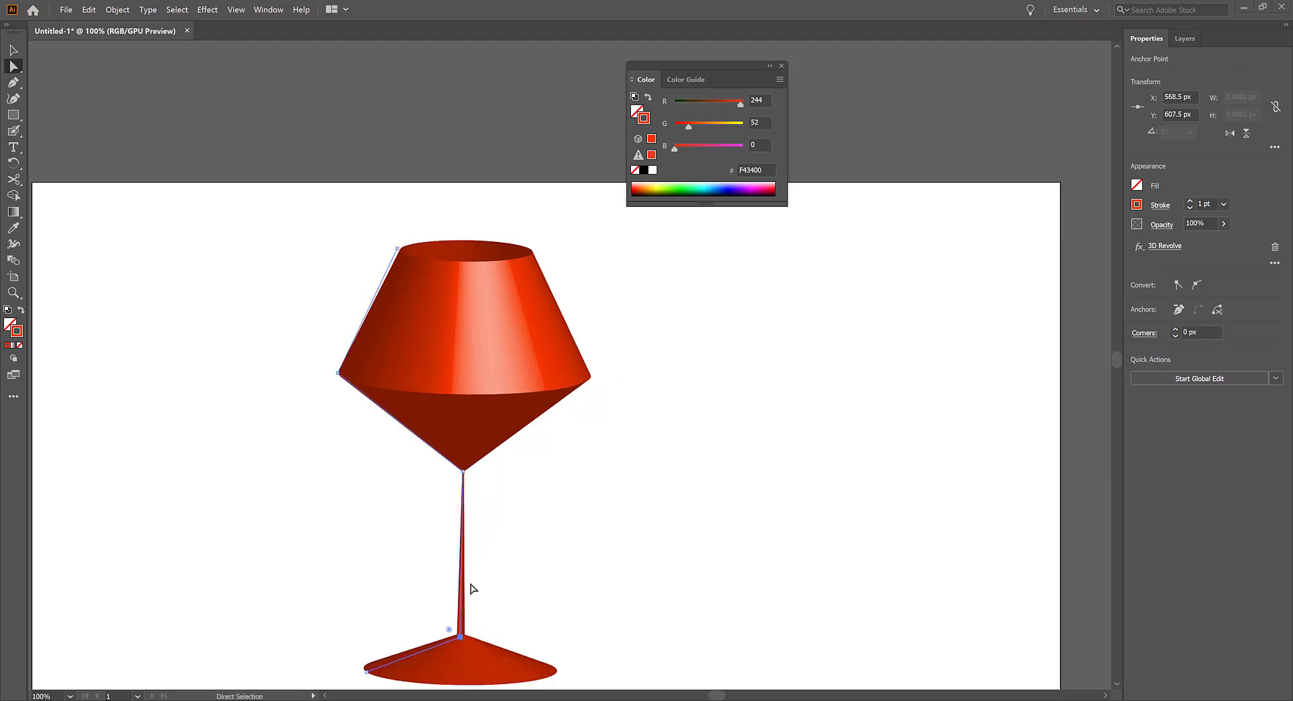
Thicken the top of the goblet's stem by moving its anchor slightly outward, and deselect the outline.
mouse_move(463, 471)
mouse_down()
mouse_move(443, 472)
mouse_move(462, 476)
mouse_up()
click(509, 545)
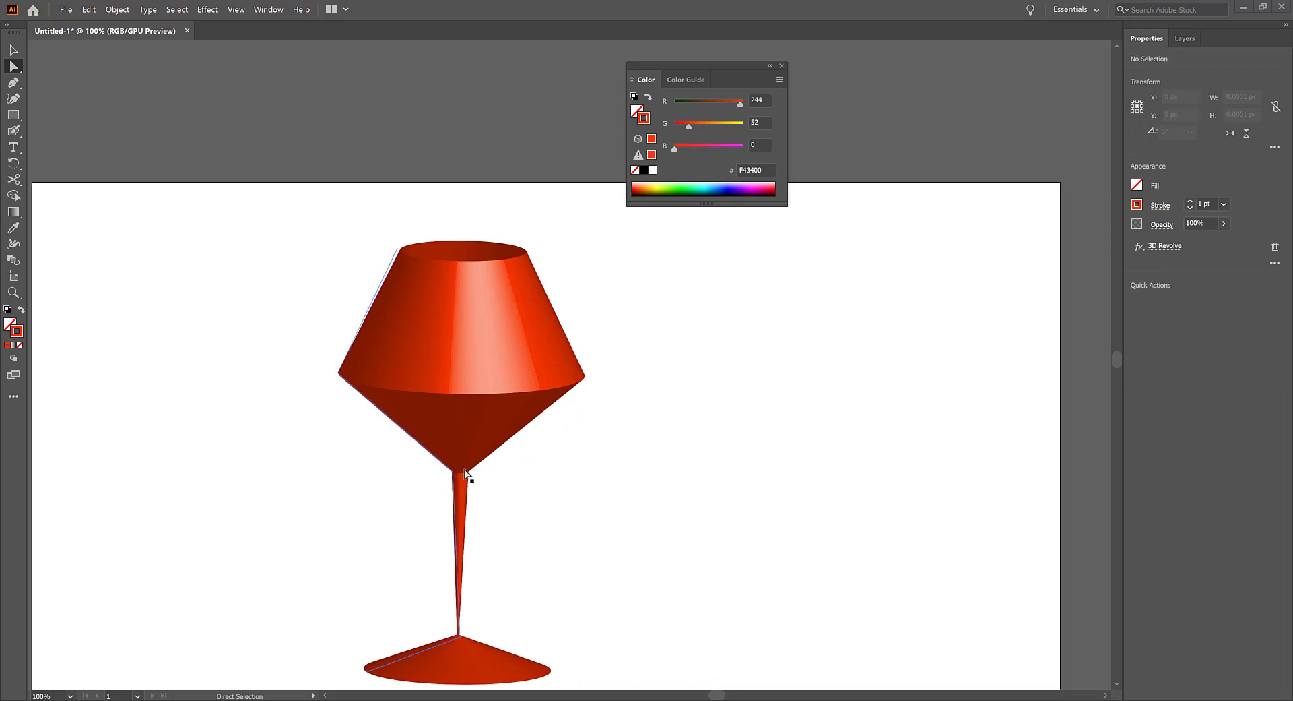
Delete the entire revolved goblet from the artboard.
click(13, 43)
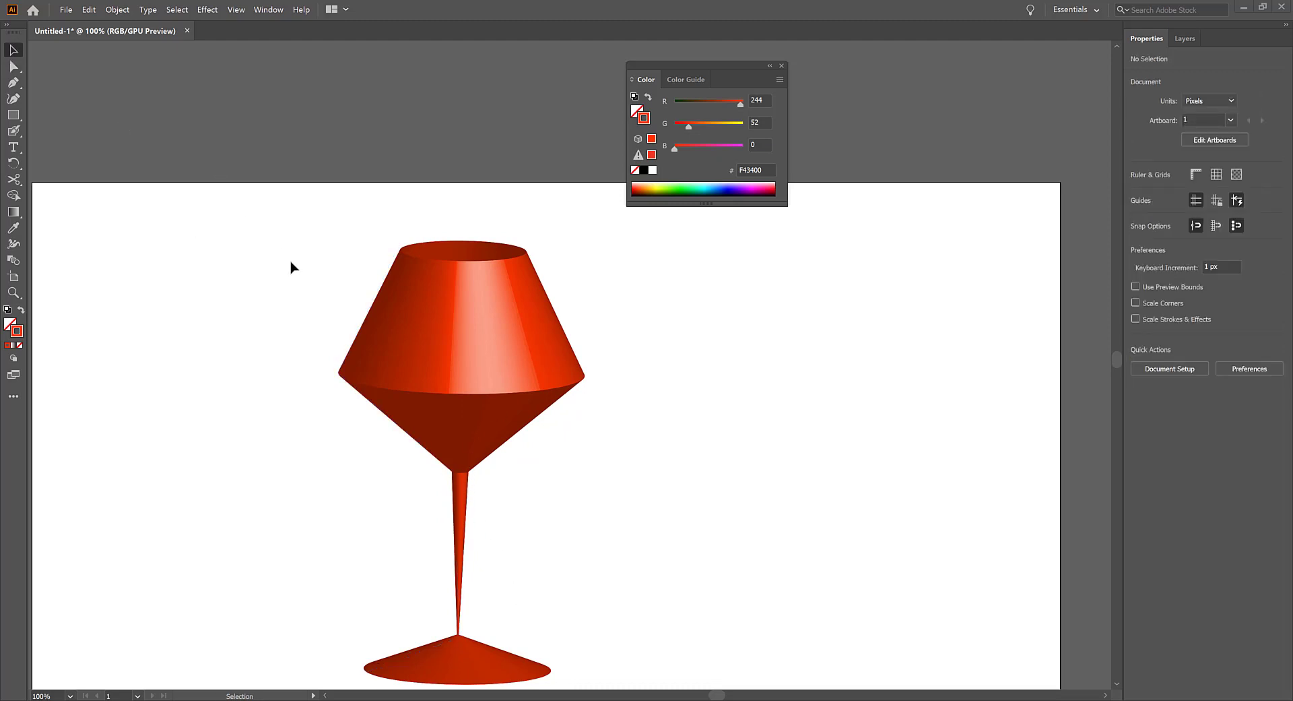
key(ctrl+a)
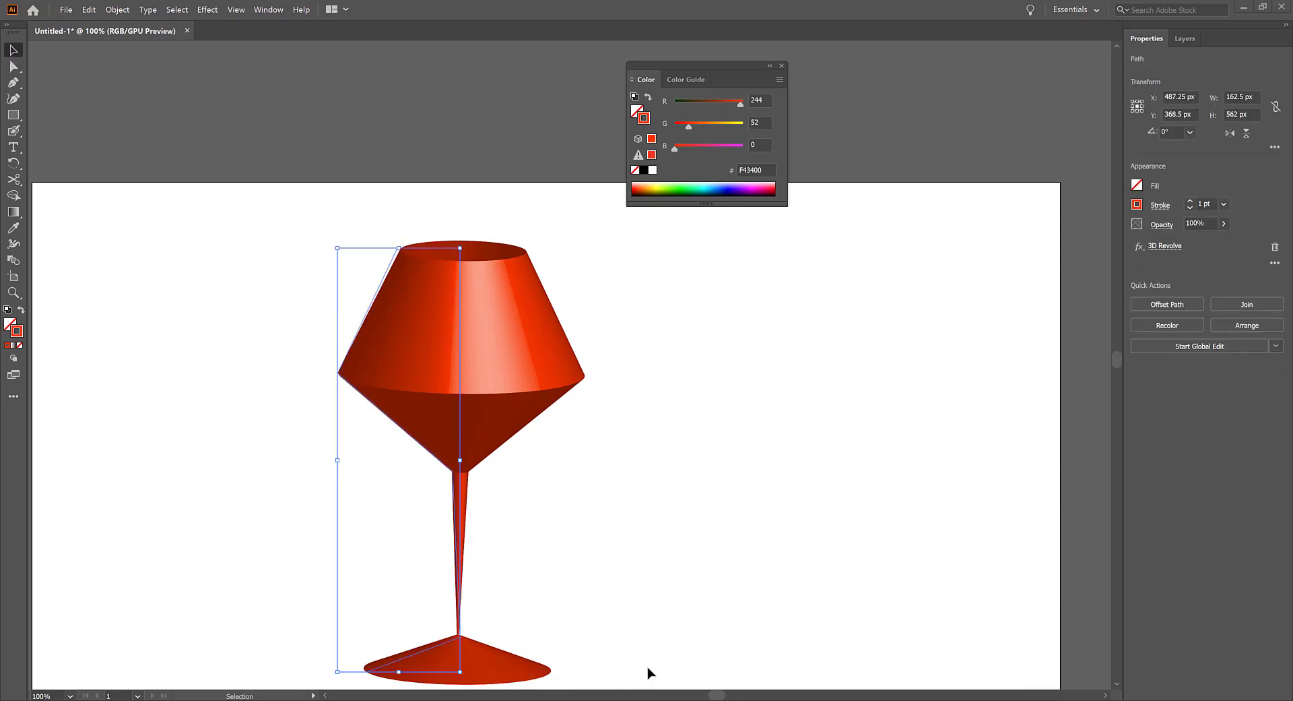
key(Delete)
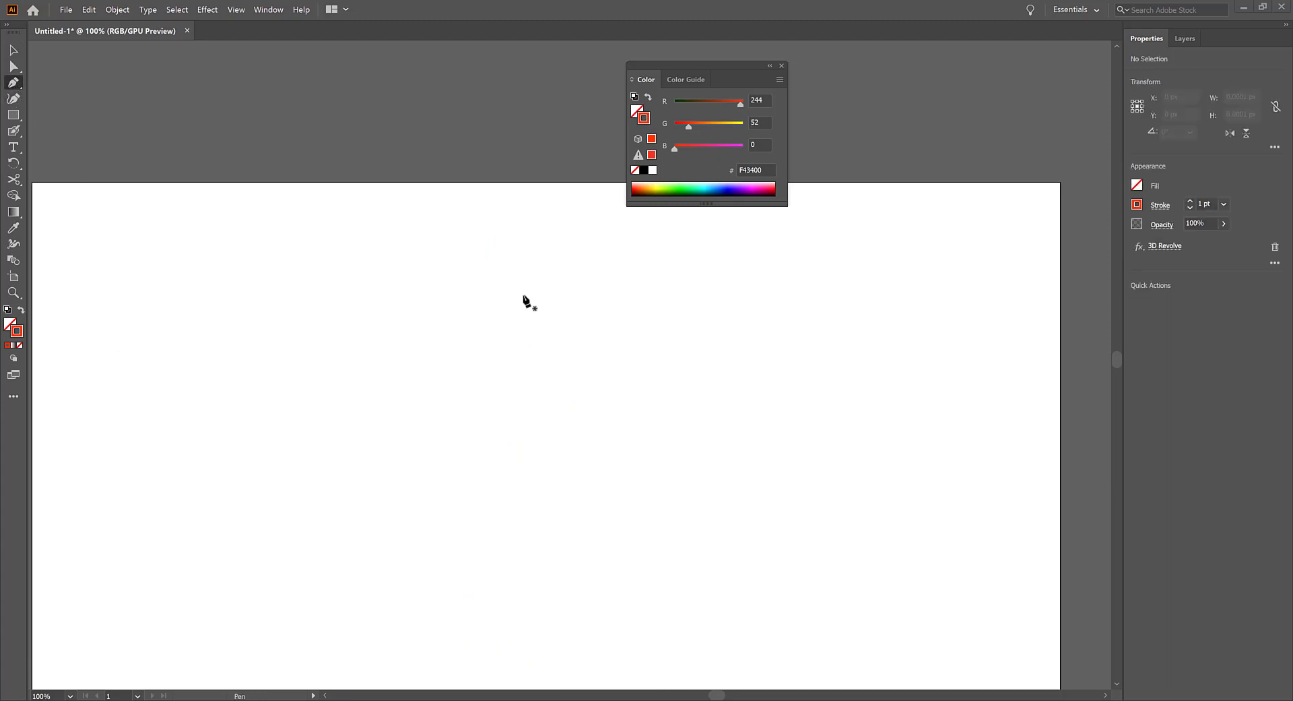
Draw a half lampshade with the Pen tool from about X 626.5, Y 104.5 px, through X 498.5, Y 265.5 px, and horizontally to X 621.5 px.
click(499, 229)
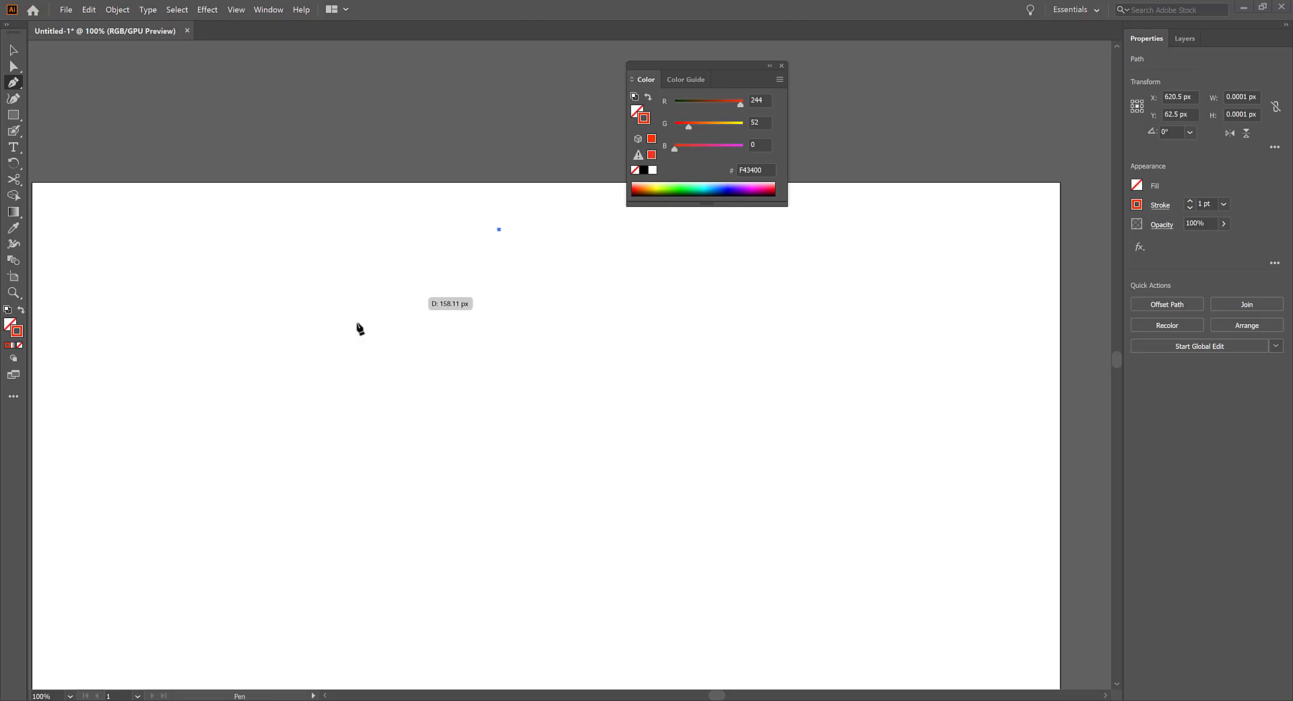
ctrl+click(495, 288)
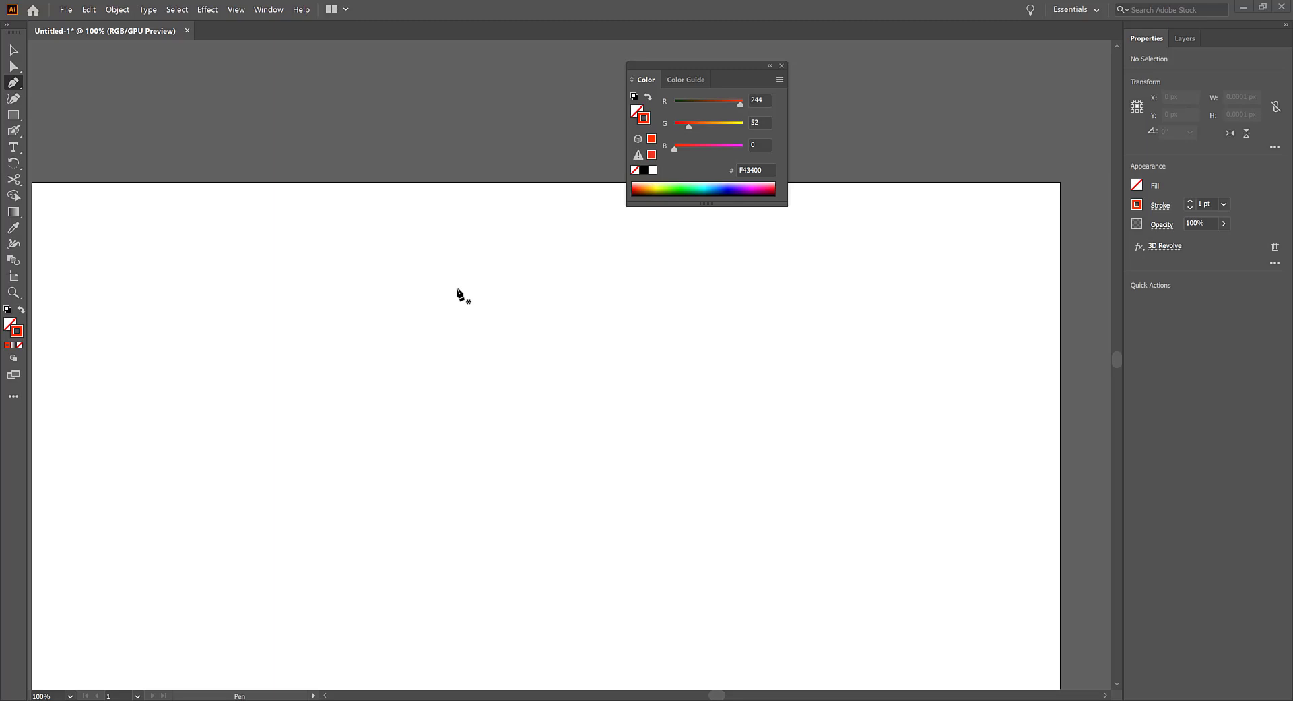
click(504, 261)
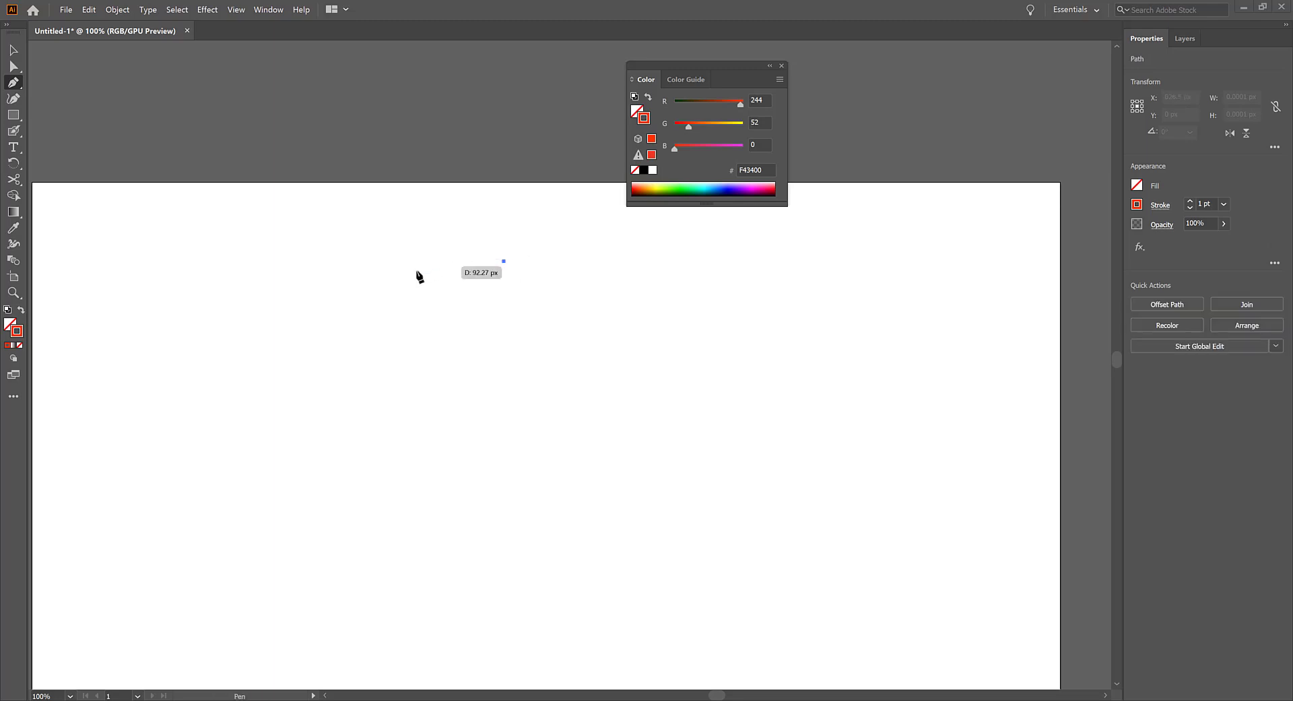
click(423, 276)
key(ctrl+z)
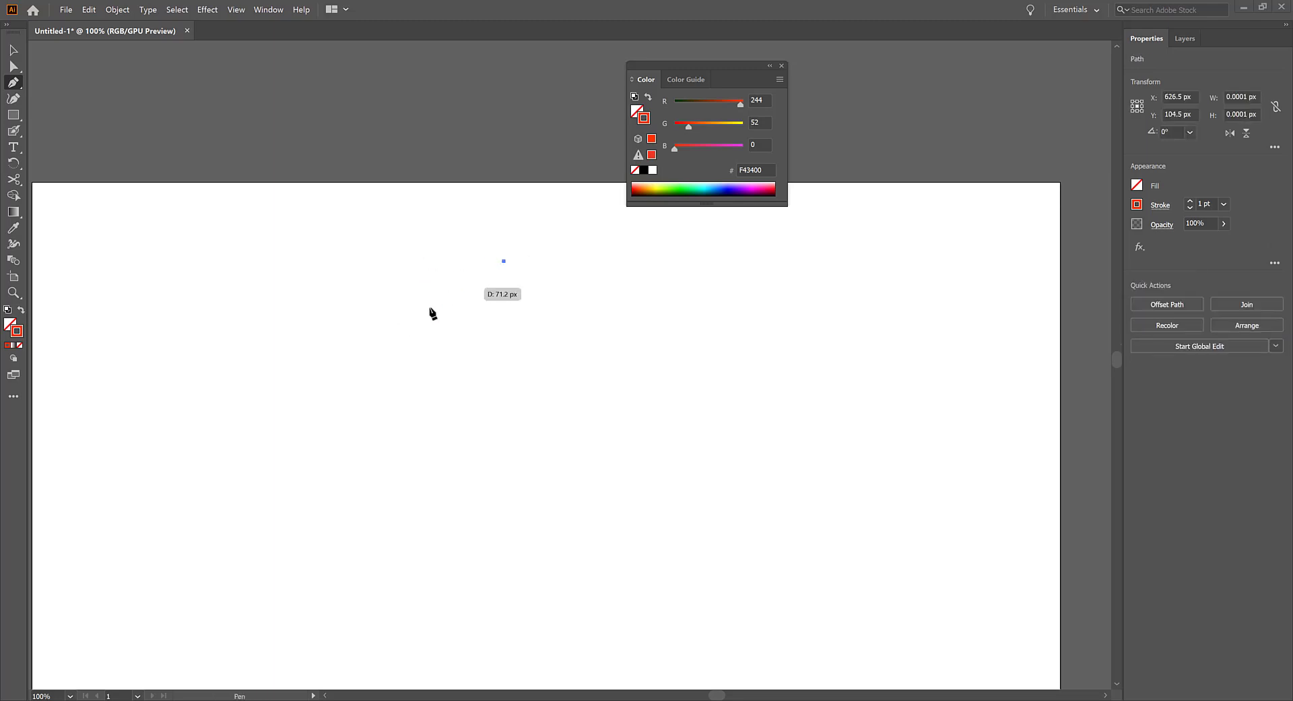
click(469, 265)
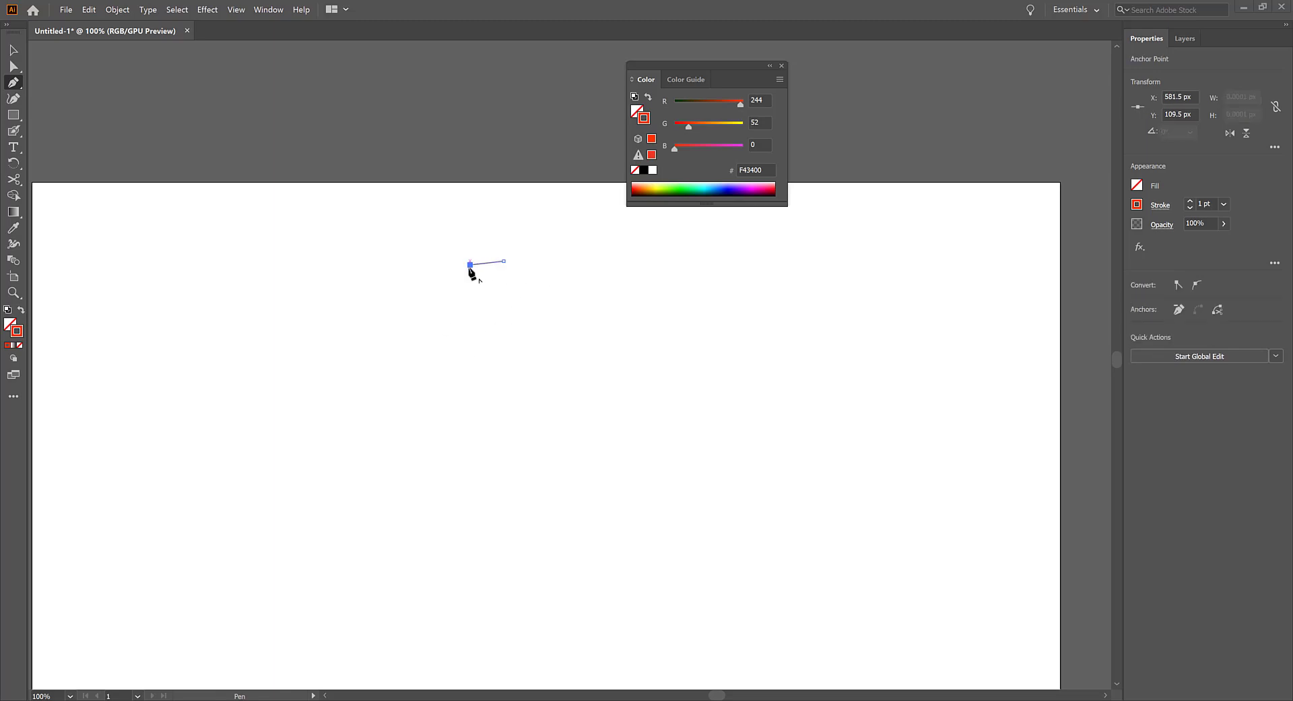
key(ctrl+z)
click(469, 261)
click(407, 382)
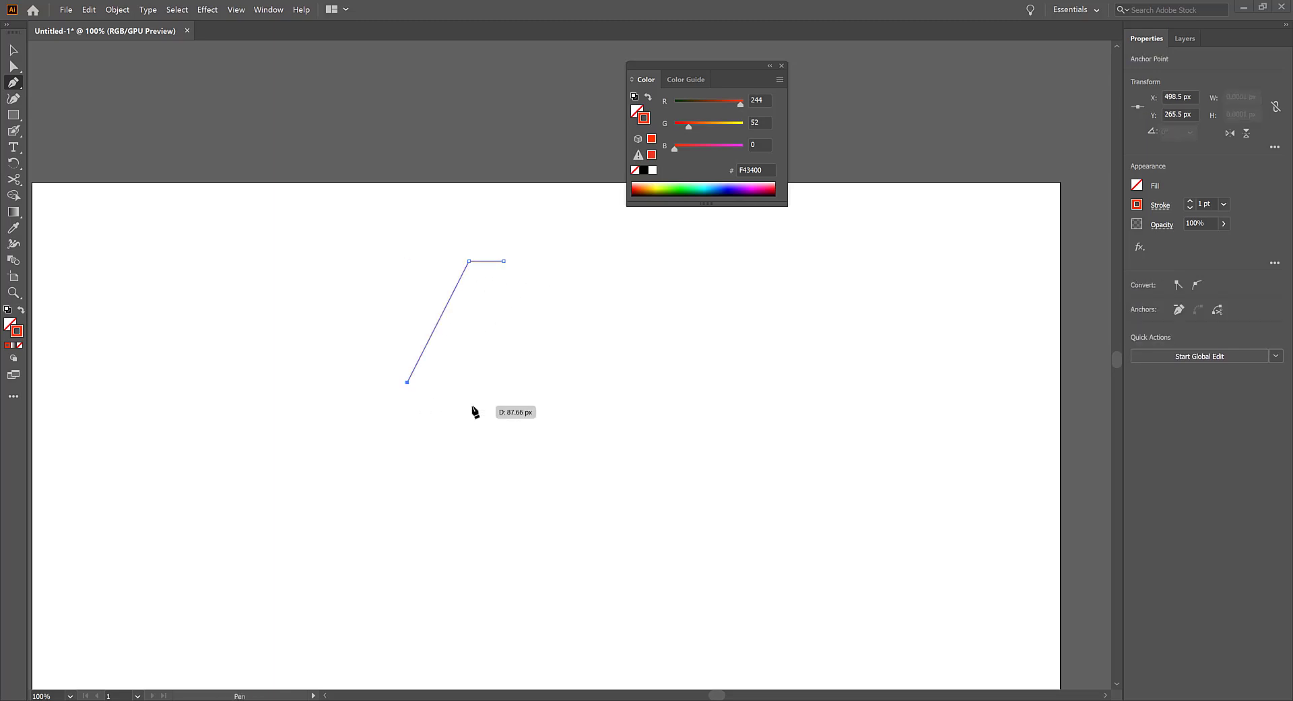
click(500, 382)
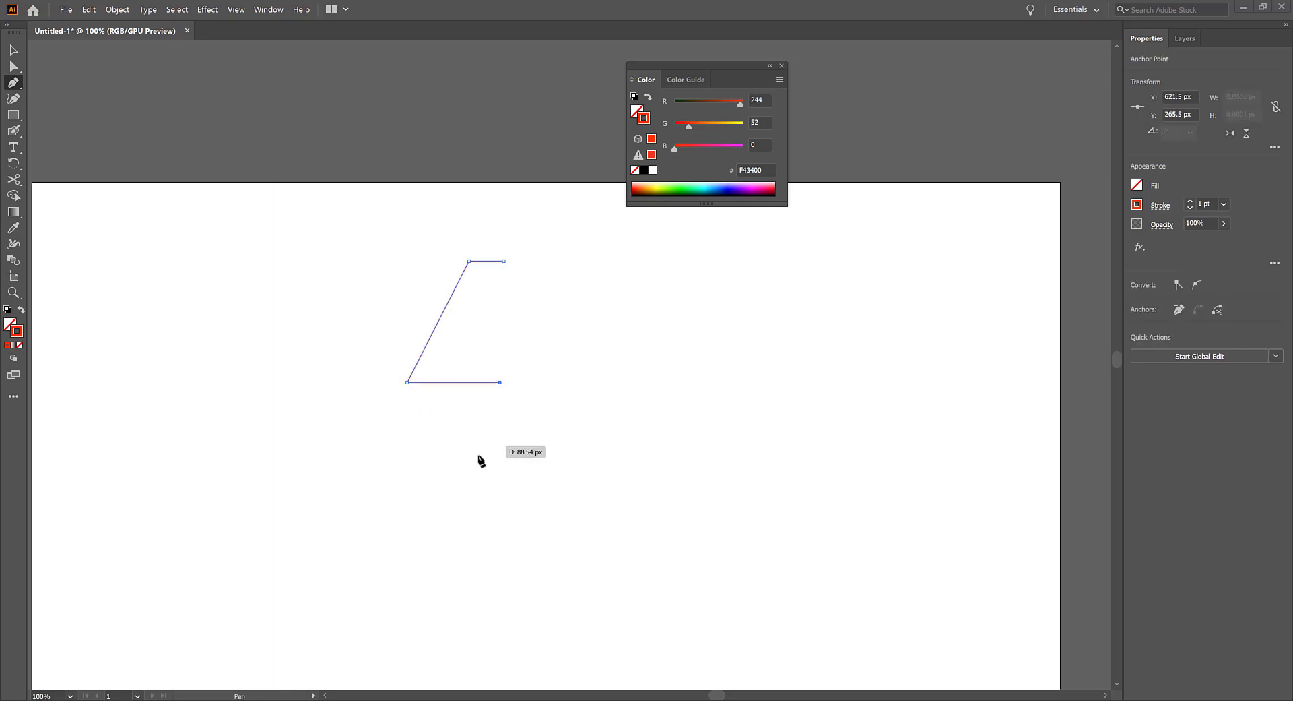
Continue the path with a vertical stem to about Y 408.5 px, a base slope to X 543.5, Y 440.5 px, and a horizontal bottom edge back inward.
click(500, 490)
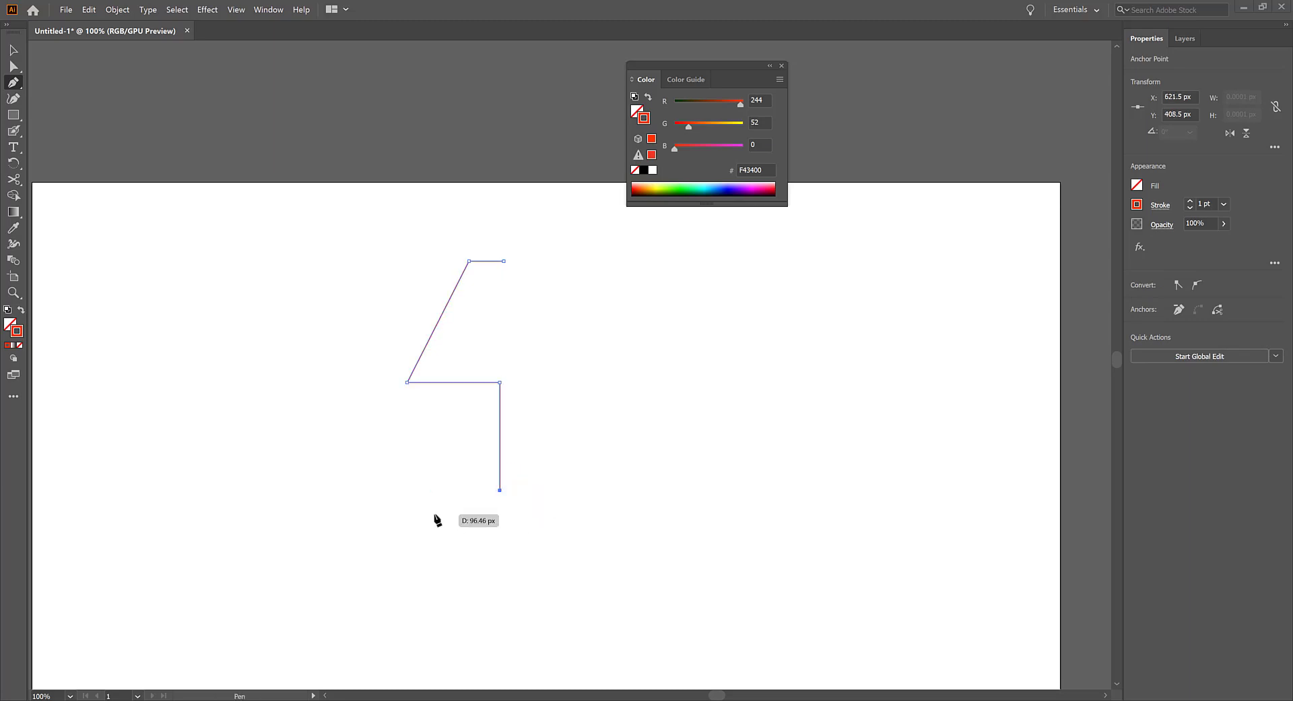
click(441, 514)
click(498, 520)
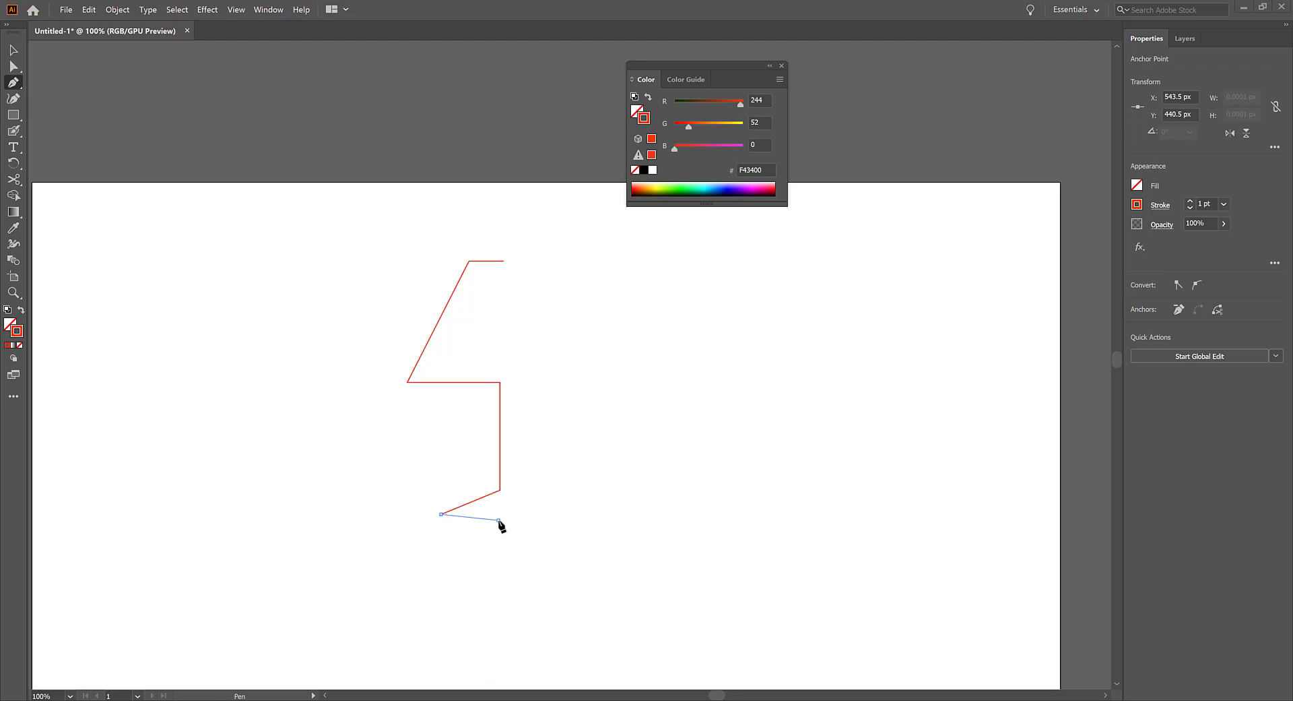
key(ctrl+z)
shift+click(500, 519)
ctrl+click(533, 522)
click(13, 50)
Cut the path at the corner anchor where the shade's bottom edge meets the stem, separating the shade from the stem and base.
ctrl+click(578, 399)
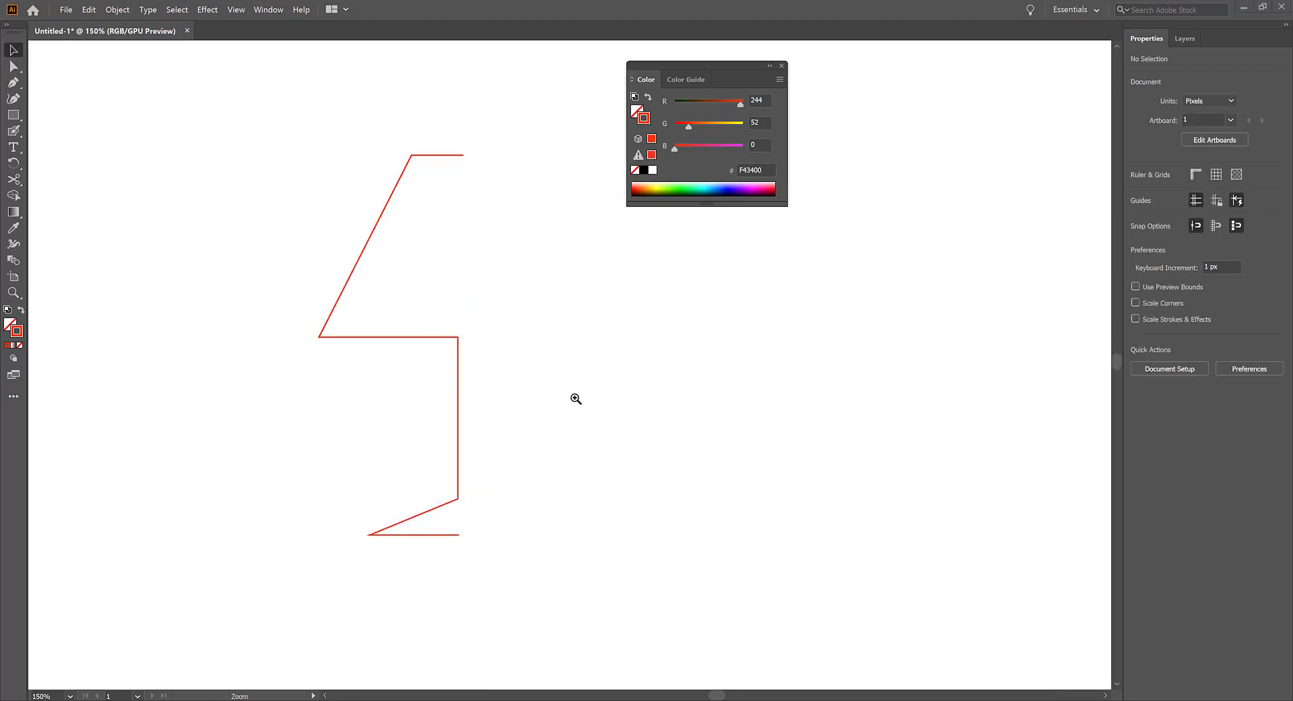
ctrl+click(525, 382)
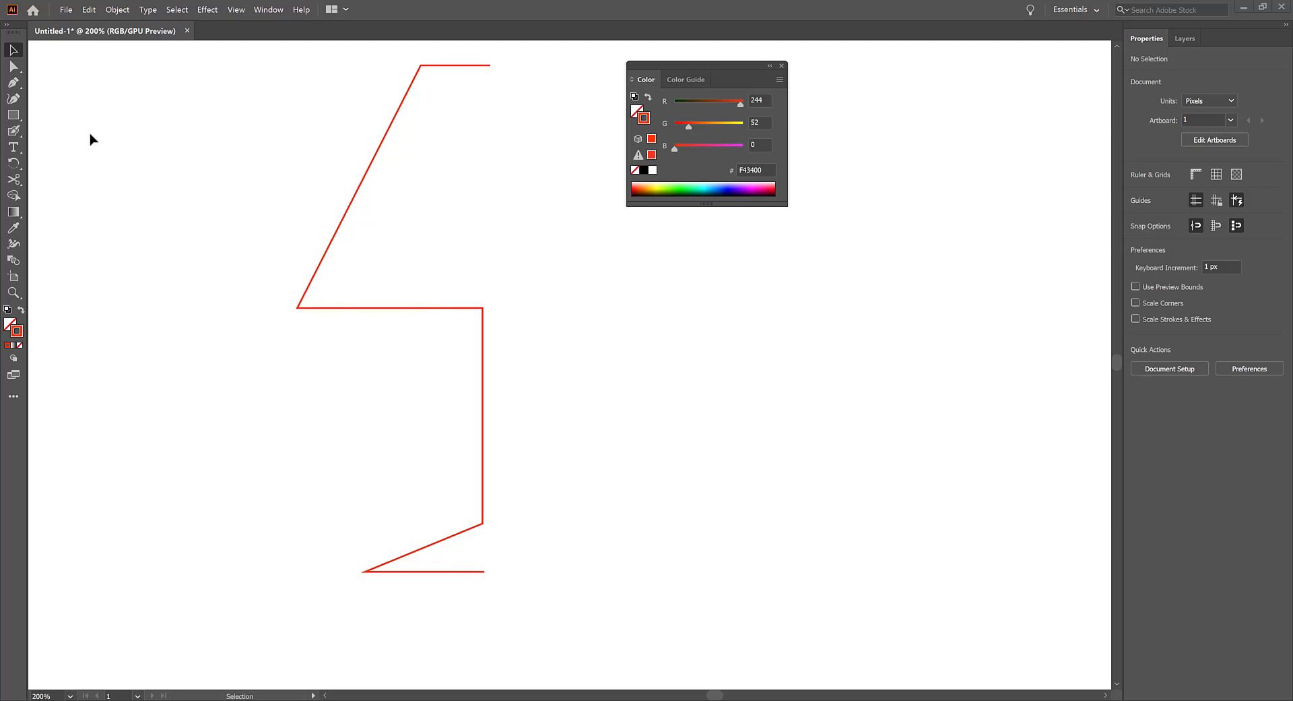
click(13, 66)
drag(524, 295, 477, 333)
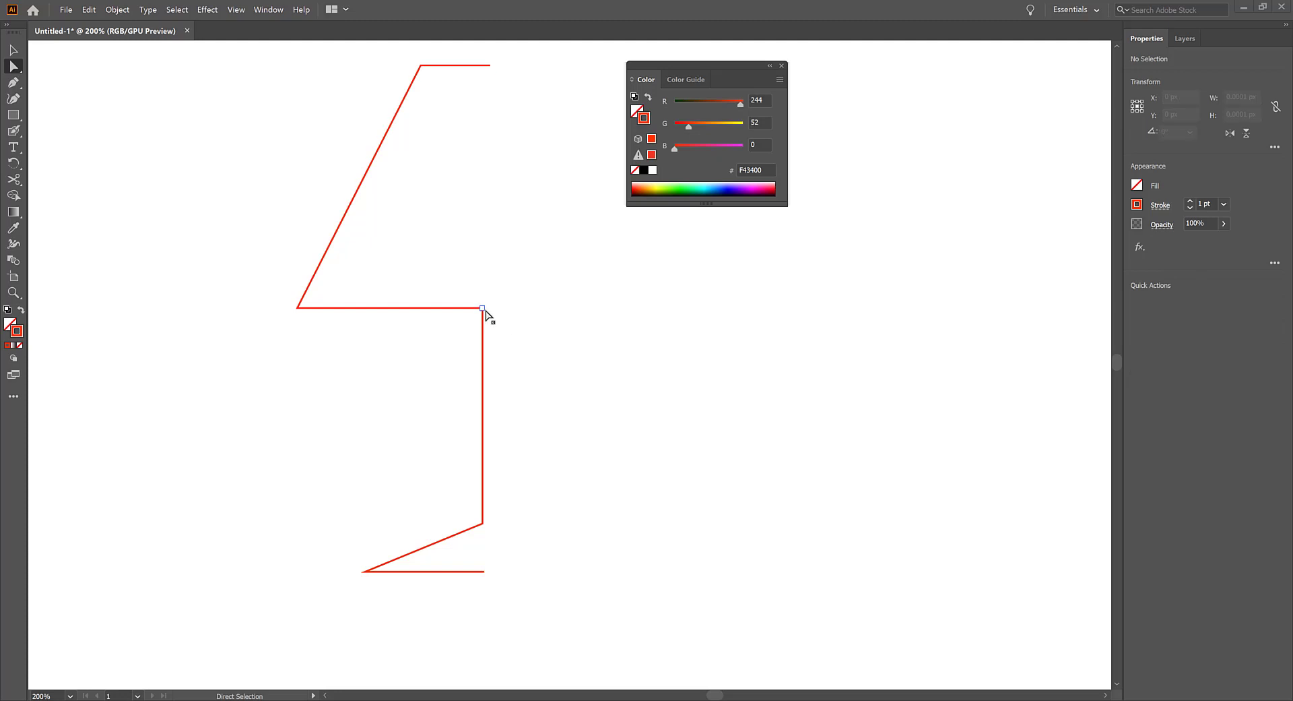
drag(482, 308, 540, 335)
key(ctrl+z)
click(526, 337)
Set the stroke of the stem and base path to gray 919191 and deselect it.
click(484, 359)
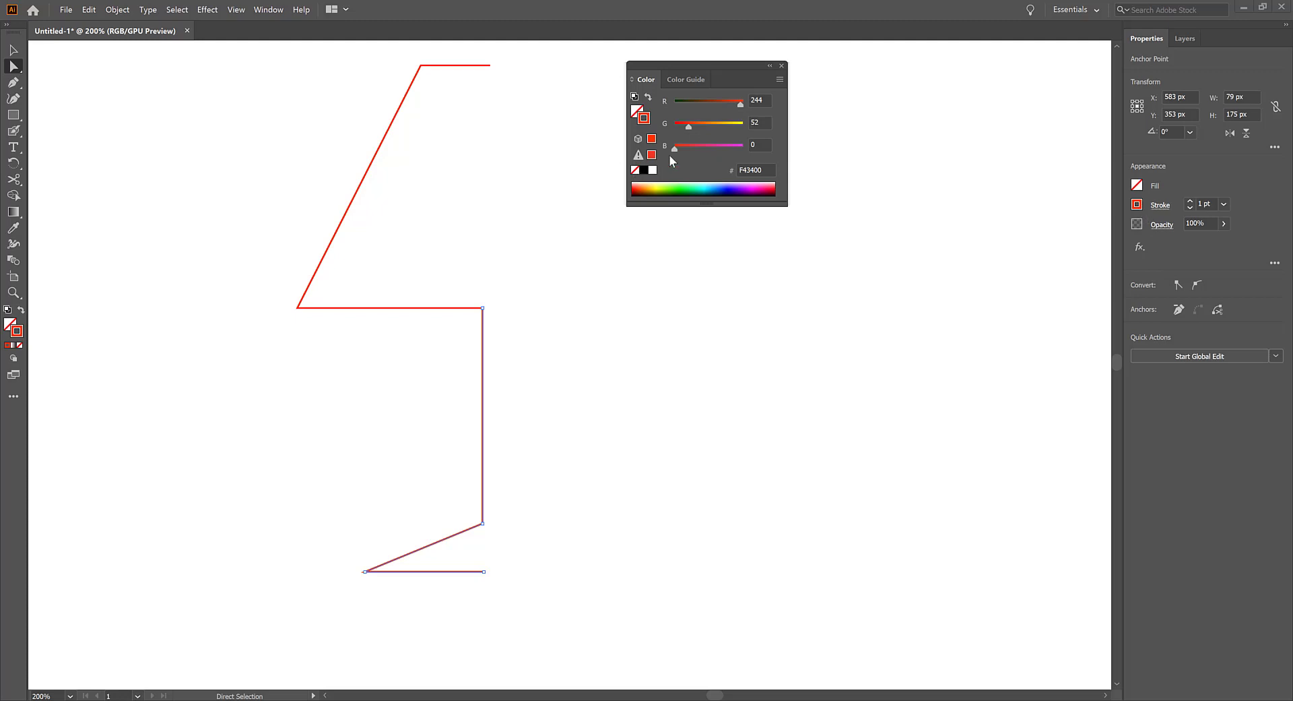
double_click(17, 333)
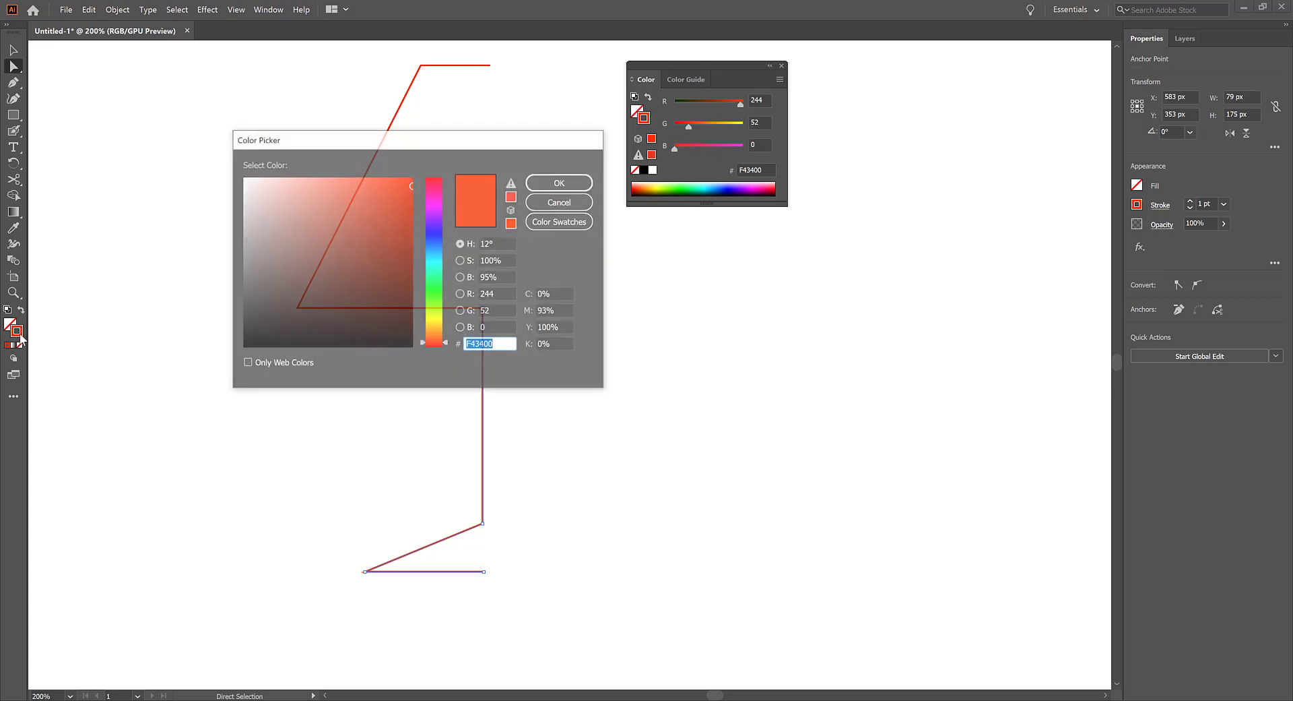
mouse_move(369, 276)
mouse_down()
mouse_move(215, 219)
mouse_move(220, 254)
mouse_up()
click(568, 188)
click(592, 275)
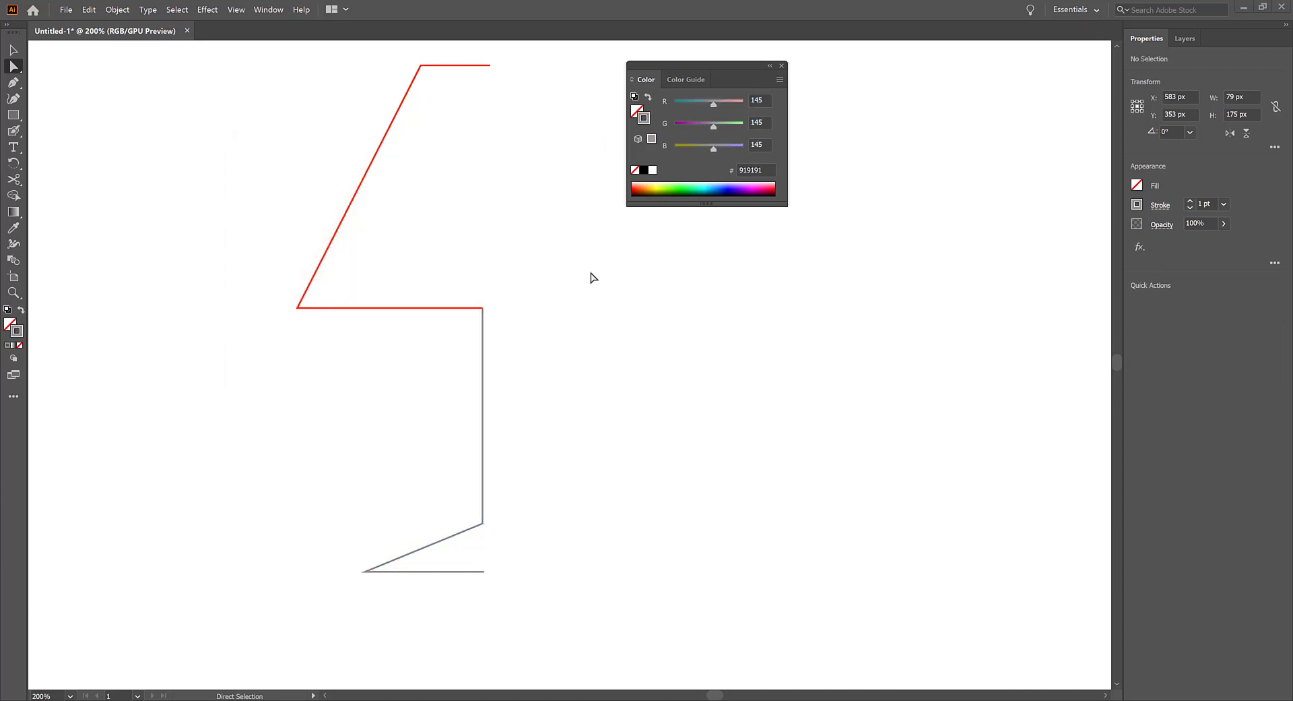
Set the shade path's stroke to light cyan 8BFFF0 and deselect it.
click(418, 309)
click(702, 183)
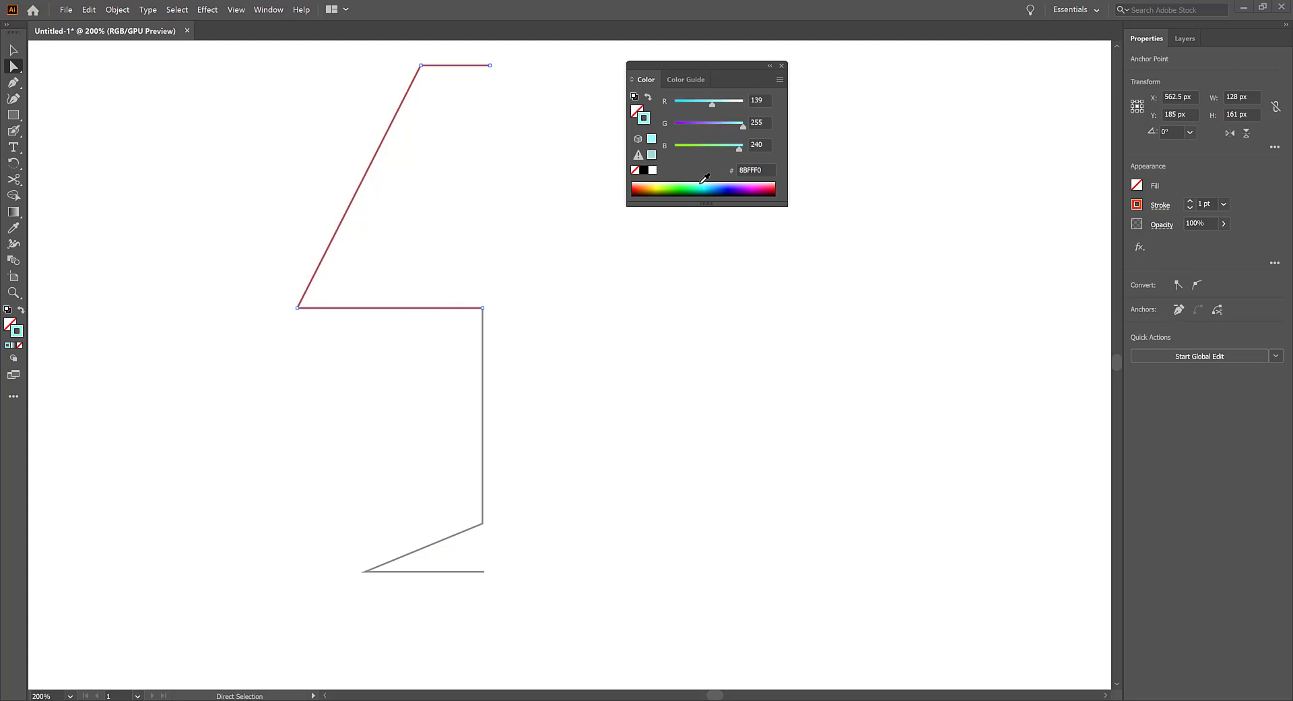
click(13, 49)
click(390, 295)
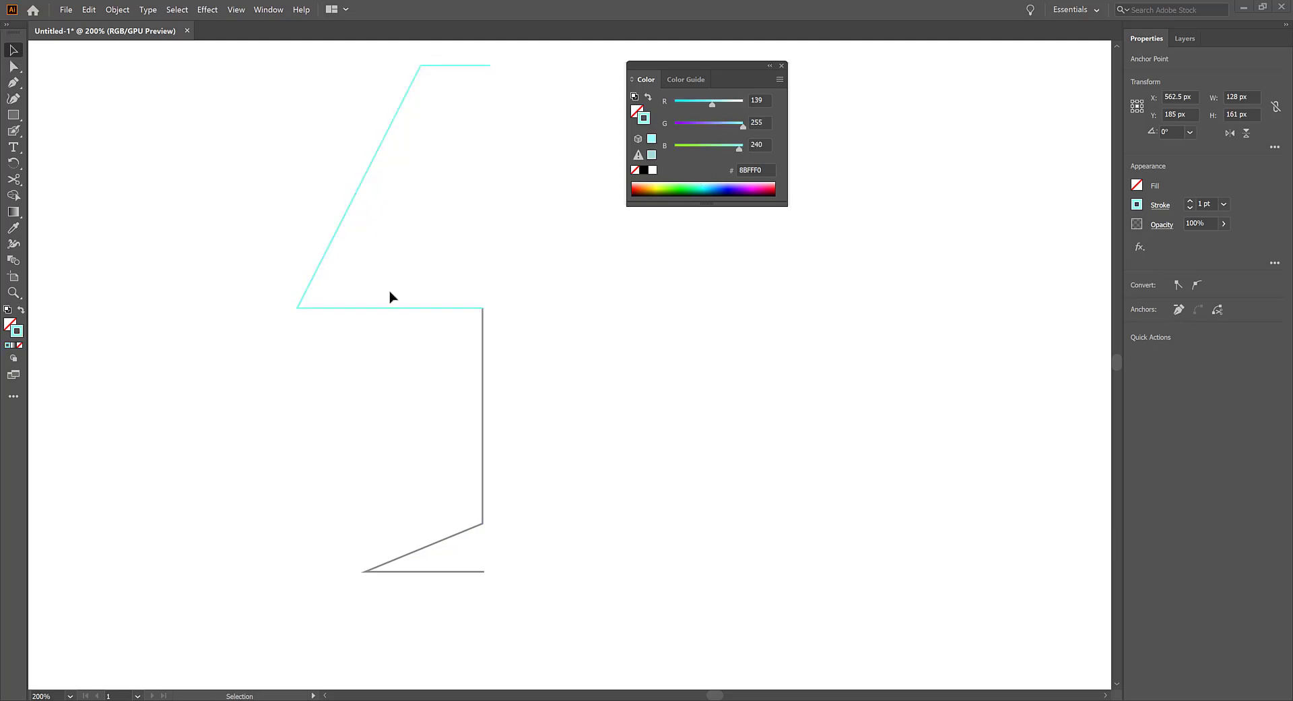
click(13, 67)
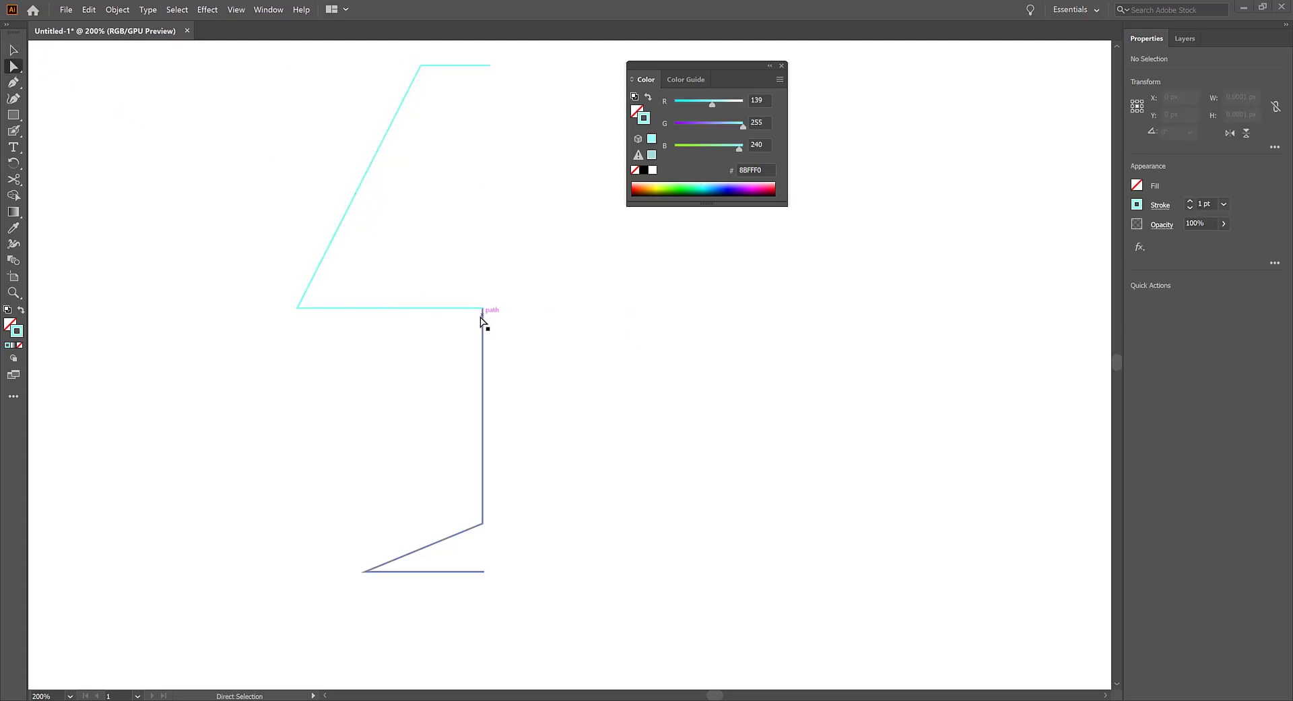
drag(483, 362, 442, 369)
key(ctrl+z)
click(88, 126)
Move the whole gray stem and base path about 14 px left beneath the shade, and deselect it.
click(9, 51)
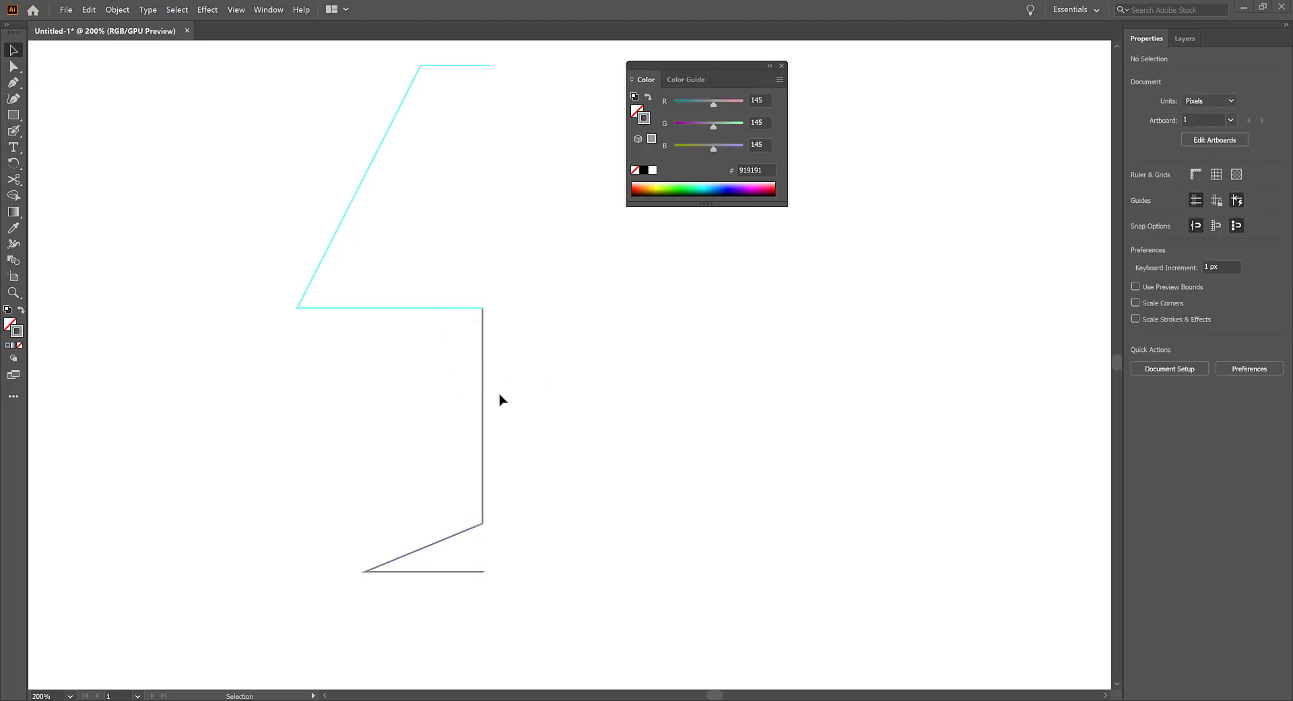
click(488, 427)
drag(488, 427, 467, 434)
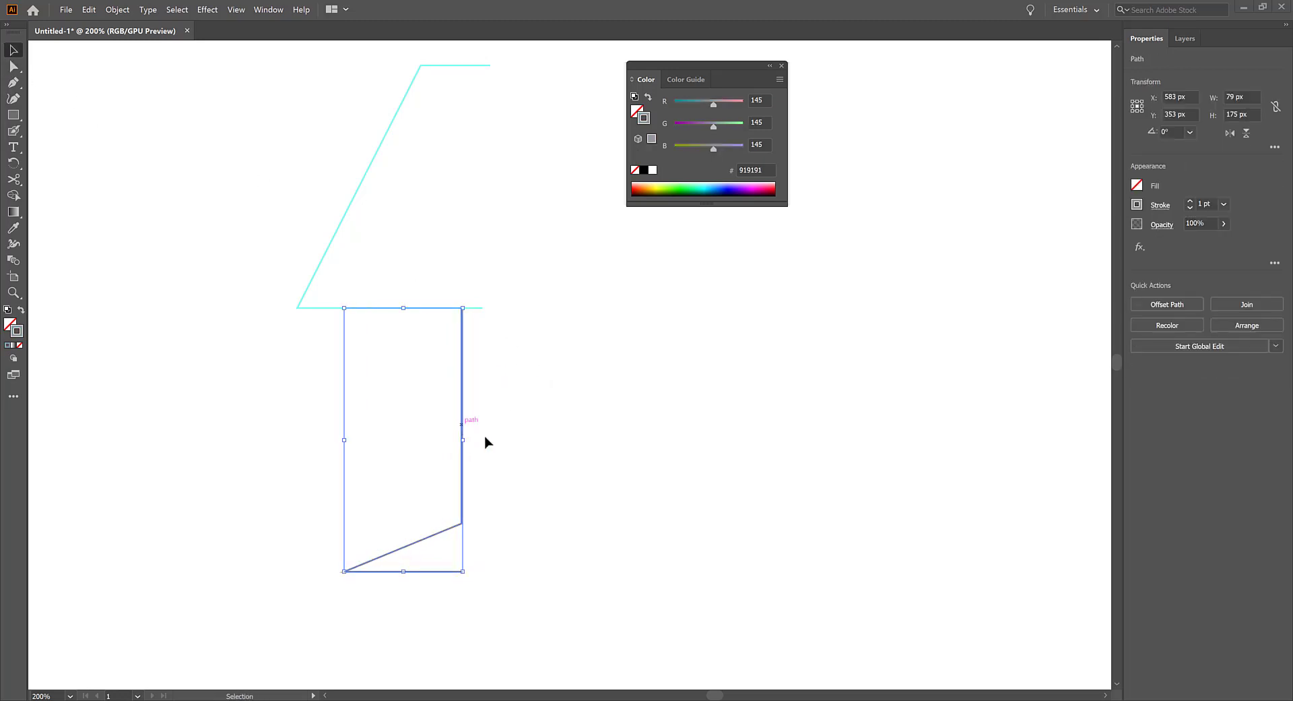
click(537, 352)
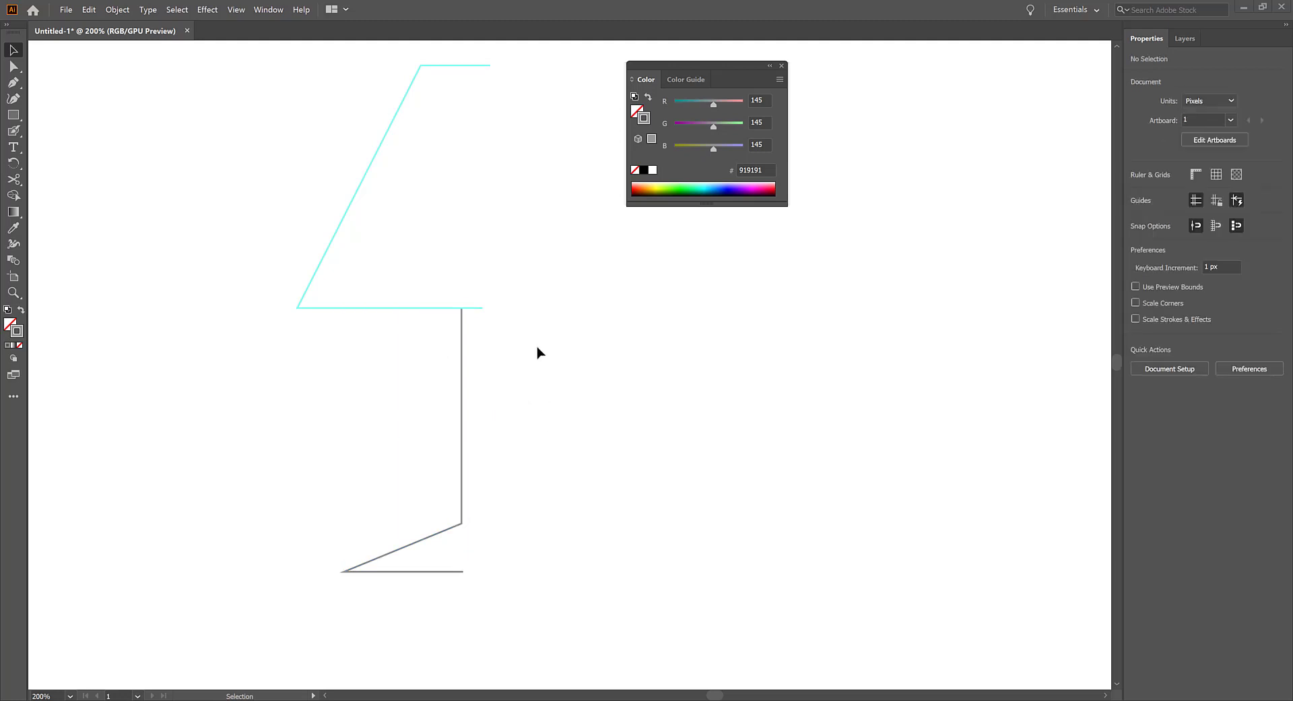
Shorten the base by moving its outer anchor to about X 569.5, Y 440.5 px, and raise its bottom edge 20 px.
click(14, 66)
drag(344, 571, 413, 593)
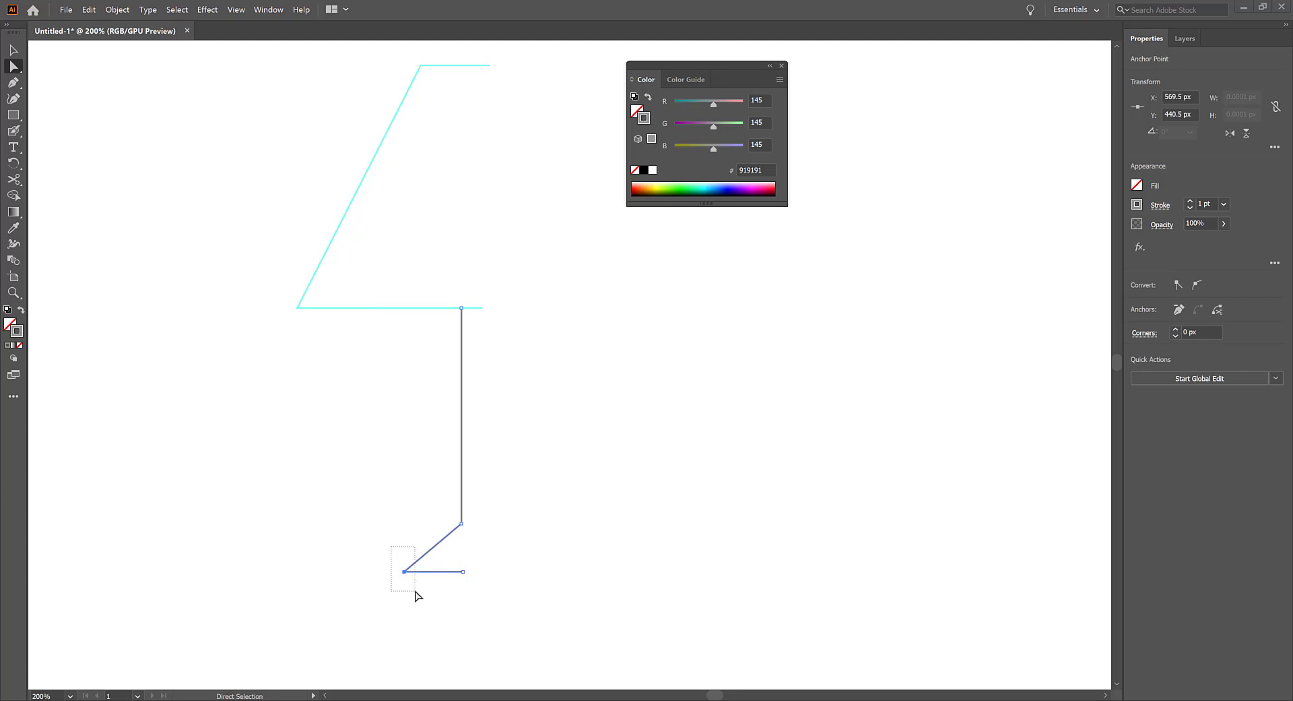
drag(499, 563, 388, 596)
key(shift+Up)
key(shift+Up)
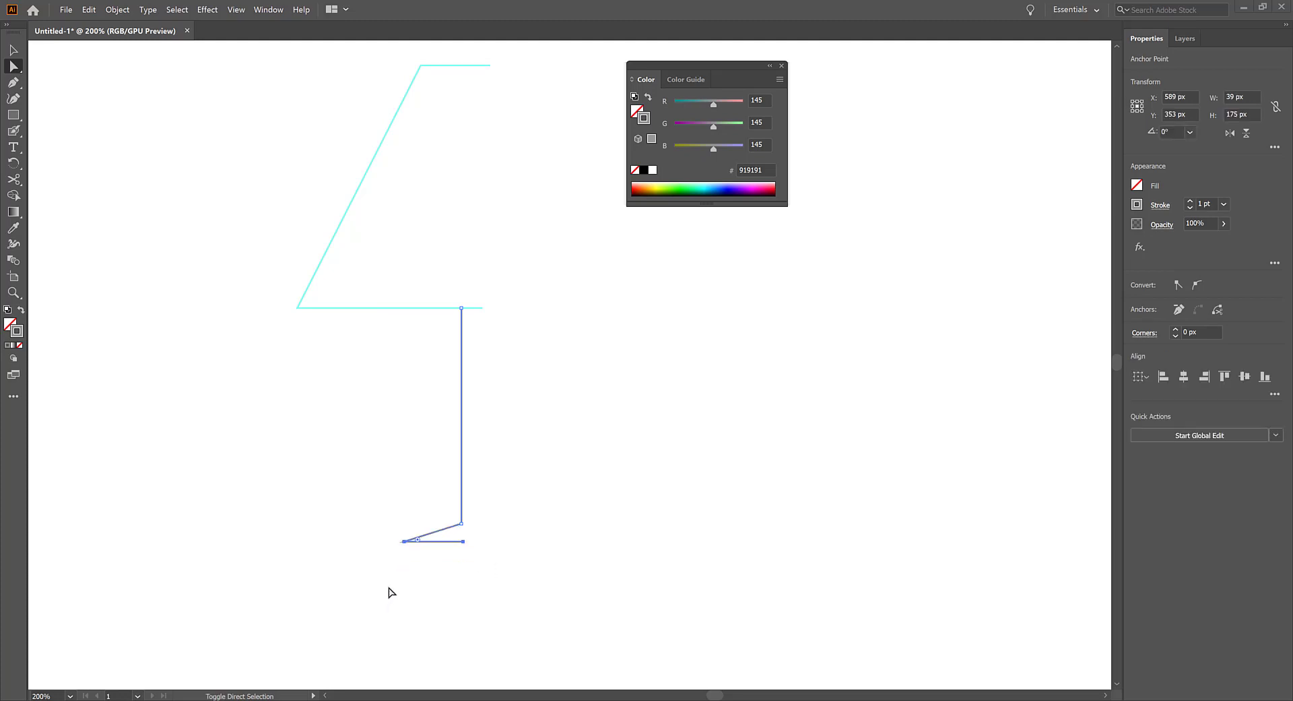
click(386, 506)
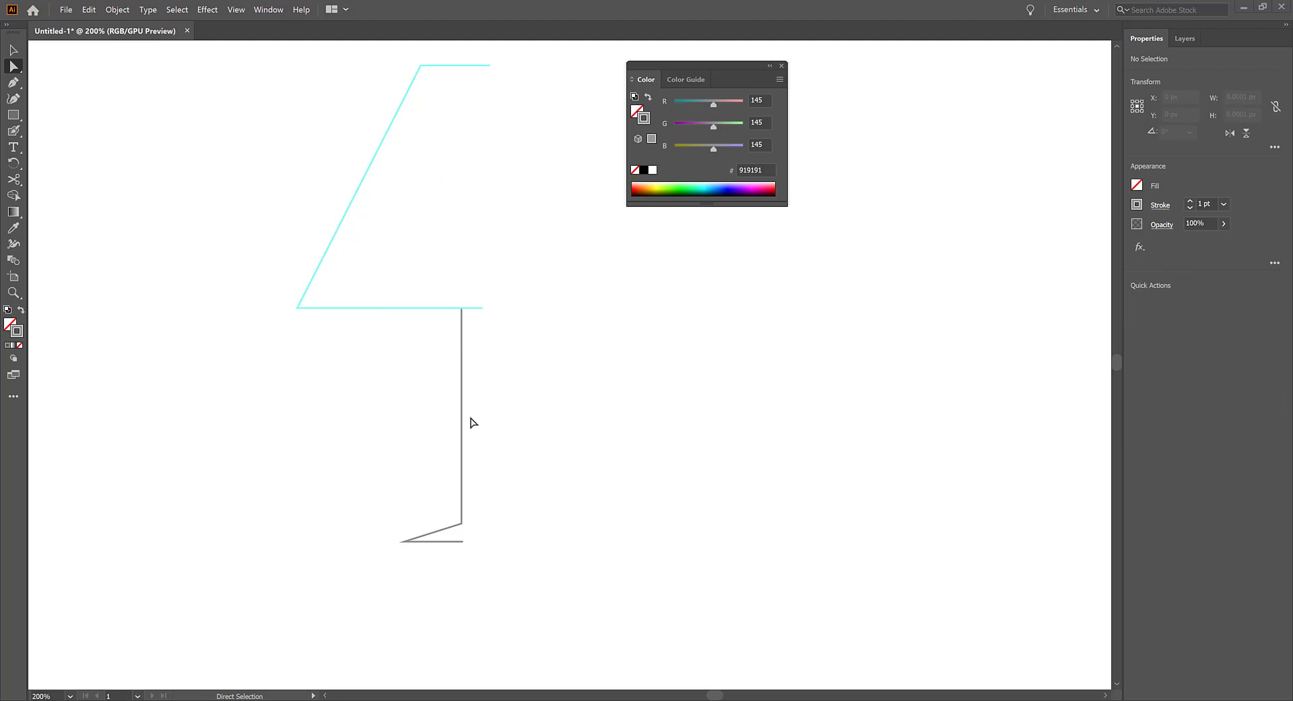
Lengthen the stem by moving all the base's anchors down 30 px together.
drag(377, 529, 557, 597)
key(shift+Down)
key(shift+Down)
key(shift+Down)
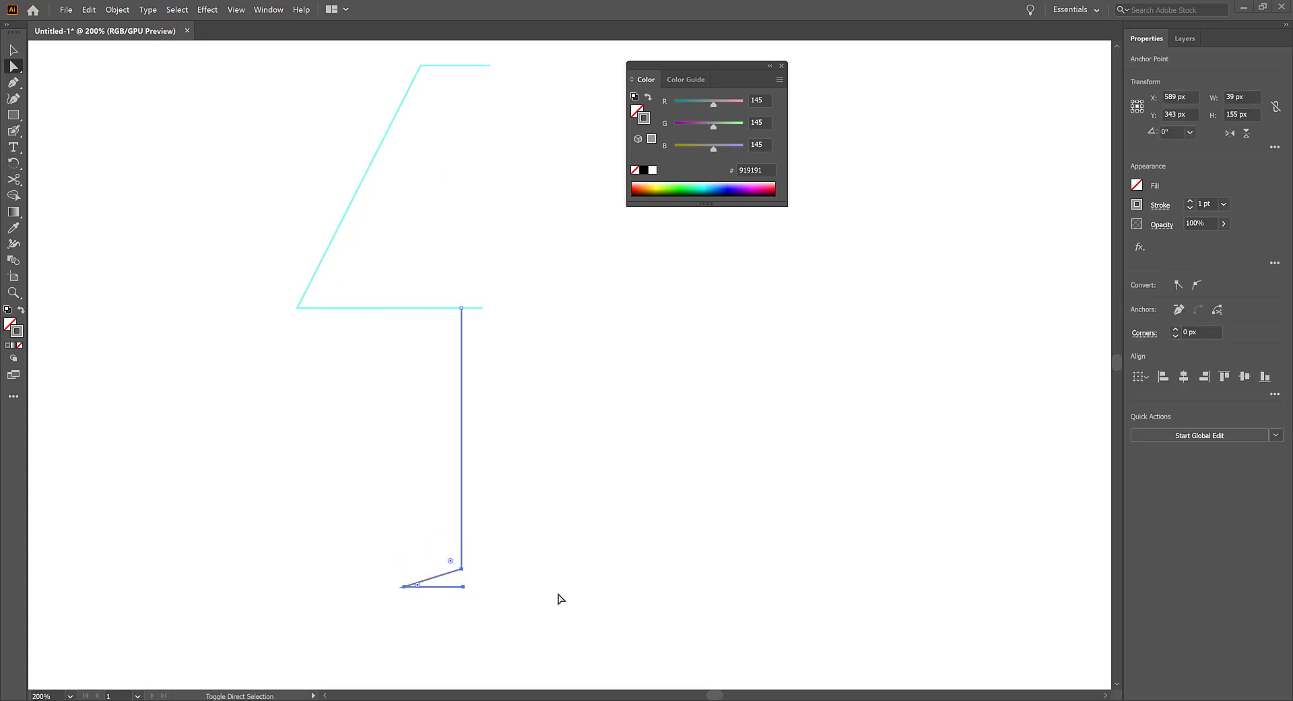
Narrow the shade by moving its lower outer anchor to about X 533.5, Y 265.5 px and its upper one to X 604.5, Y 104.5 px.
mouse_move(279, 304)
mouse_down()
mouse_move(318, 332)
mouse_move(352, 314)
mouse_up()
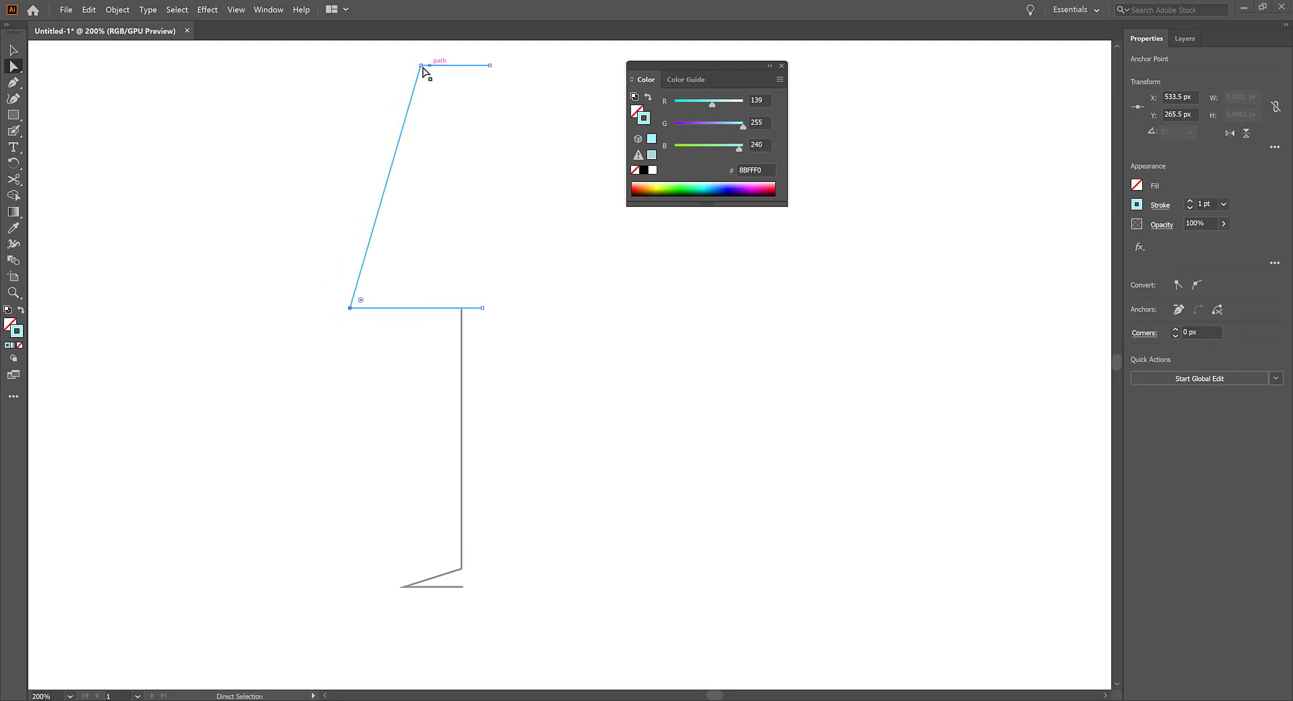
drag(422, 66, 459, 66)
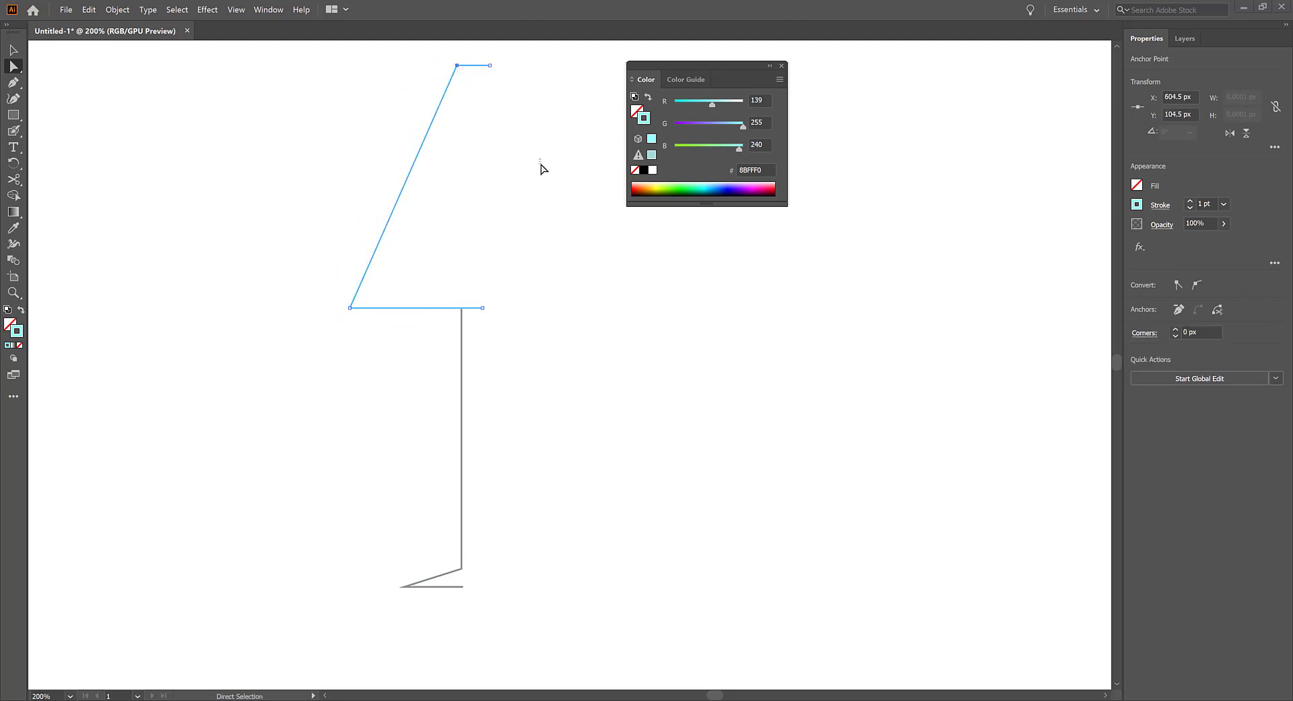
click(543, 169)
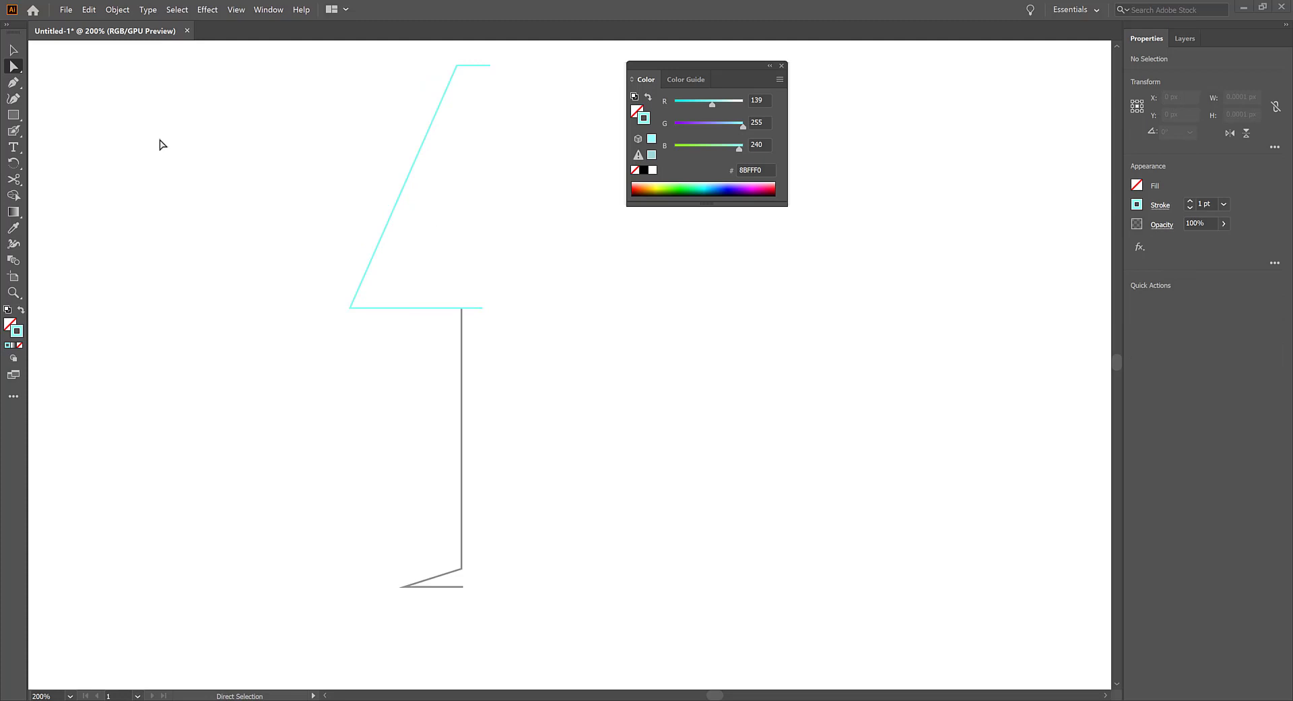
click(13, 49)
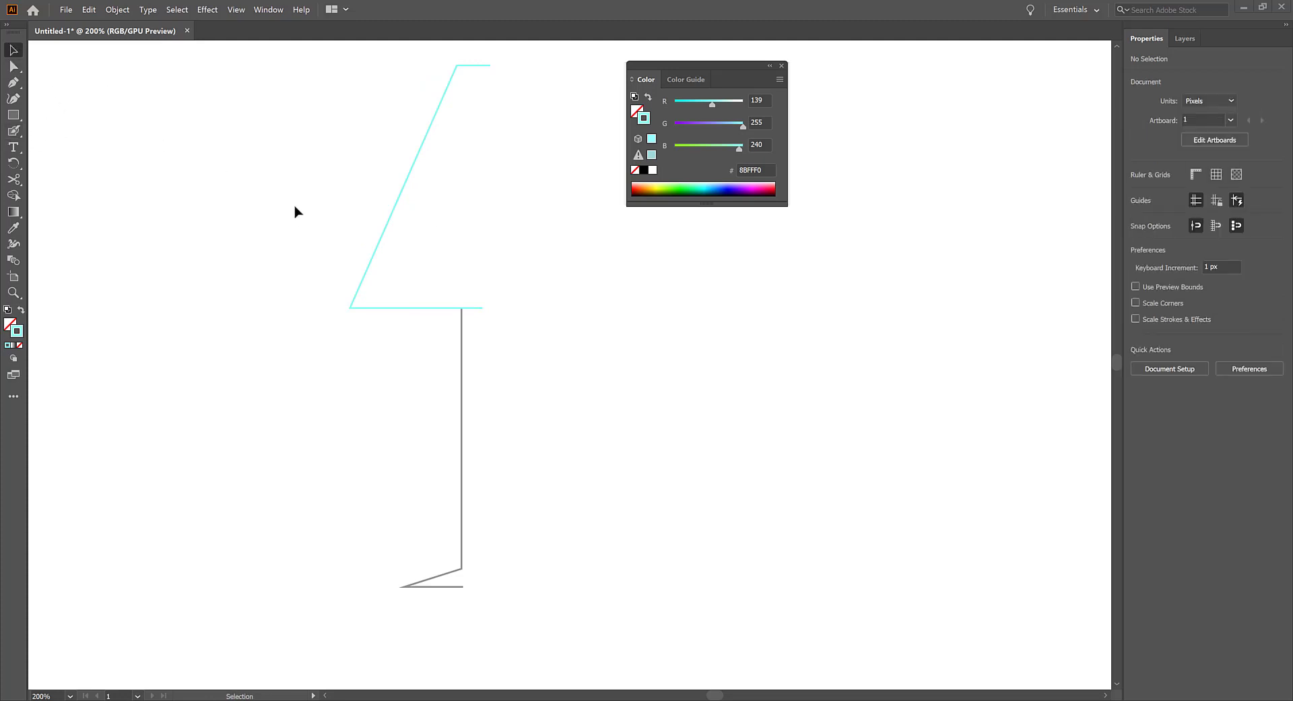
mouse_move(268, 188)
mouse_down()
mouse_move(516, 438)
mouse_move(500, 309)
mouse_up()
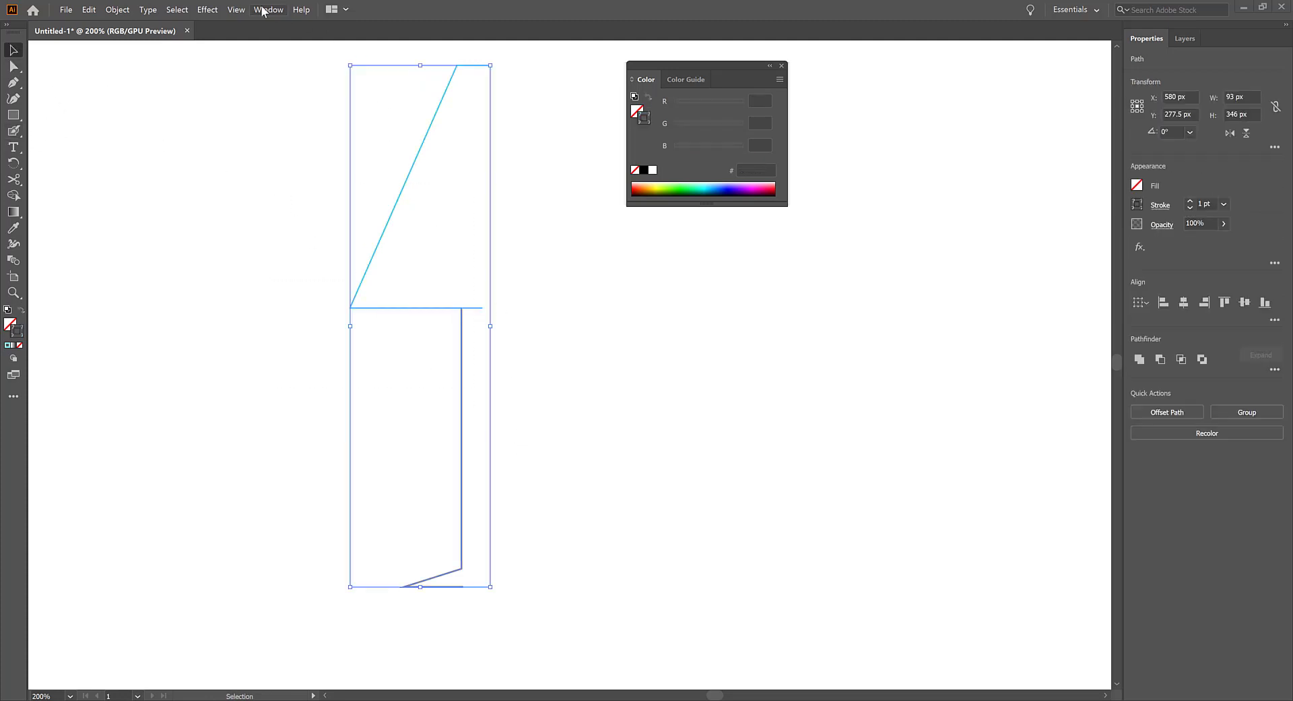
click(208, 9)
mouse_move(233, 86)
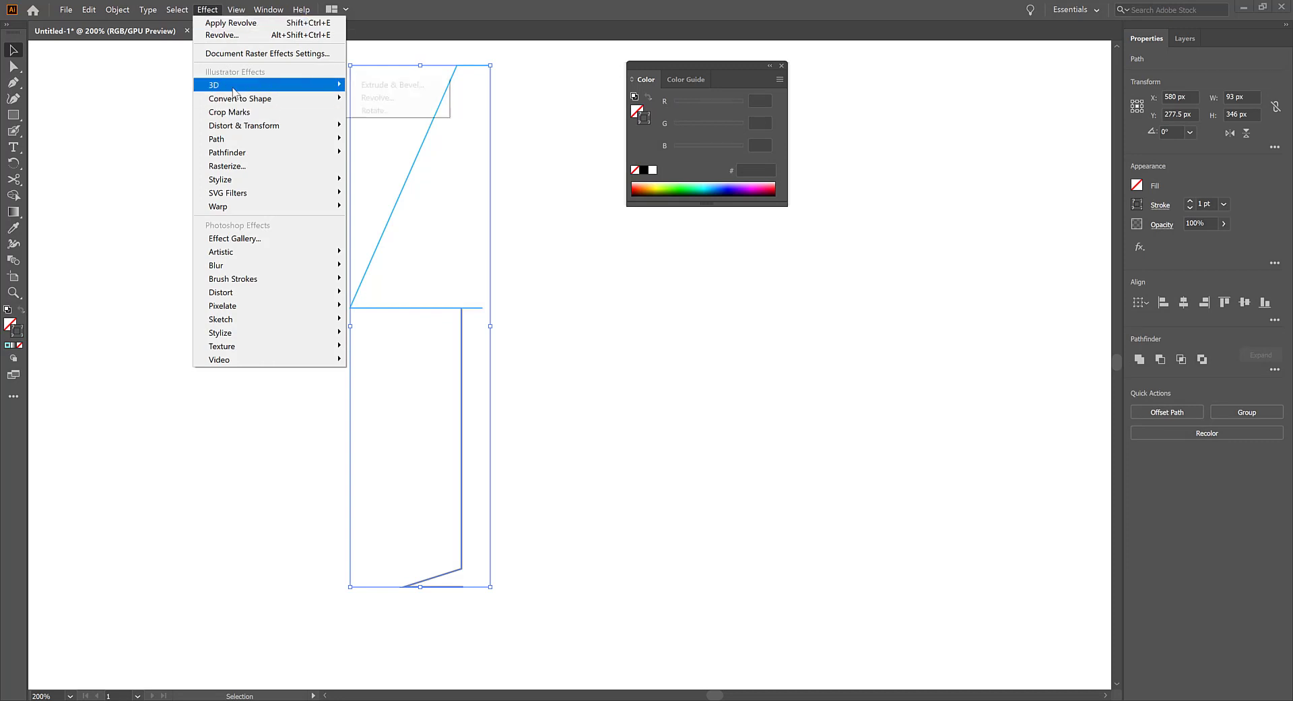
click(394, 97)
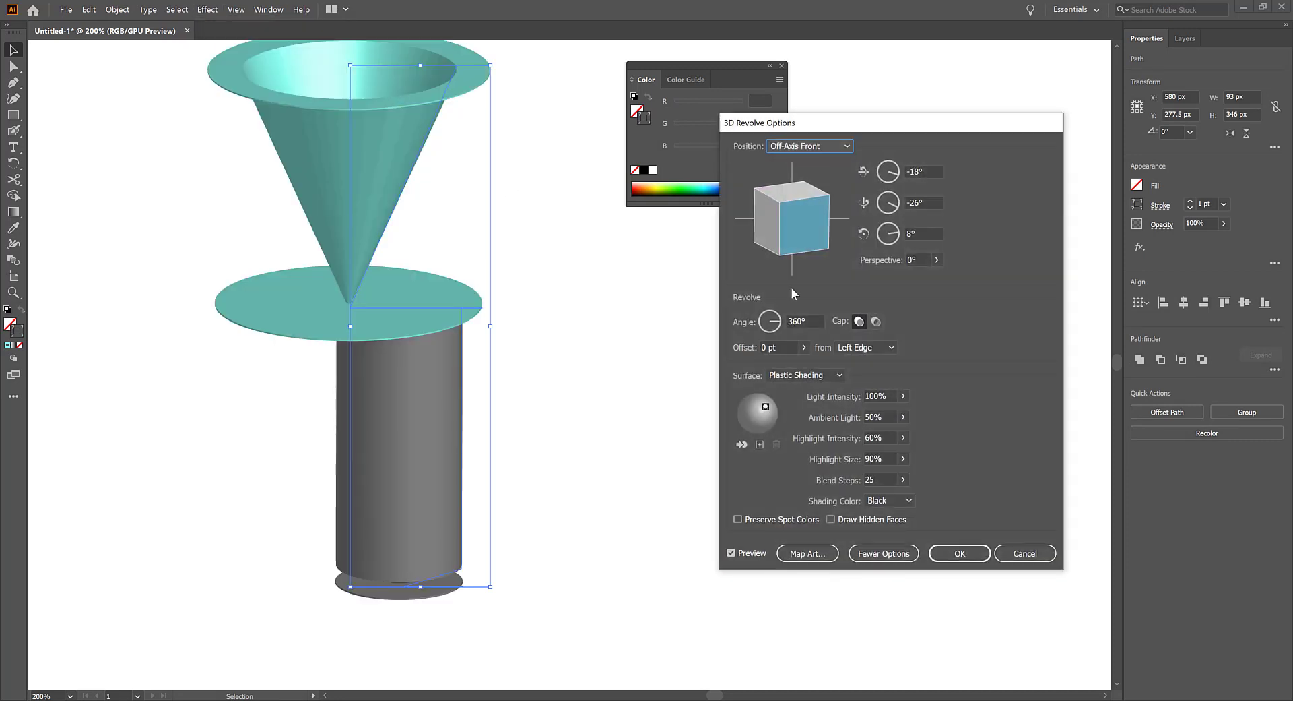
click(881, 347)
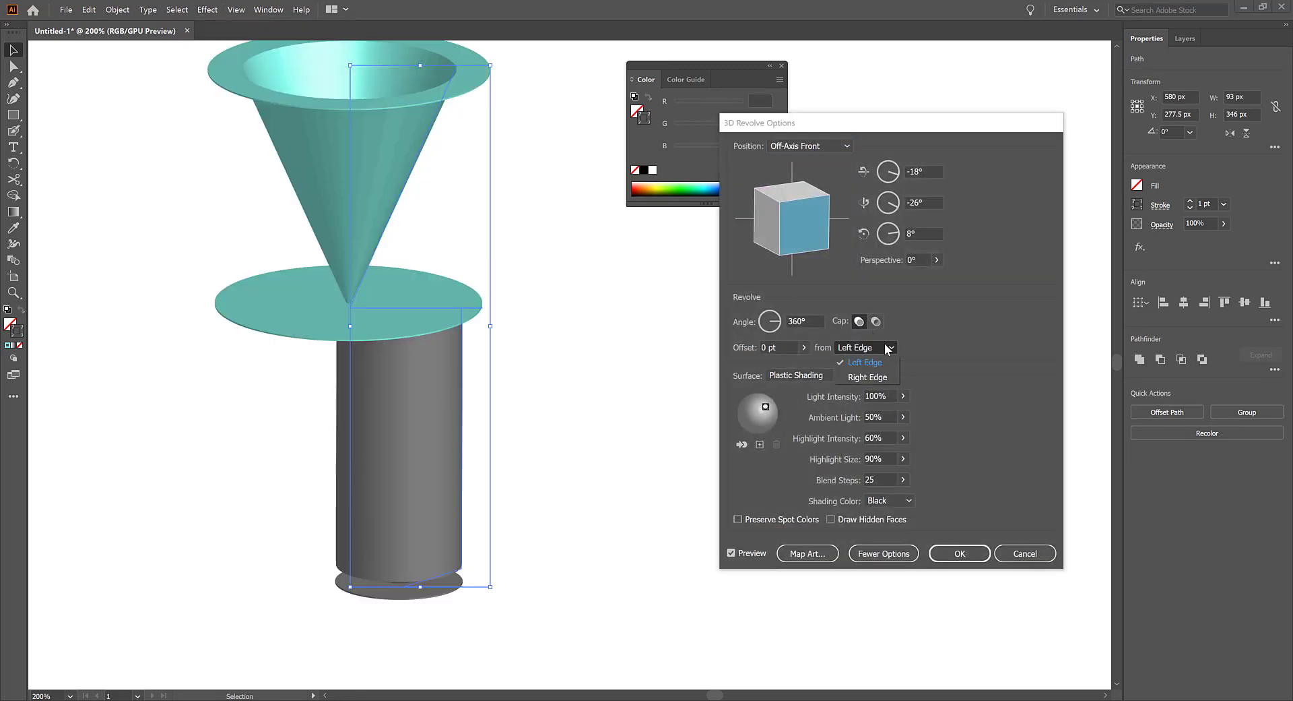
click(869, 378)
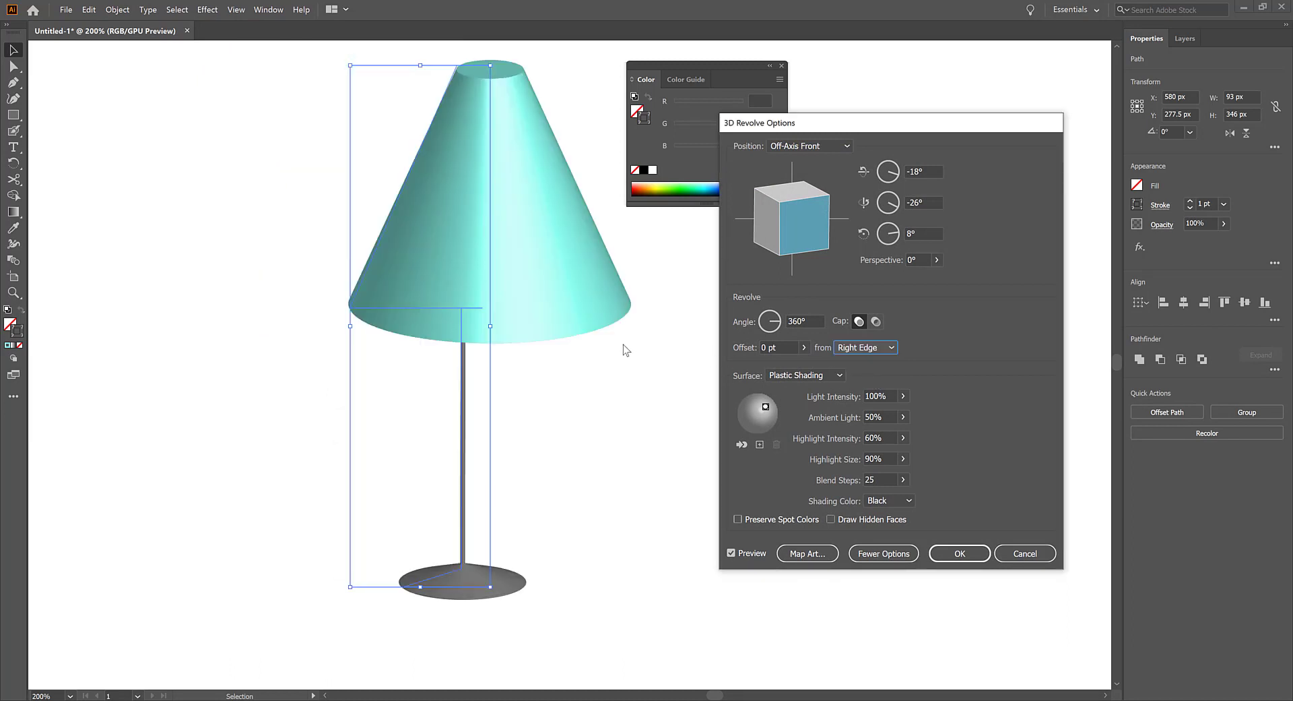
click(1024, 553)
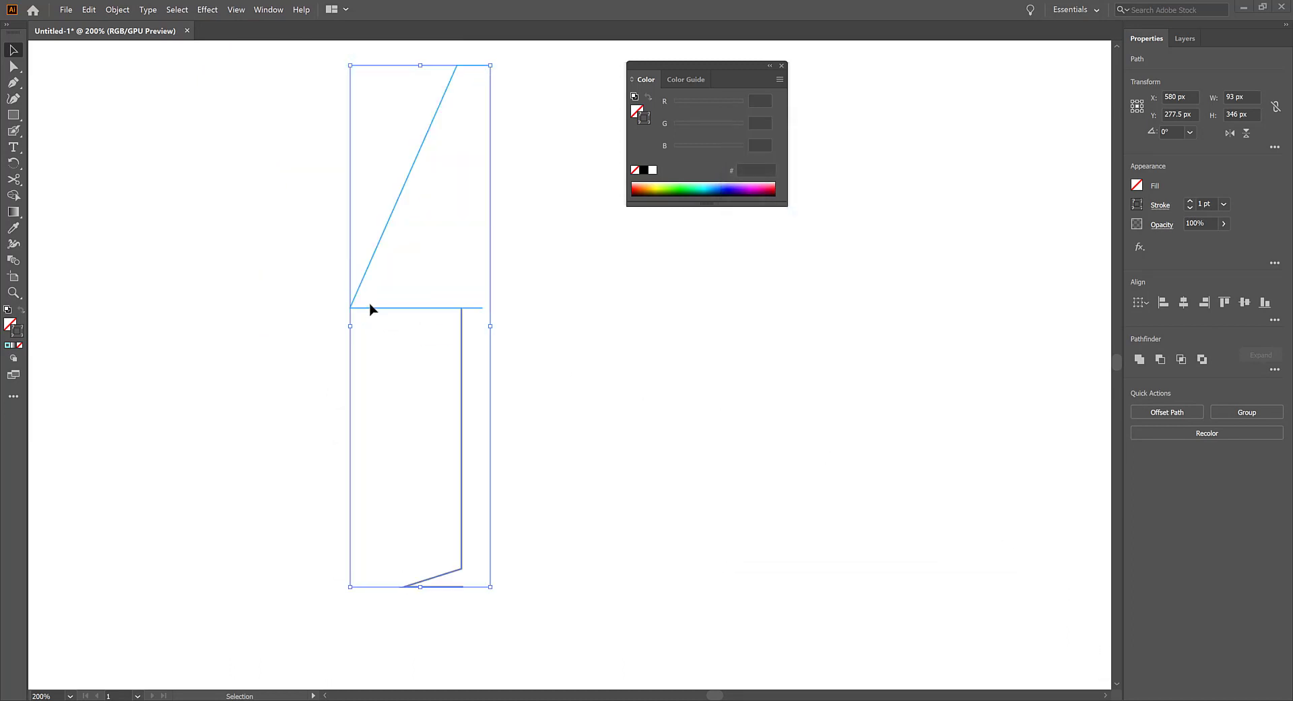
Group the teal shade path and the gray stem path together, and deselect them.
drag(225, 140, 542, 428)
right_click(451, 363)
click(475, 423)
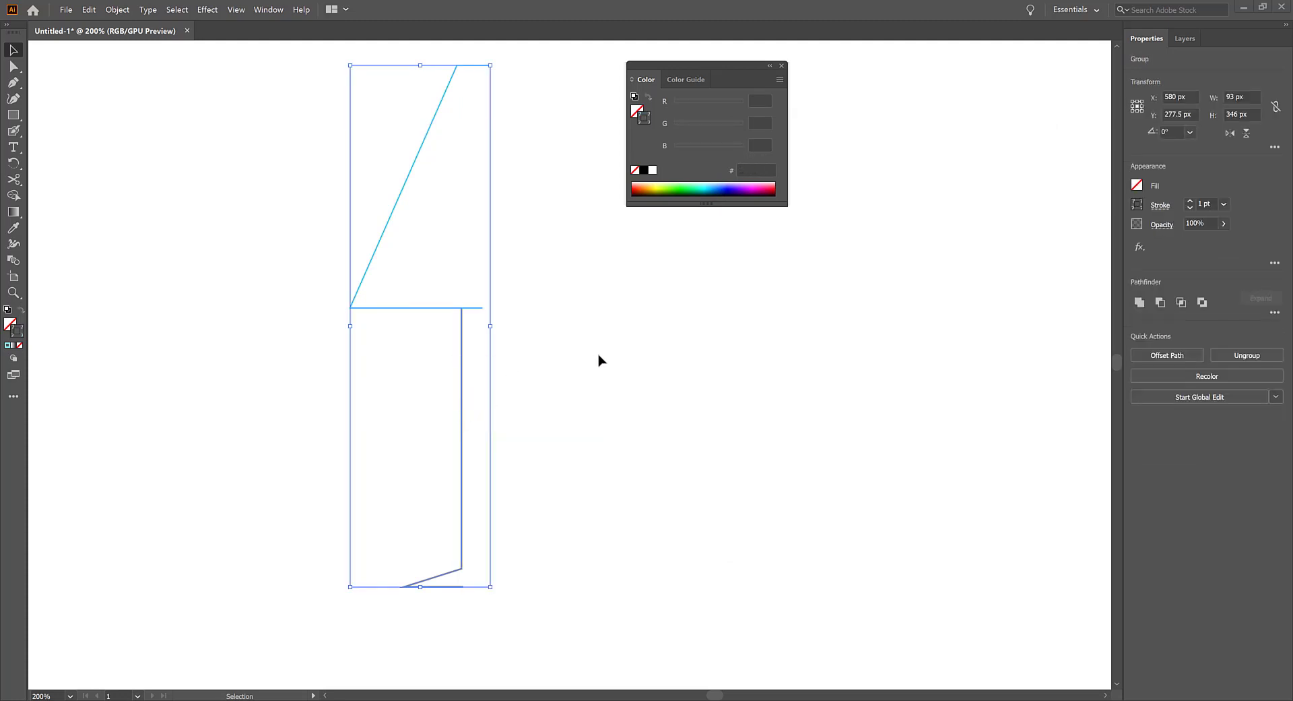
click(496, 239)
Apply a 3D Revolve effect to the grouped shade and stem, offset from the Right Edge, and deselect the lamp.
click(390, 227)
click(210, 11)
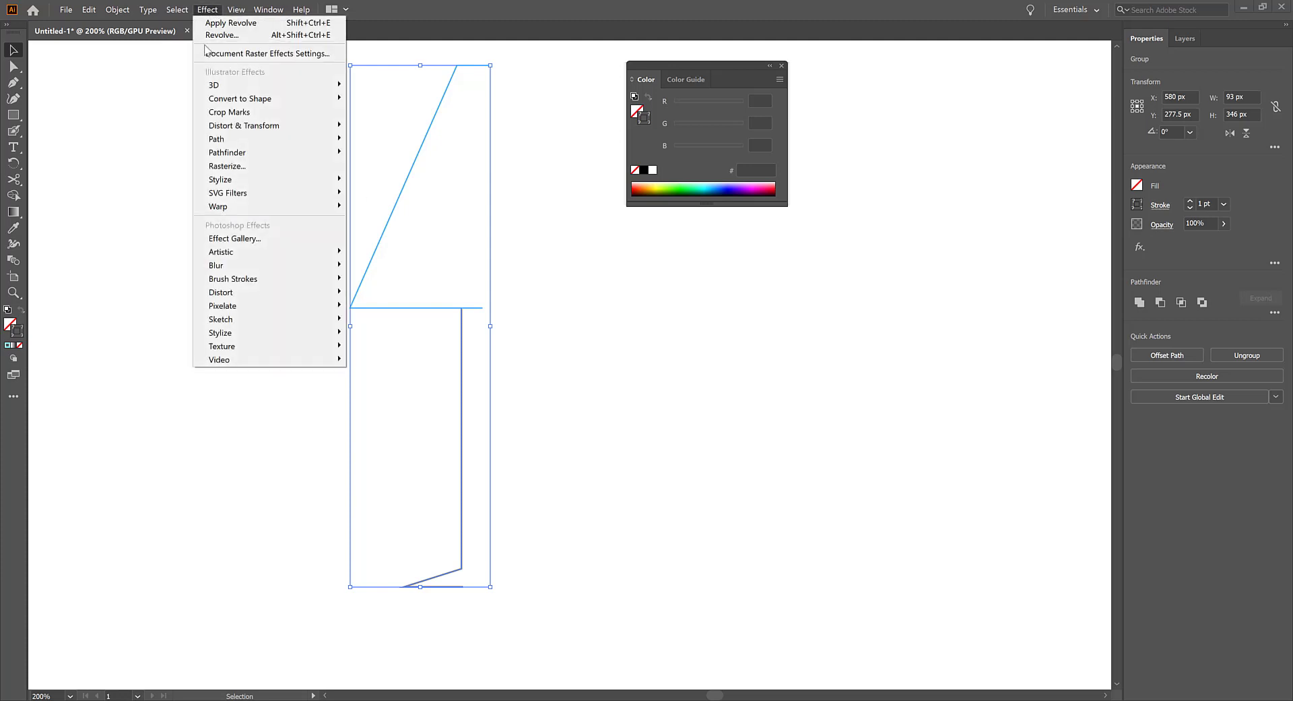
mouse_move(220, 86)
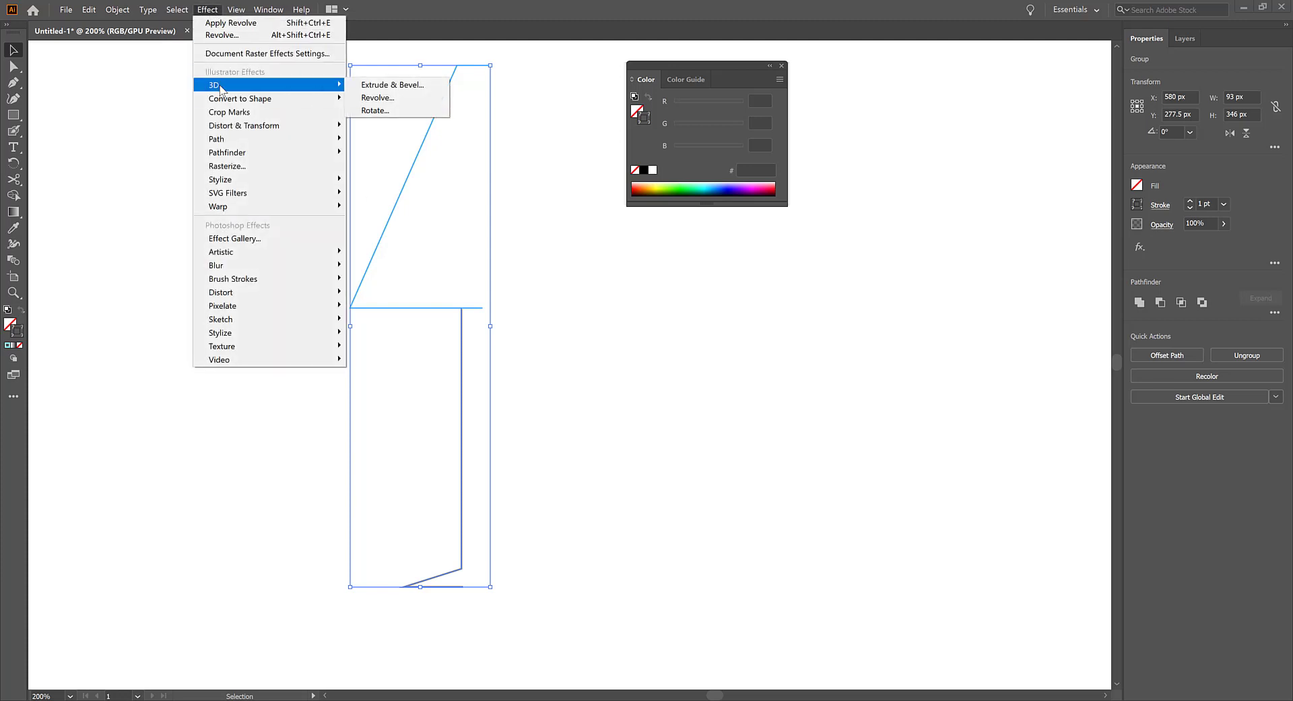
click(418, 96)
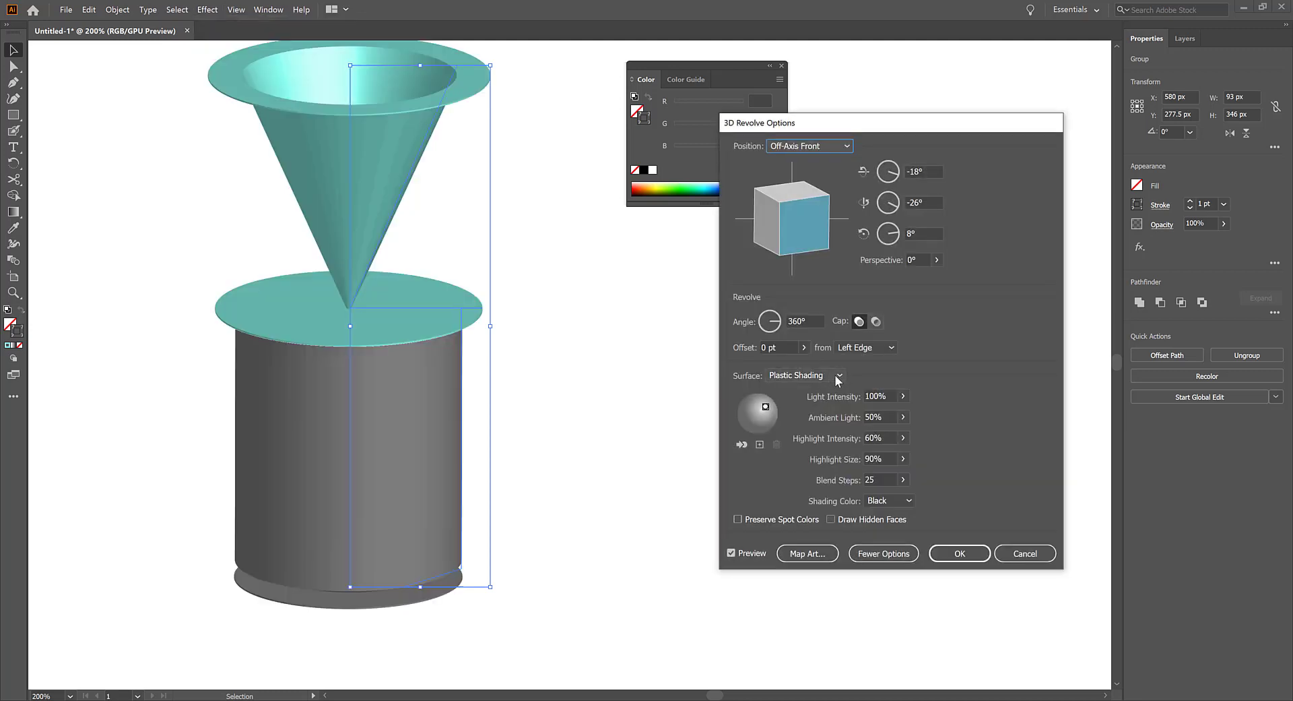
click(887, 347)
click(876, 374)
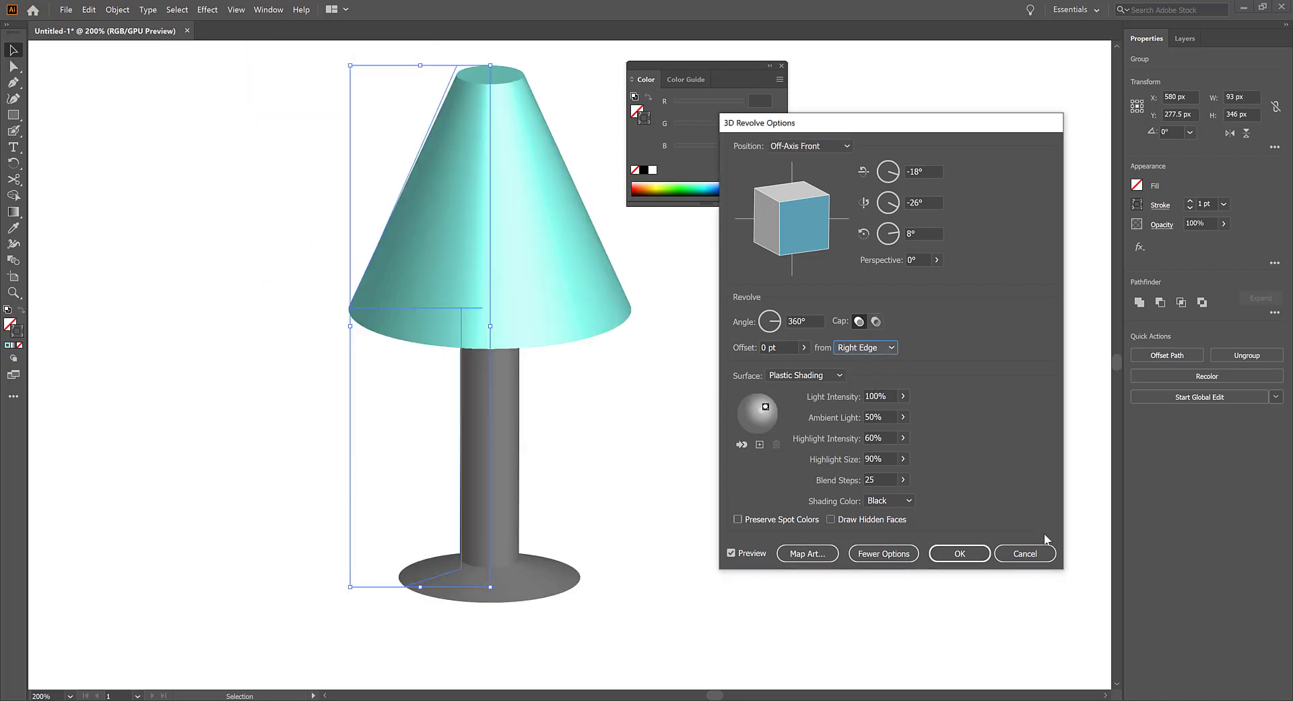
click(970, 555)
click(201, 167)
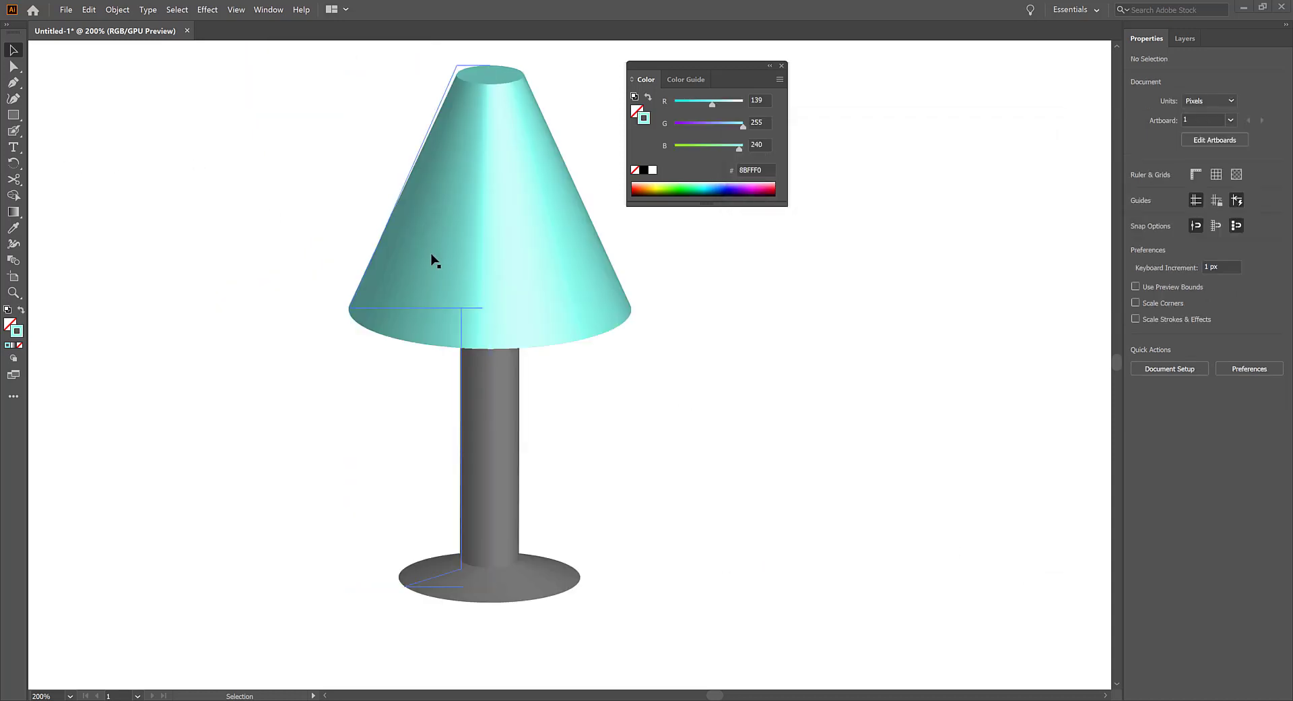
Slim the stem by moving its top anchor to about X 619.5, Y 265.5 px and the anchor above the base to X 620.5, Y 436.5 px.
click(435, 261)
key(a)
click(430, 303)
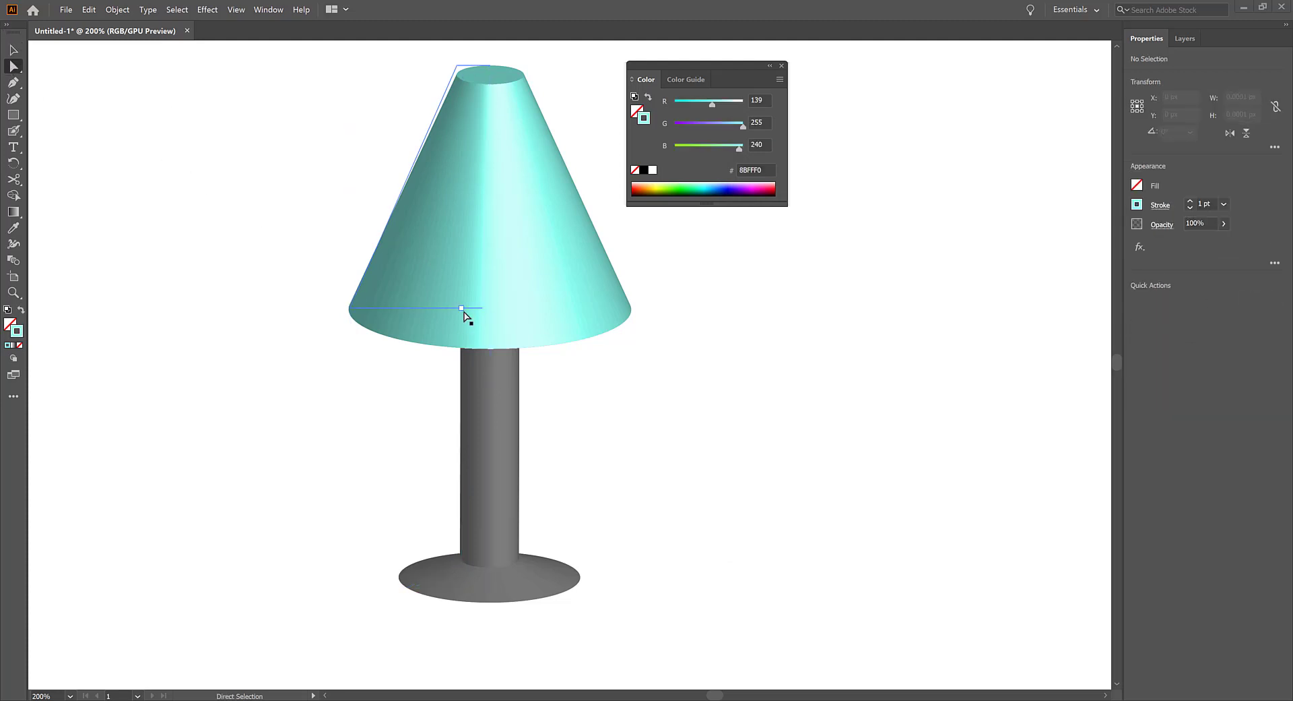
click(462, 308)
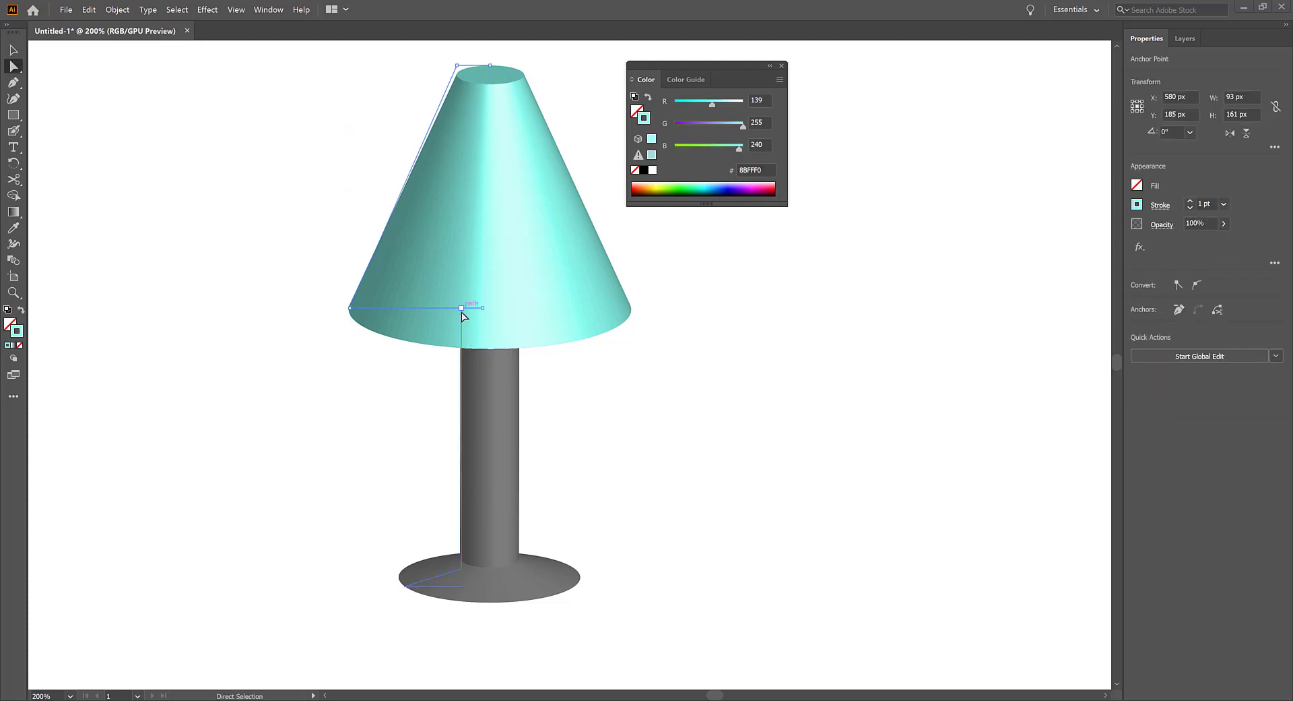
drag(462, 312, 480, 311)
key(ctrl+z)
click(462, 321)
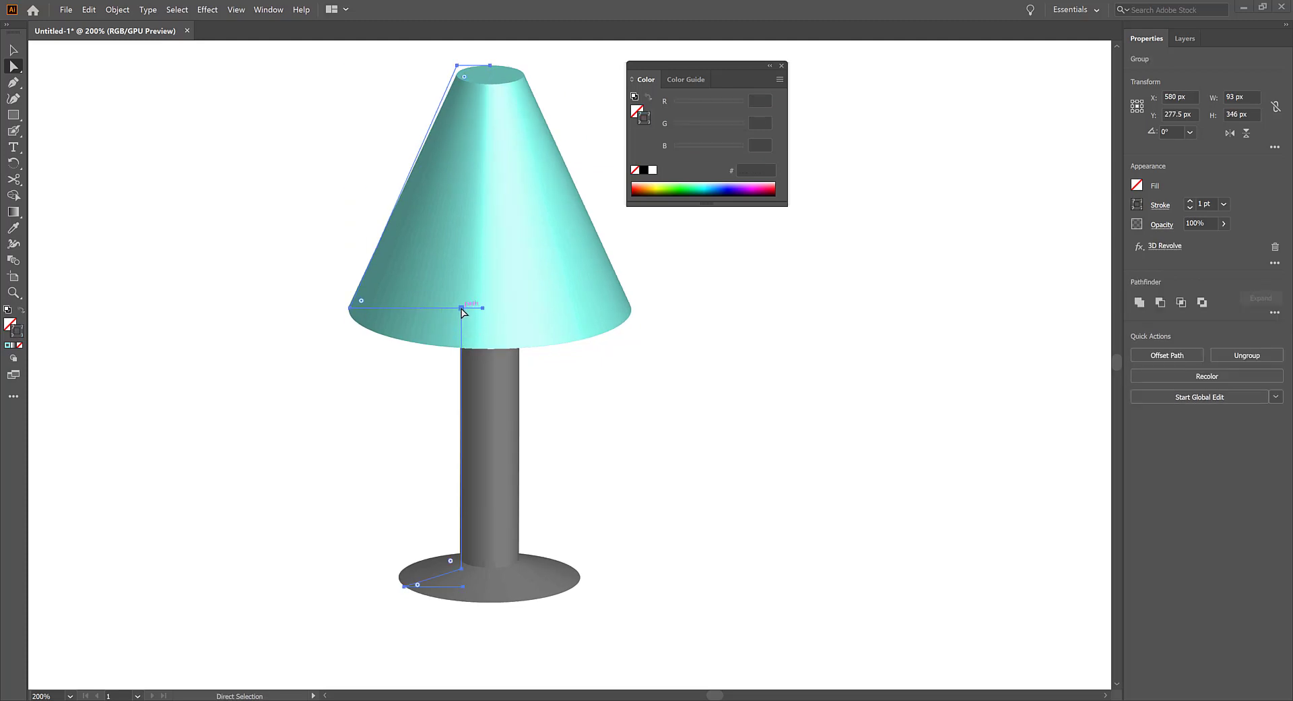
drag(462, 311, 478, 312)
key(ctrl+z)
click(492, 318)
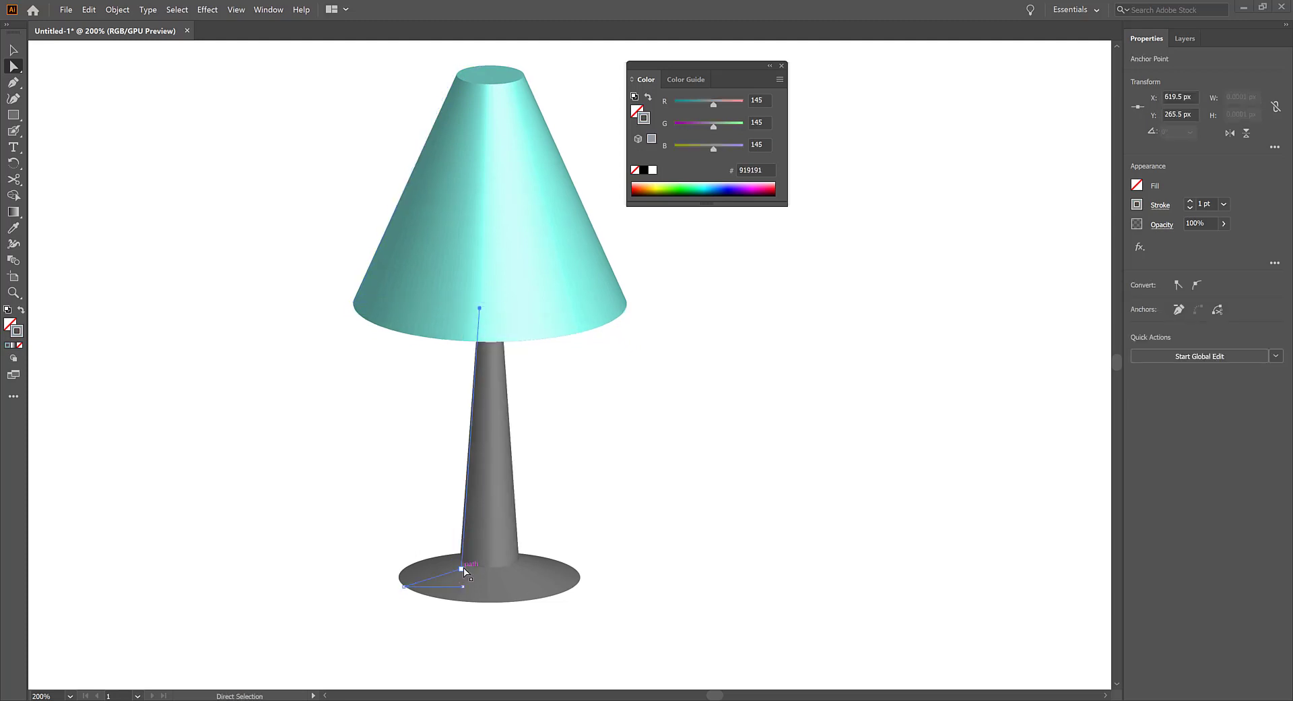
drag(463, 570, 482, 570)
Lower the shade's top edge, moving its outer anchor down and outward and its inner end anchor to about X 607.5, Y 132.5 px.
click(457, 67)
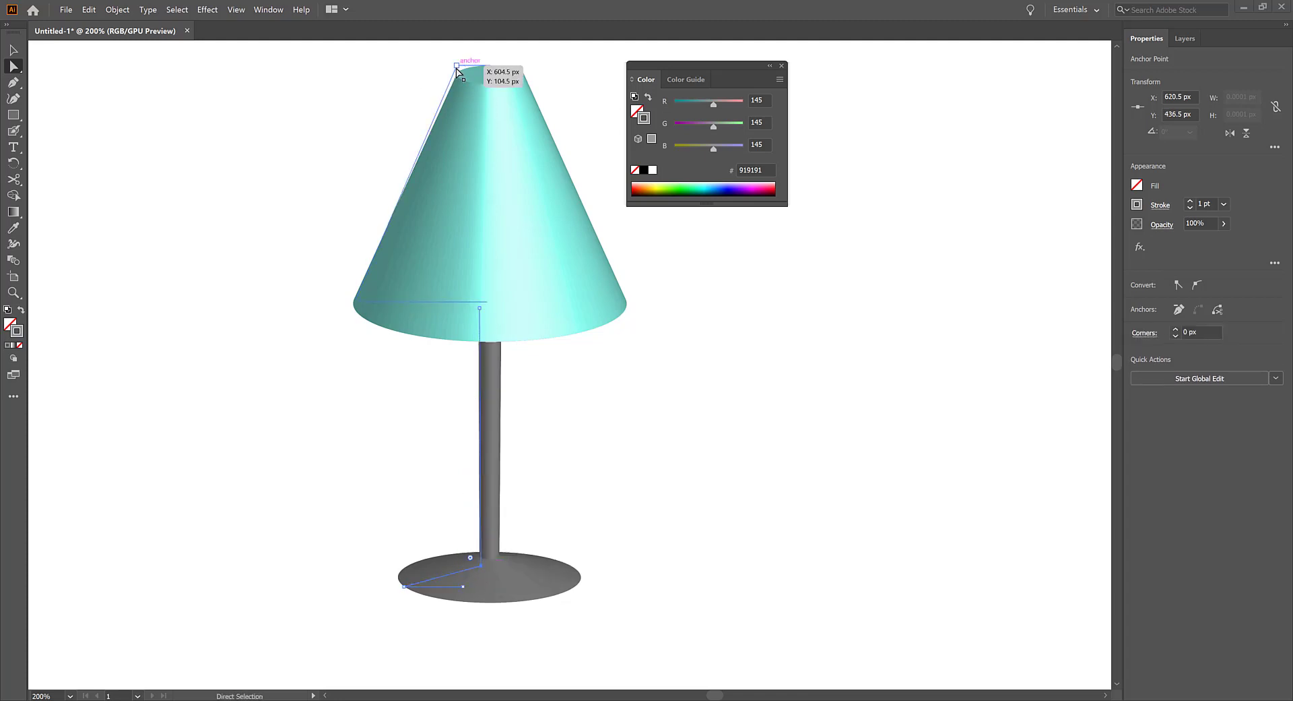
drag(457, 68, 446, 107)
drag(489, 68, 462, 105)
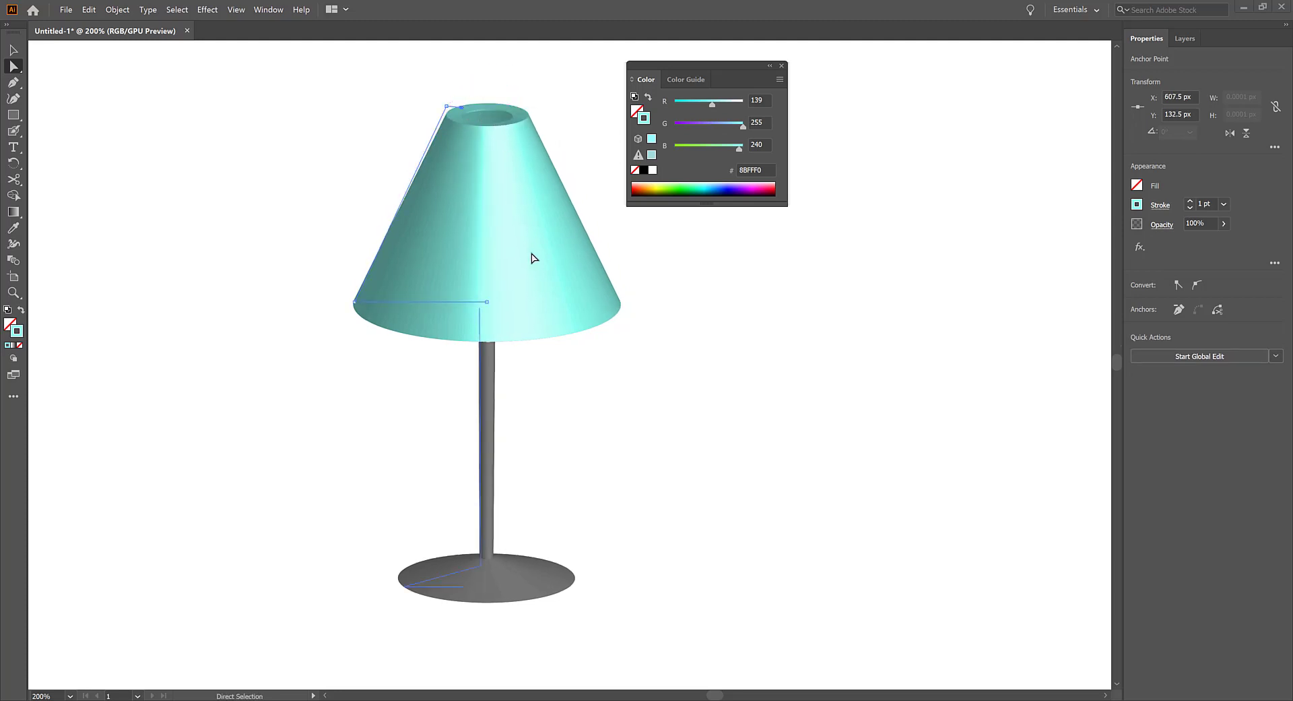
Flare the stem by moving its lower anchor to about X 606.5, Y 433.5 px, and widen the shade's top outer anchor to X 587.5, Y 132.5 px.
mouse_move(489, 307)
mouse_down()
mouse_move(528, 341)
mouse_move(482, 329)
mouse_move(483, 313)
mouse_up()
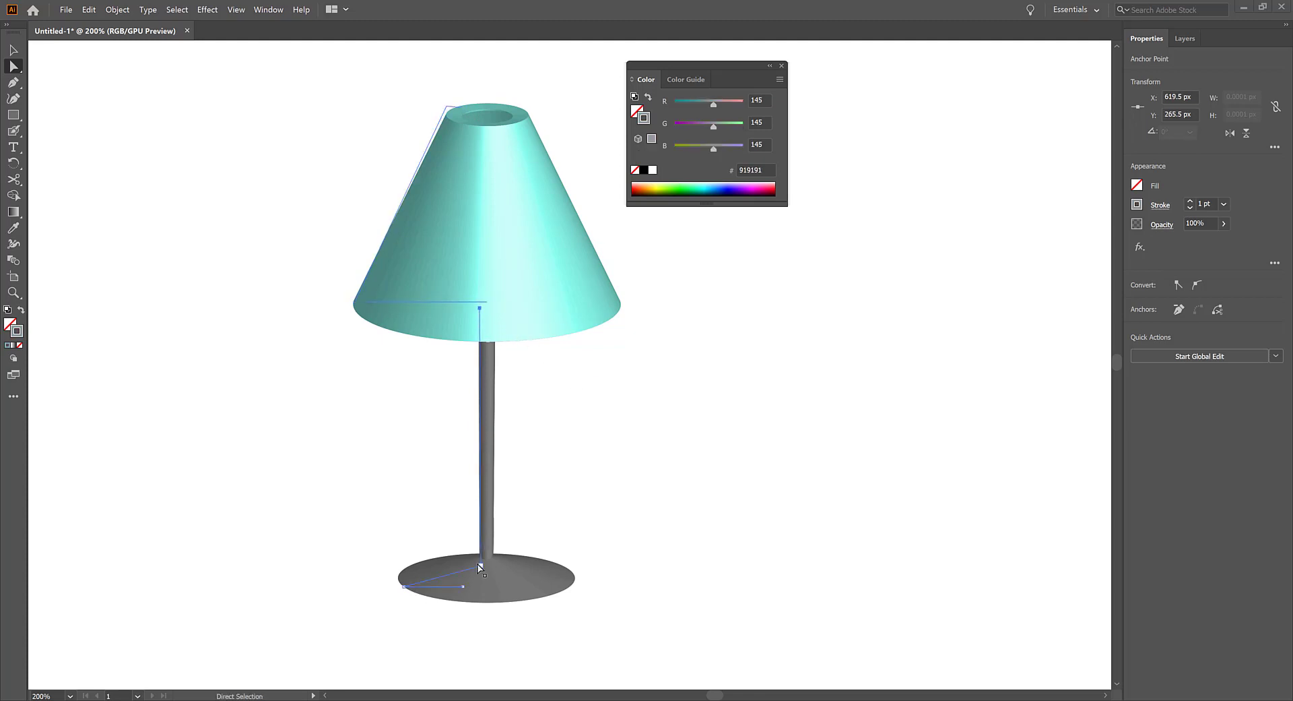
drag(480, 565, 460, 560)
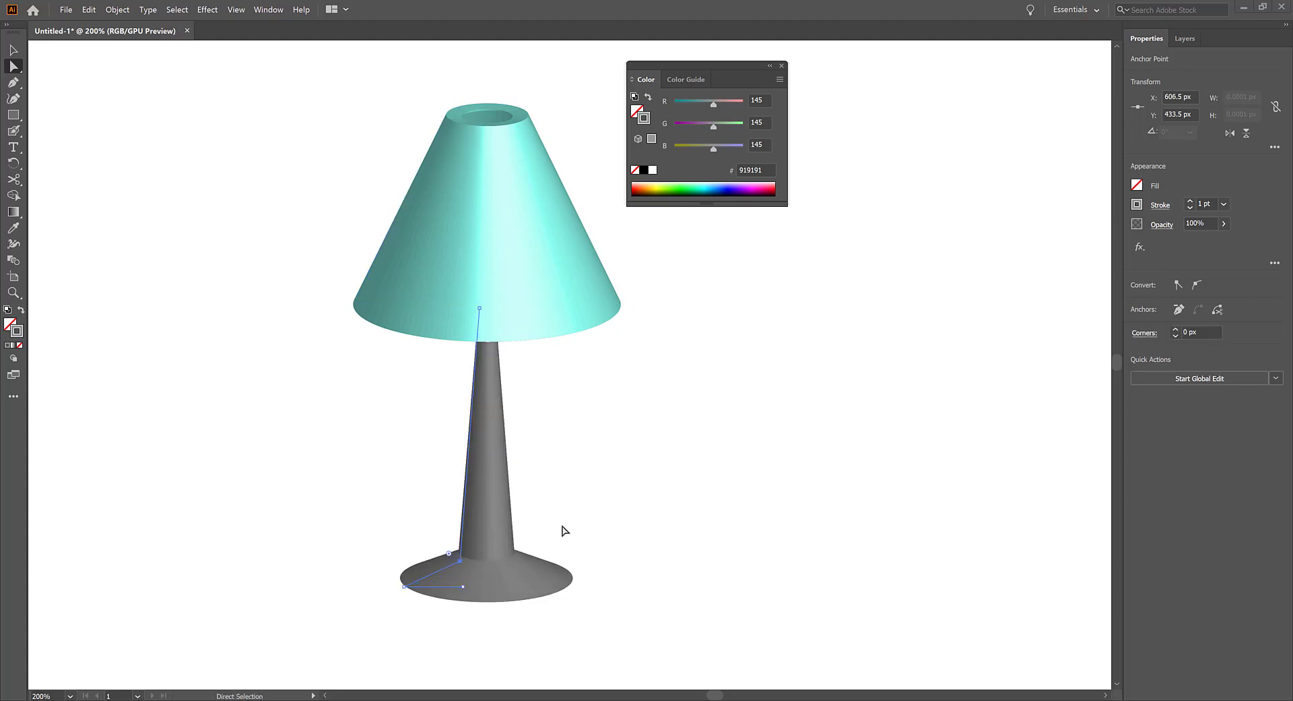
click(447, 107)
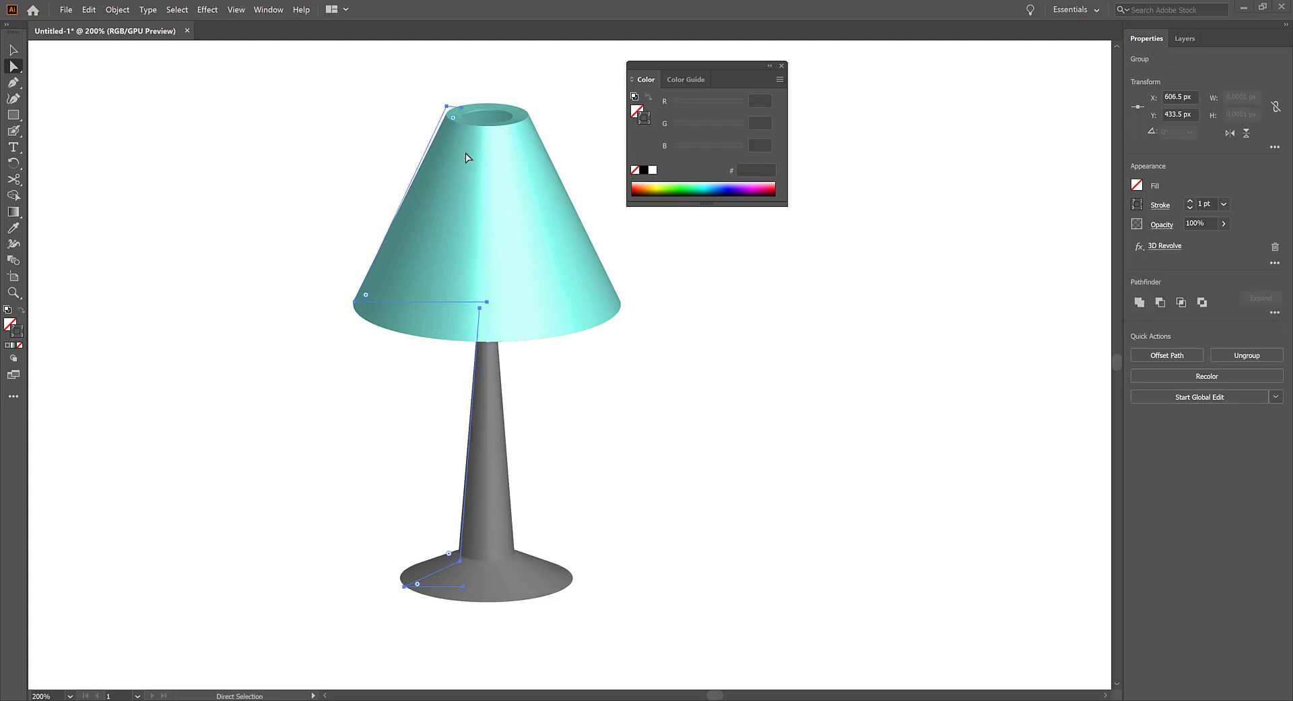
mouse_move(447, 106)
mouse_down()
mouse_move(430, 128)
mouse_move(431, 107)
mouse_up()
key(ctrl+z)
click(448, 93)
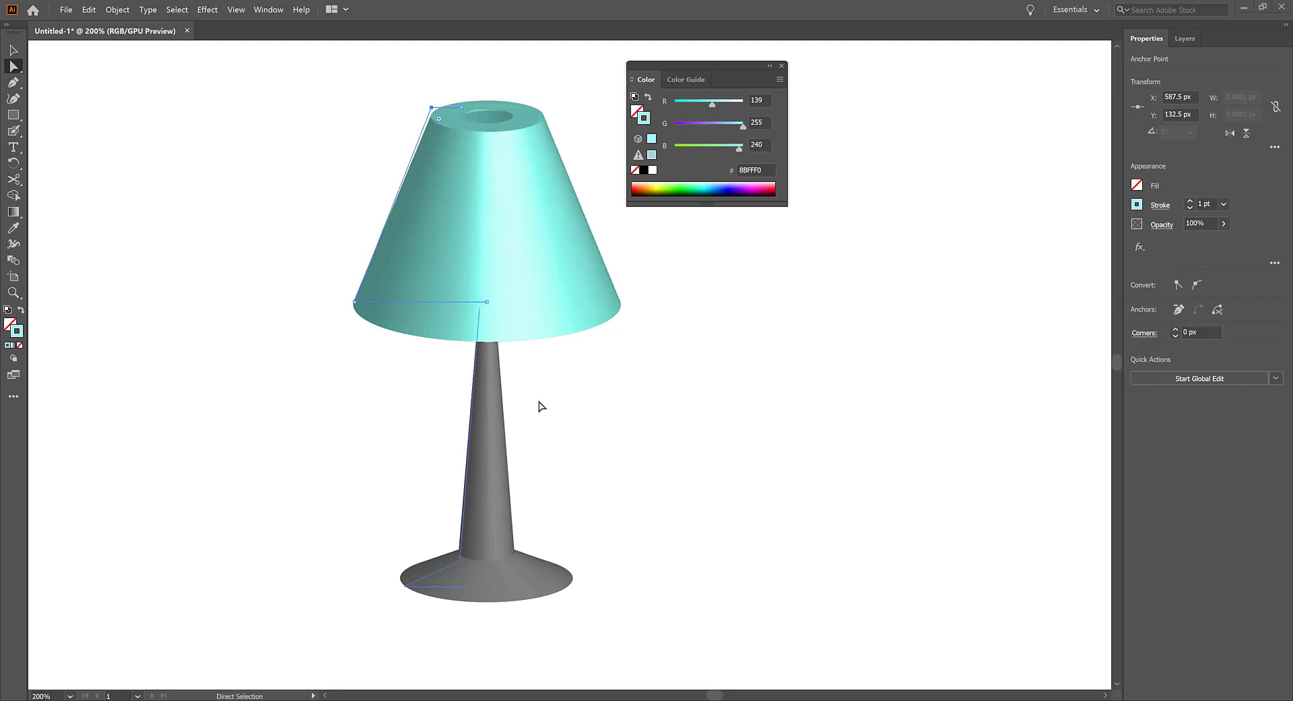
Even out the stem's taper by moving its top anchor to about X 615.5, Y 265.5 px and its lower anchor slightly inward, and deselect.
drag(478, 308, 473, 309)
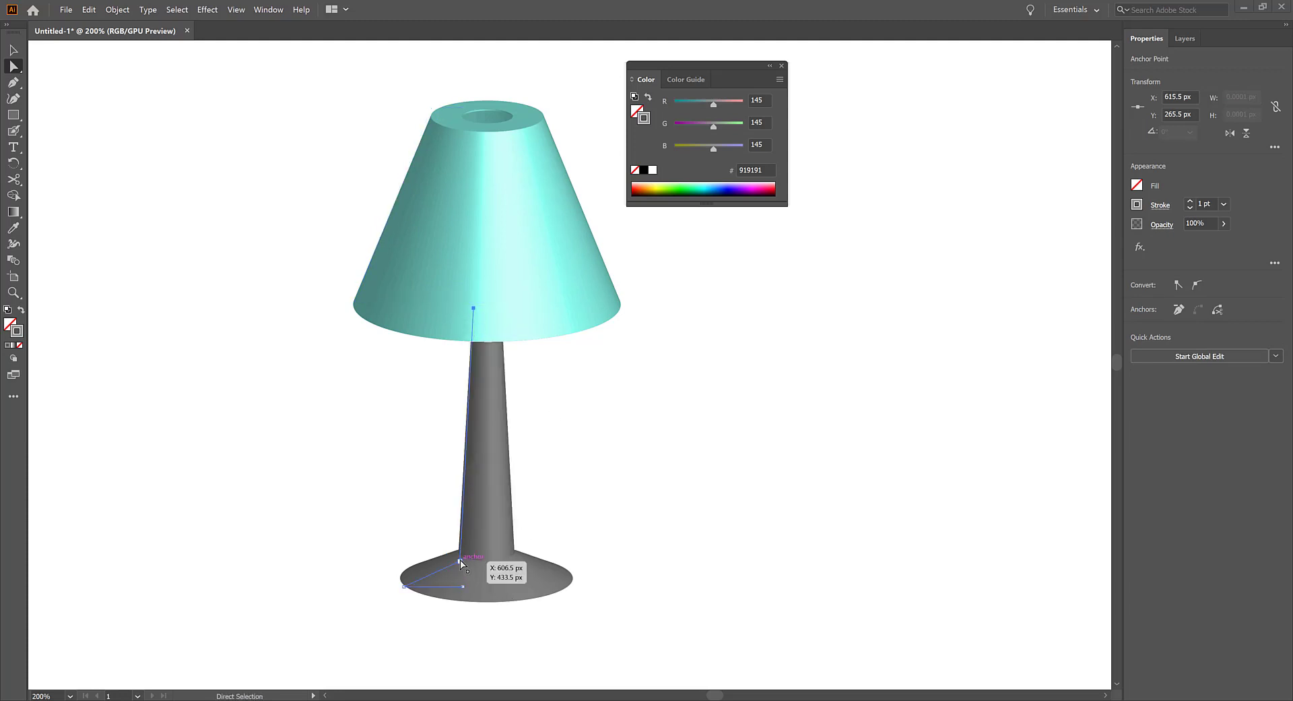
mouse_move(464, 557)
mouse_down()
mouse_move(476, 587)
mouse_move(469, 564)
mouse_up()
key(ctrl+z)
key(ctrl+z)
click(287, 349)
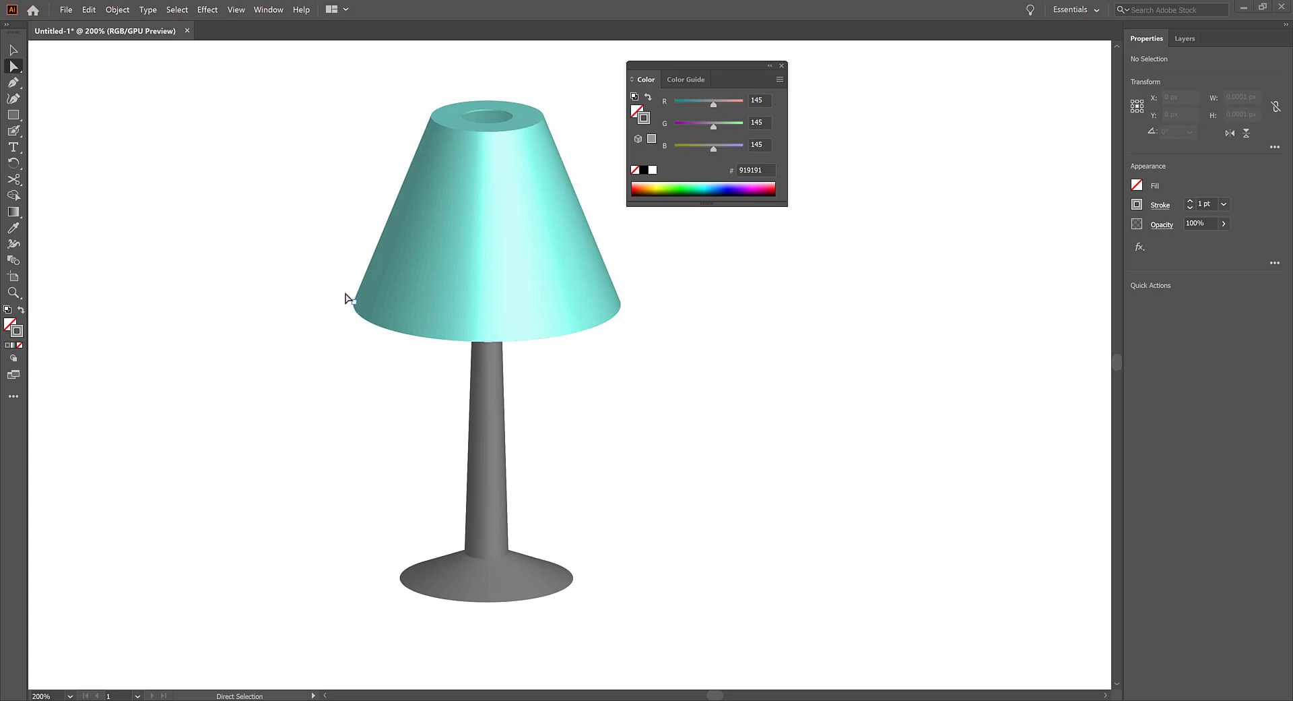
Lower the shade's bottom edge, moving its outer anchor to about X 530.5, Y 300.5 px and its inner end anchor to X 627.5, Y 304.5 px.
drag(339, 285, 346, 360)
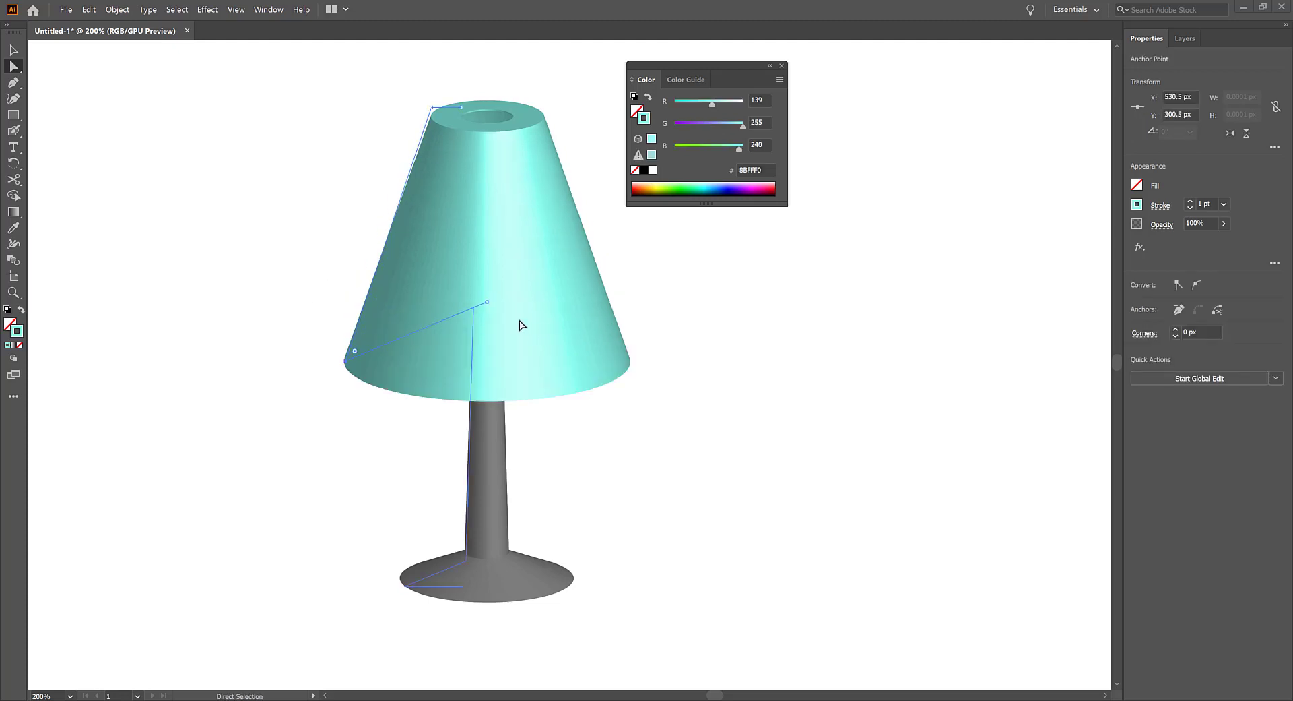
drag(488, 308, 493, 371)
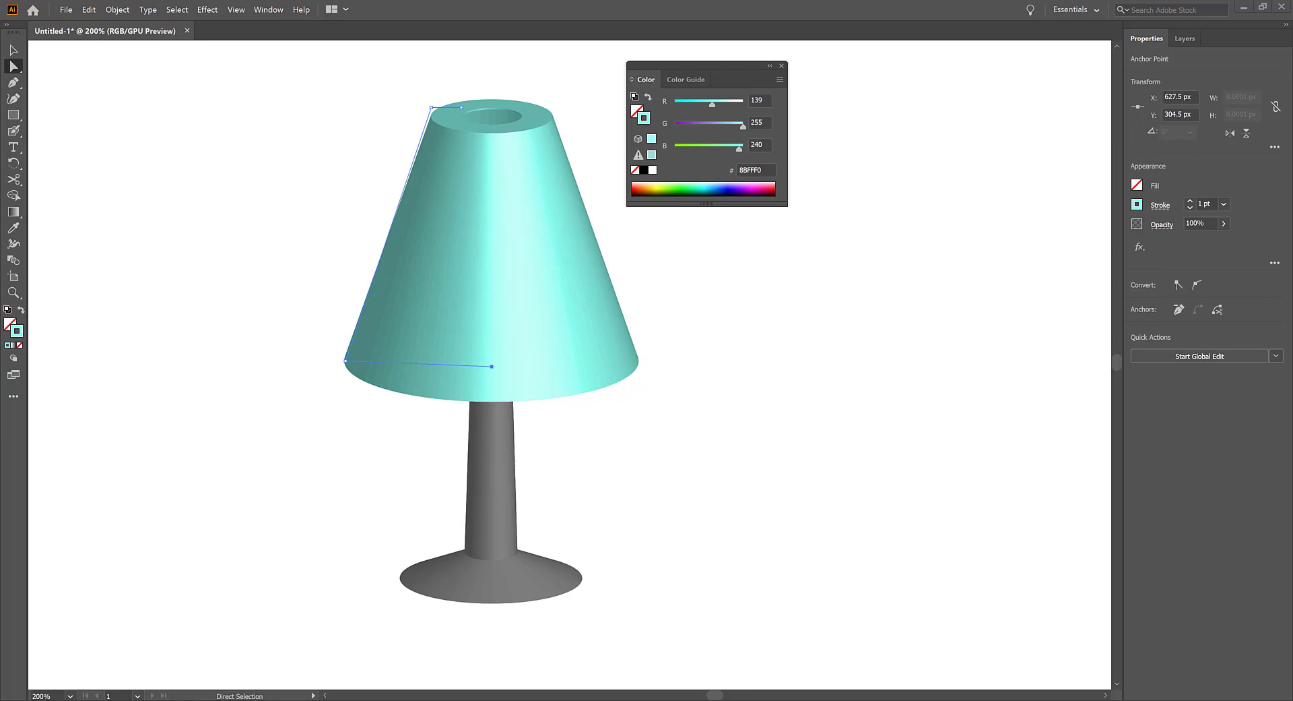